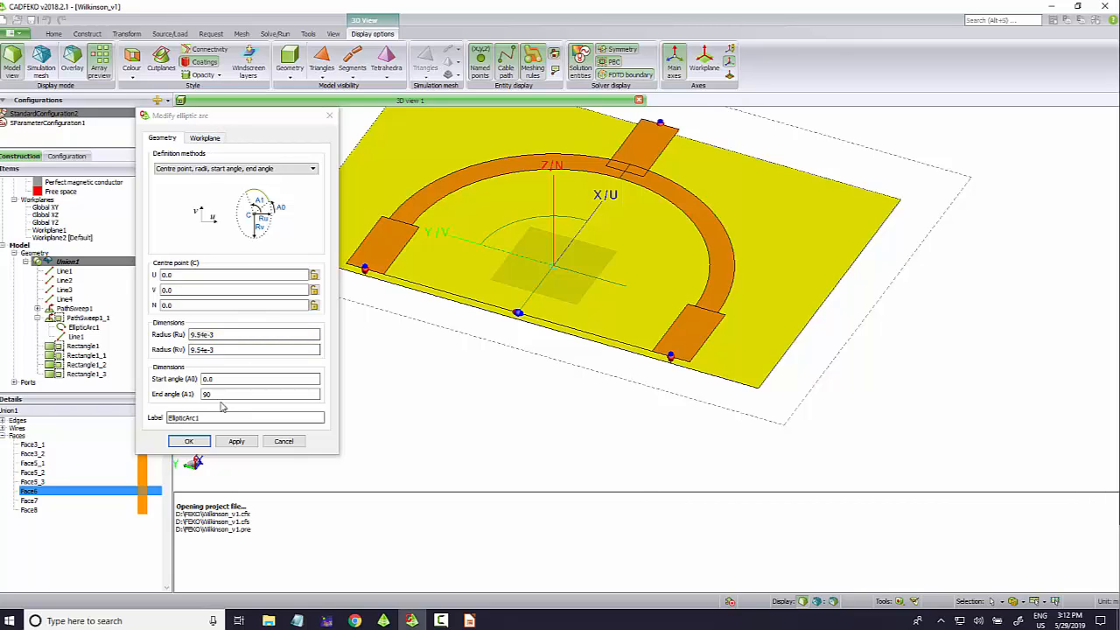
Step: Switch to LibreOffice Impress and write the arc-length equation "15 mm = pi*2*r/4" on the slide, with "r=" two lines below
double_click(228, 334)
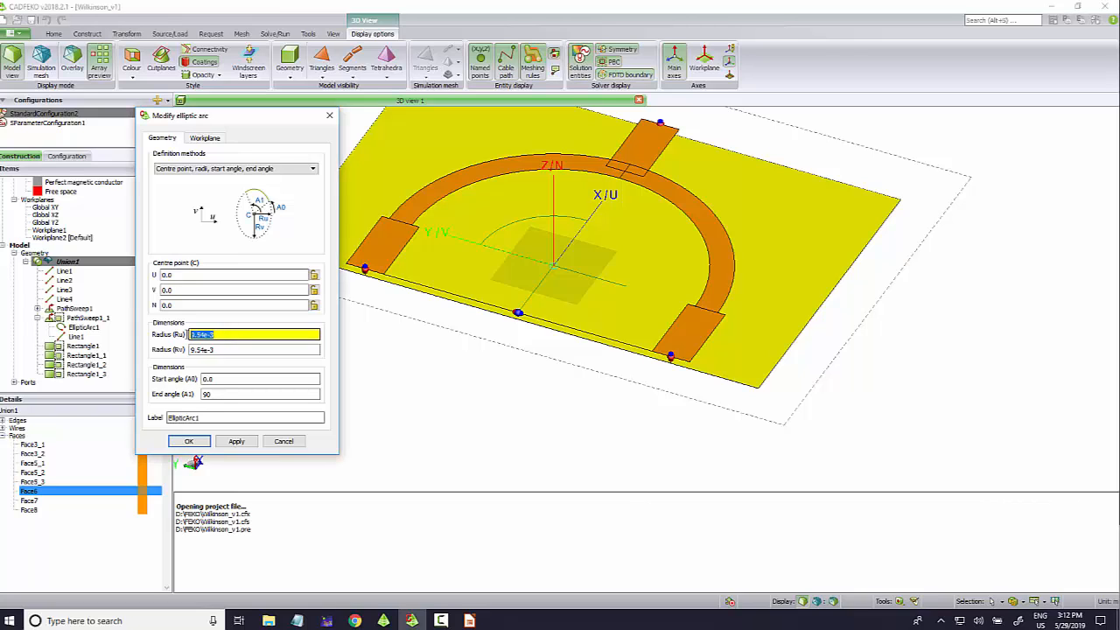
click(470, 620)
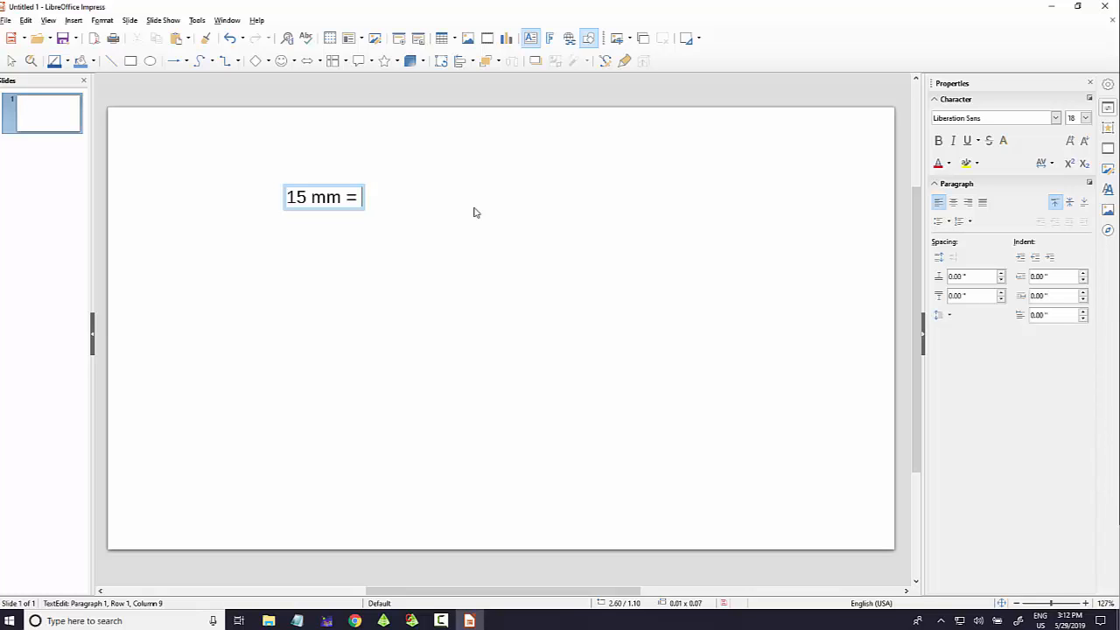
text(pi*2)
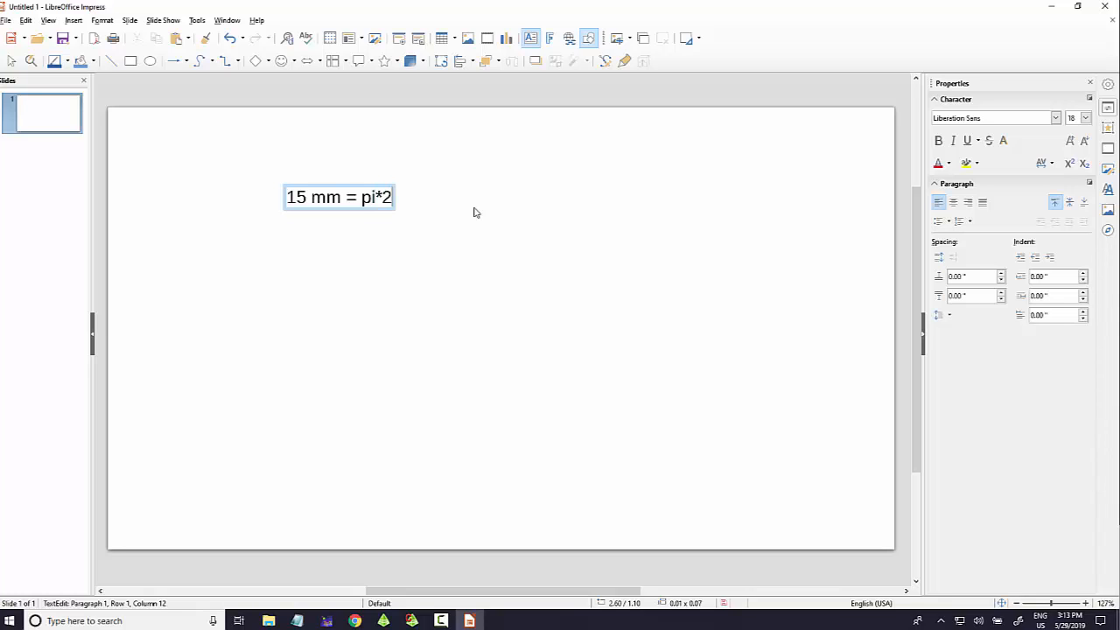
text(*r/4)
key(Return)
key(Return)
text(r=)
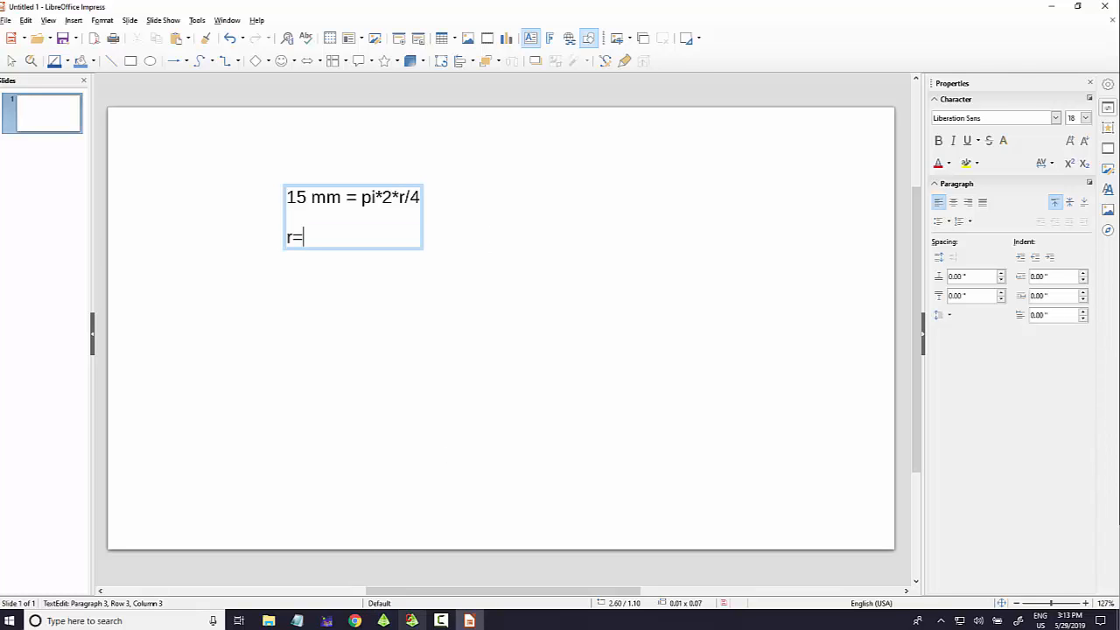
Step: Check the arc radius in CADFEKO and complete the last line of the Impress slide as "r=9.54mm"
click(411, 621)
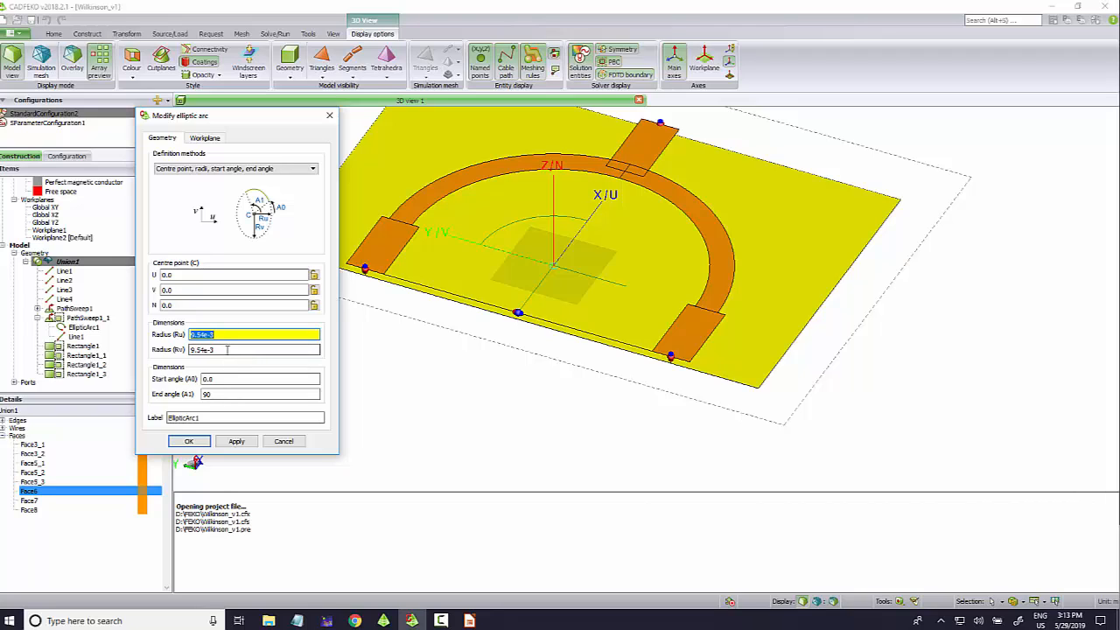
mouse_move(470, 620)
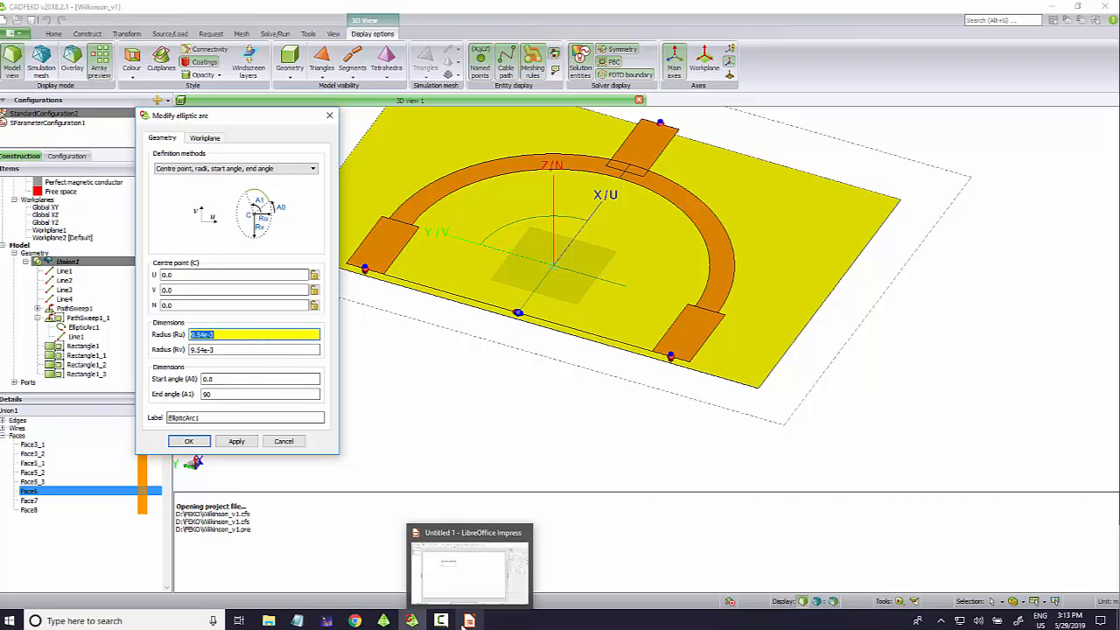
click(468, 569)
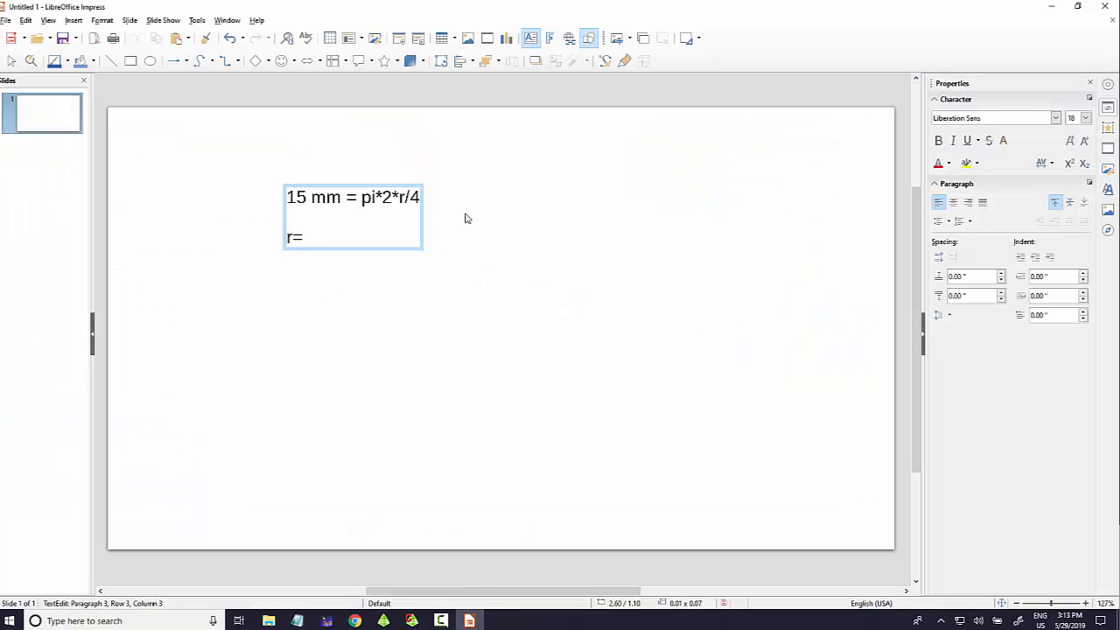
text(.54mm)
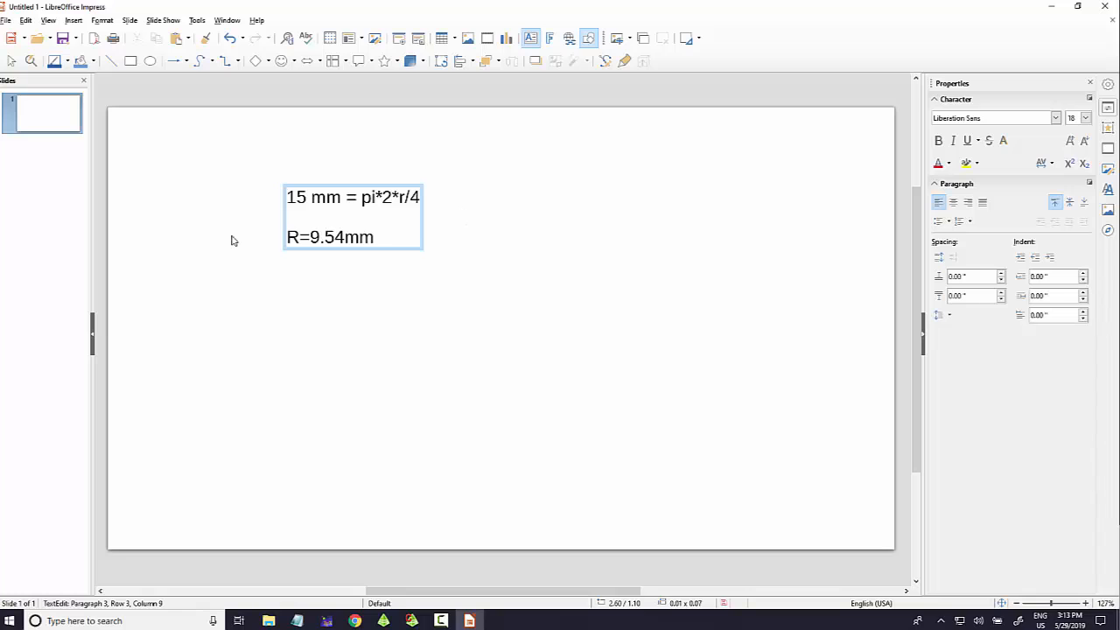
click(299, 237)
key(shift+Left)
text(r)
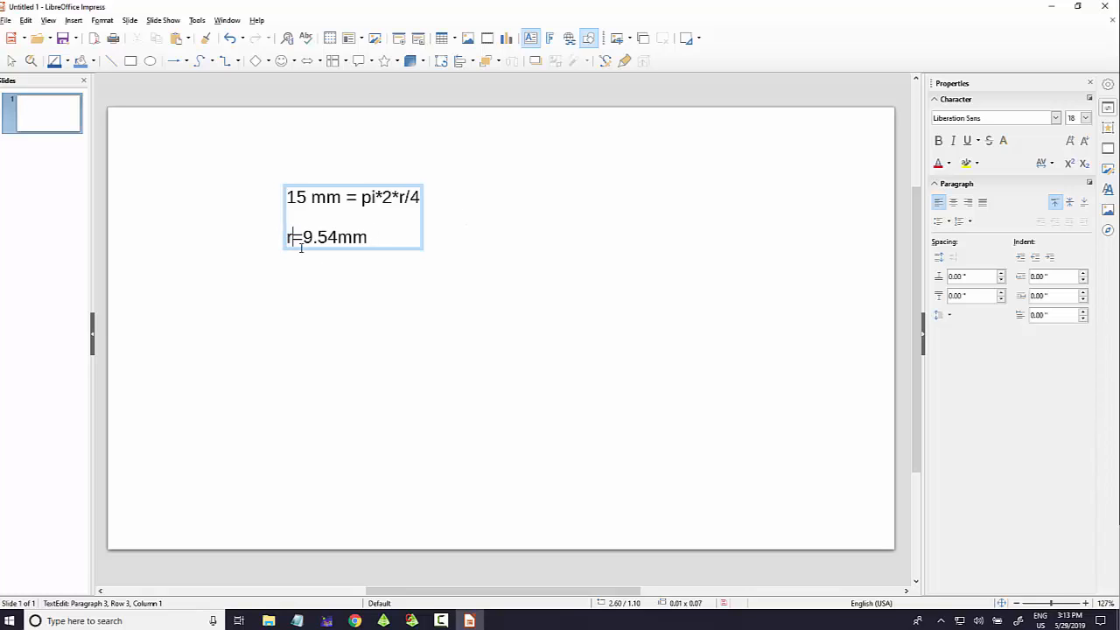
drag(307, 197, 276, 211)
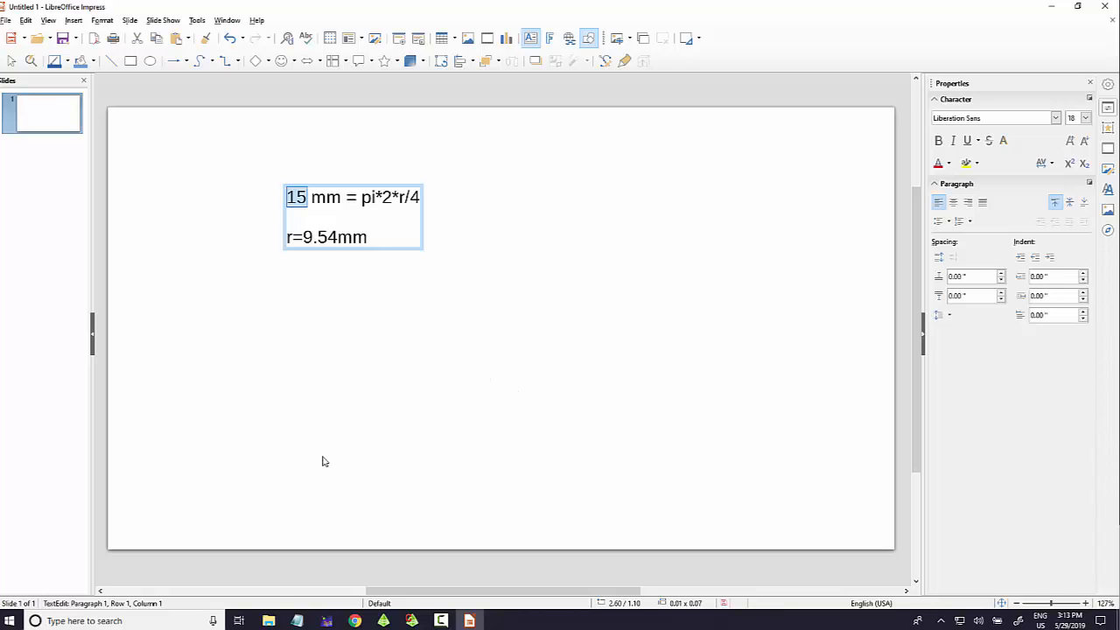
click(374, 393)
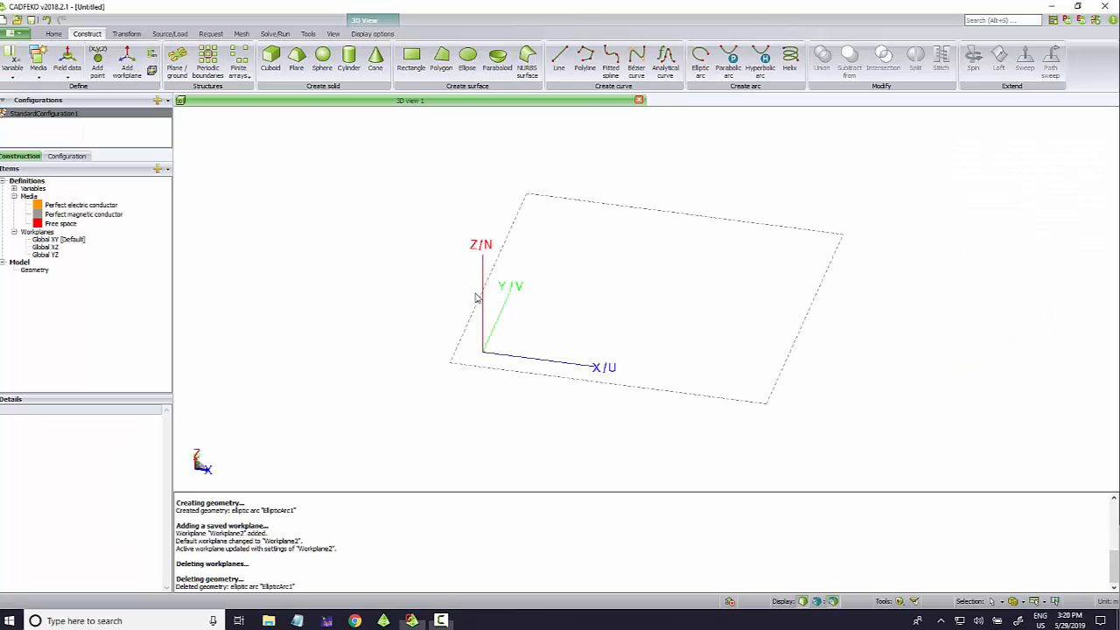
Step: Create an elliptic arc centred at the origin with both radii 9.54e-3, start angle 0.0 and end angle 90
drag(587, 354, 451, 322)
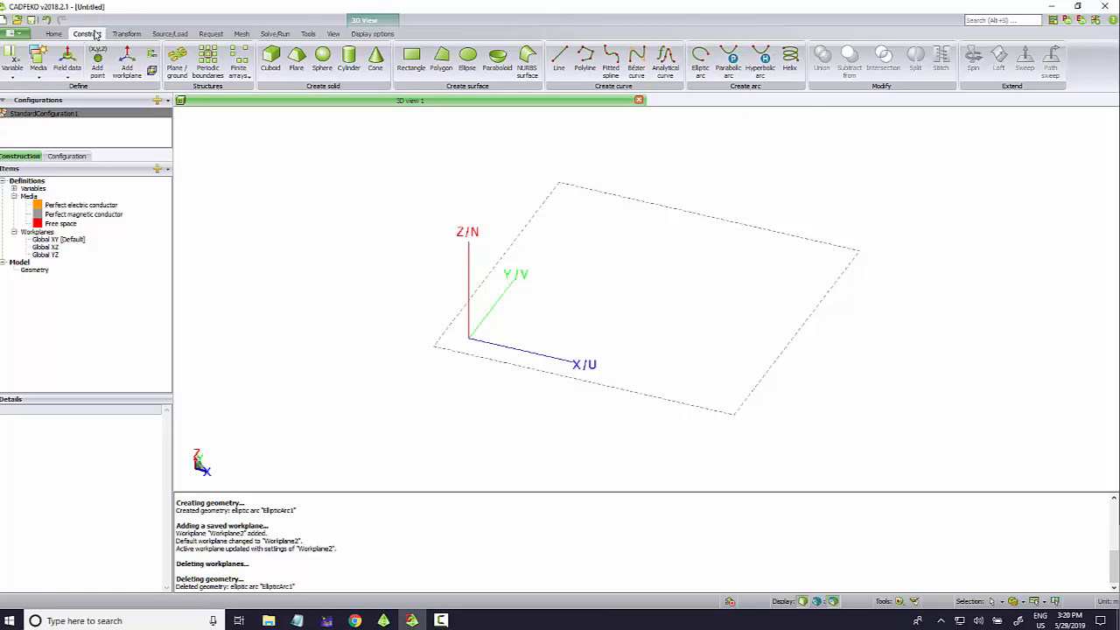
click(700, 61)
key(Tab)
key(Tab)
key(Tab)
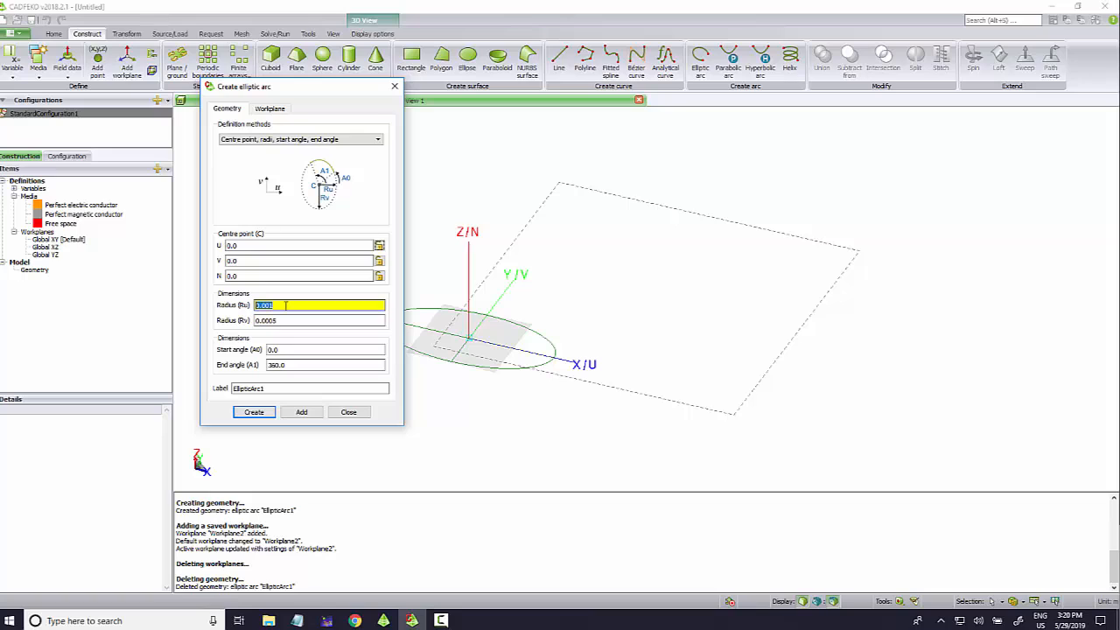
text(9.54e-3)
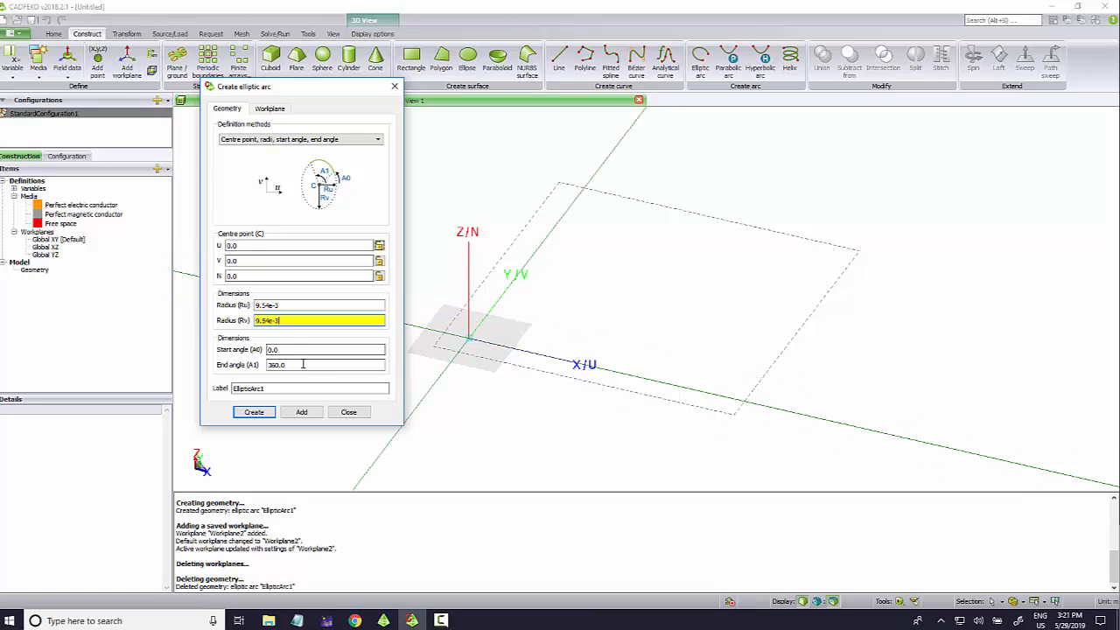
click(301, 367)
drag(301, 366, 213, 360)
text(90)
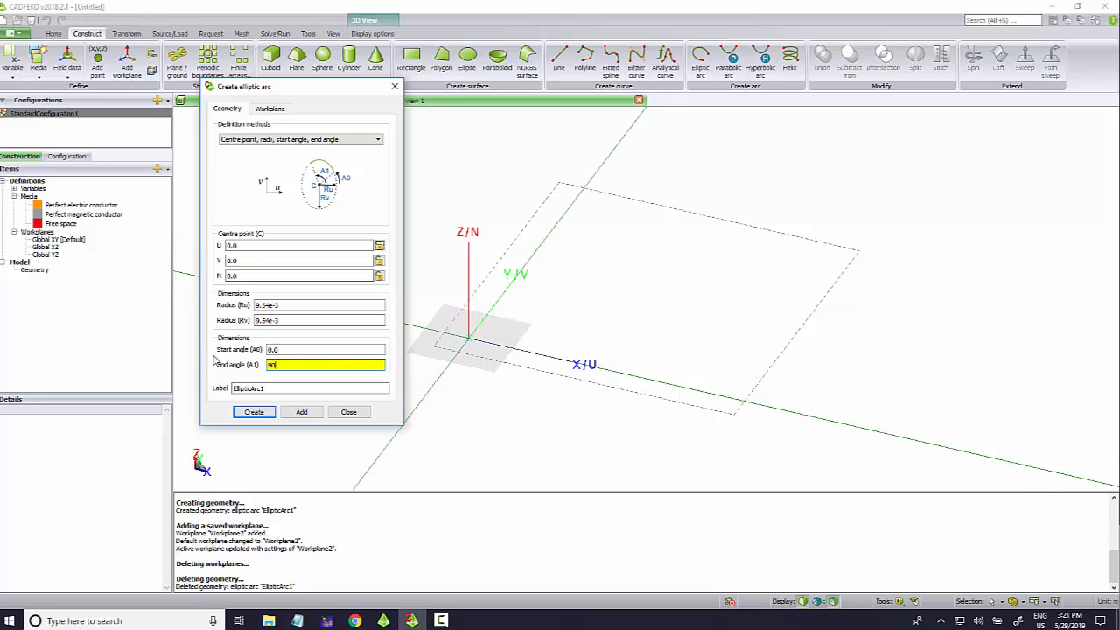
click(253, 411)
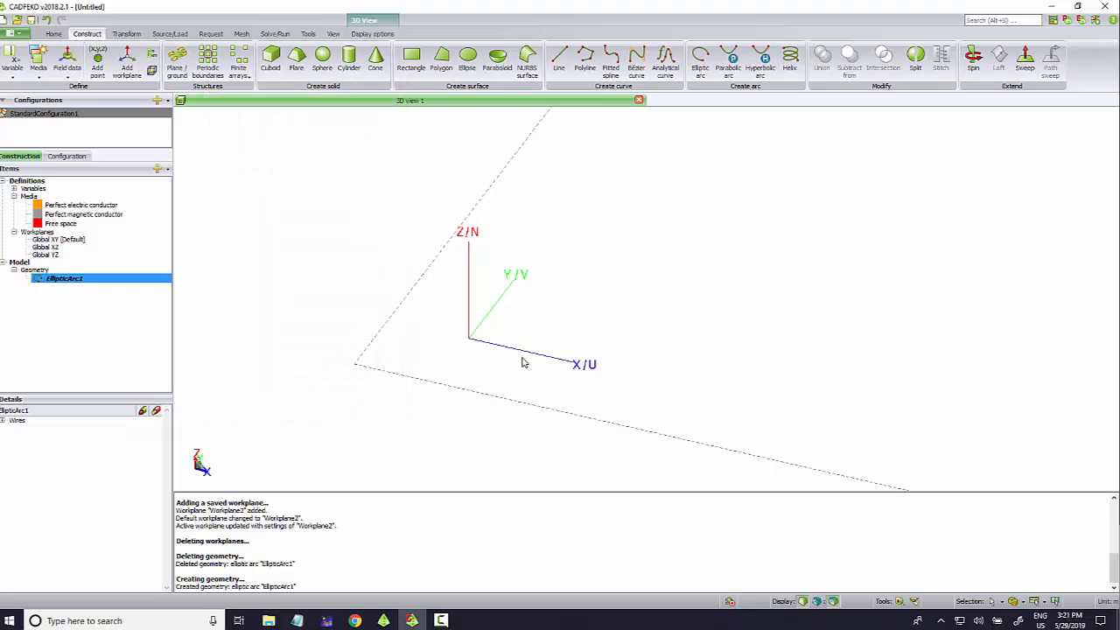
Step: Add a workplane at the arc's end point on the X axis, rotated 90° about U, and set it as default
drag(573, 362, 747, 307)
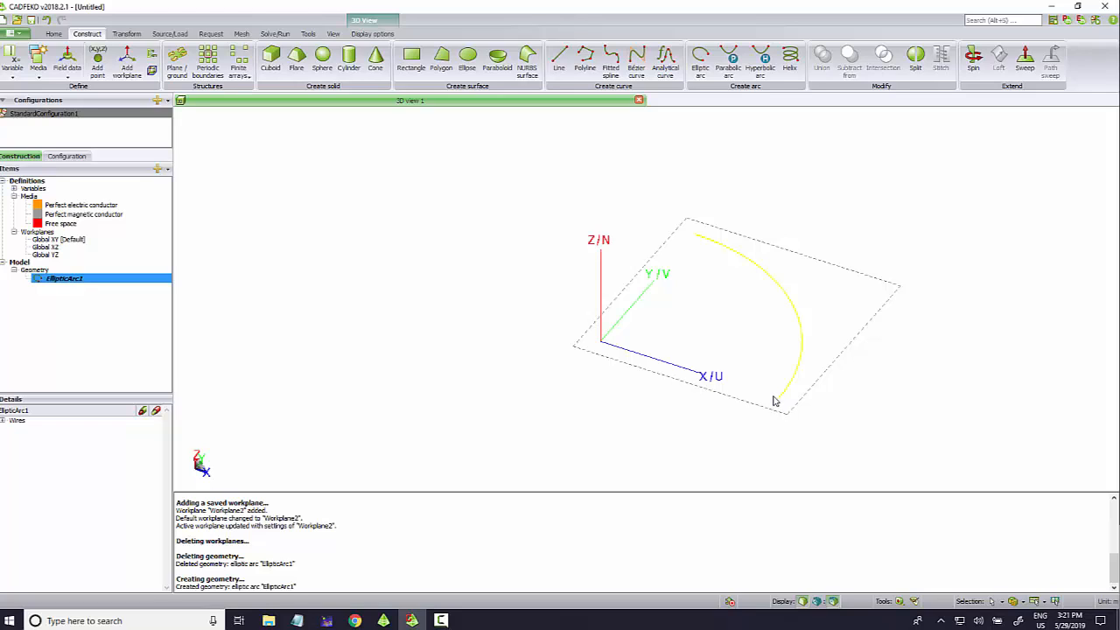
click(48, 256)
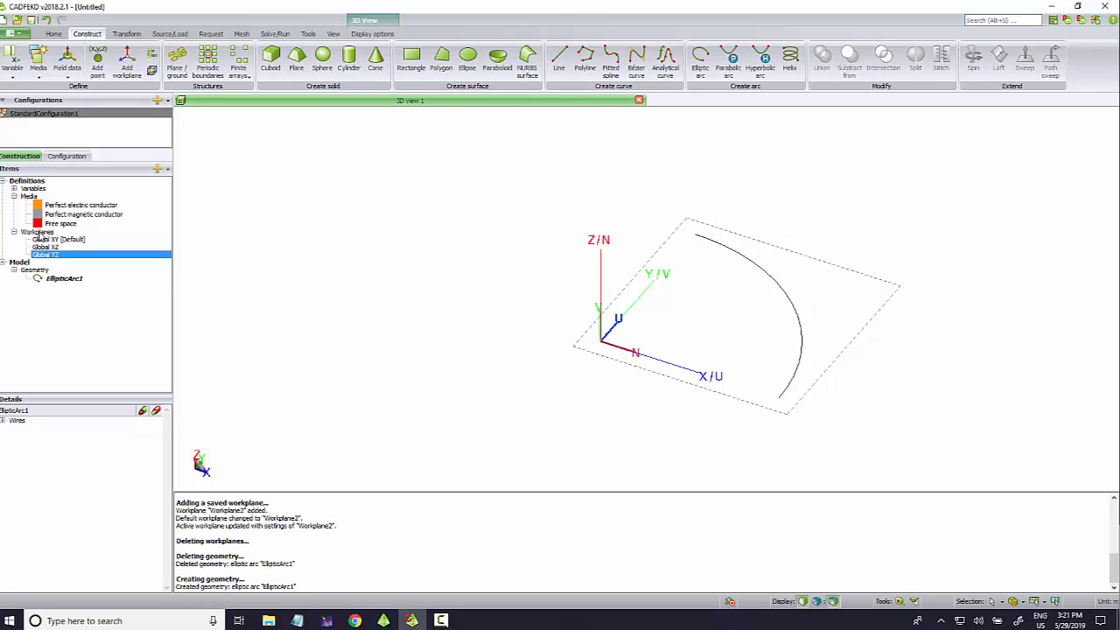
click(46, 234)
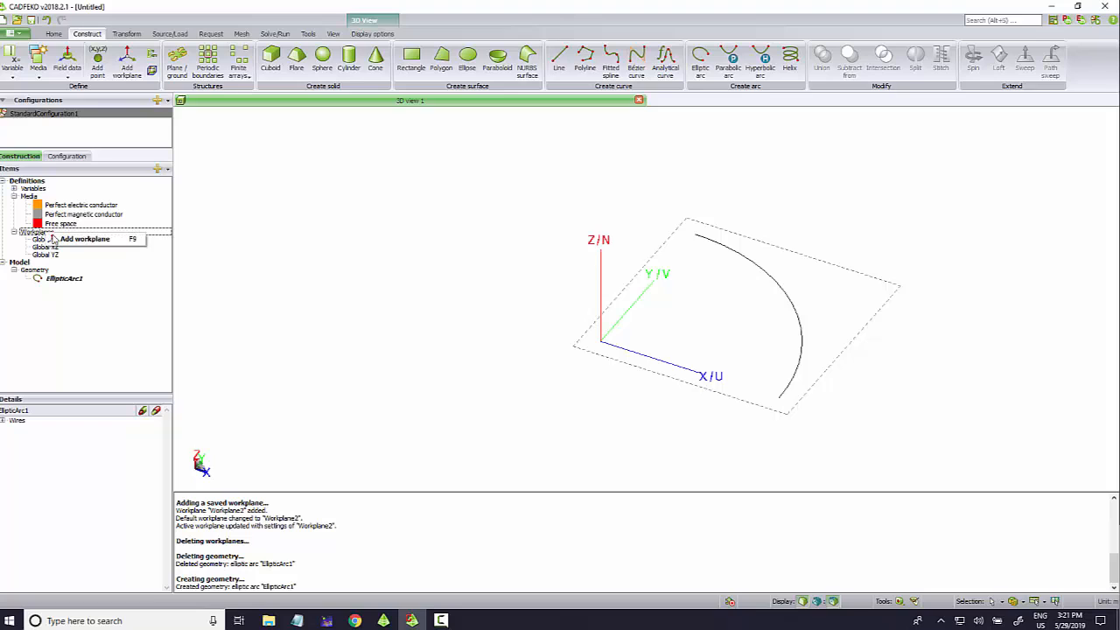
double_click(58, 241)
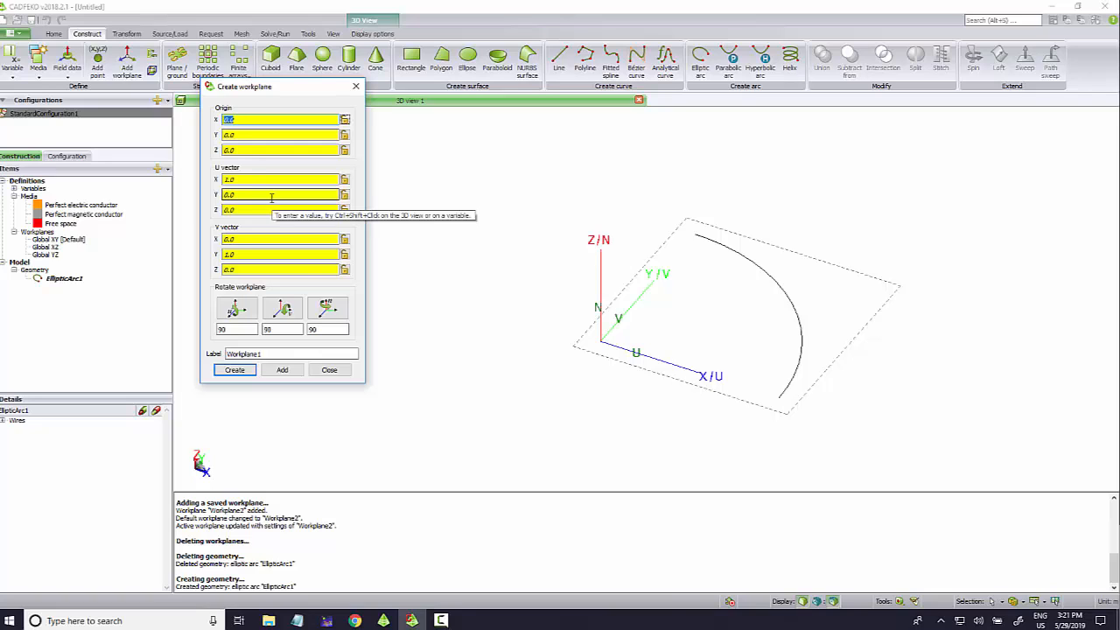
click(779, 402)
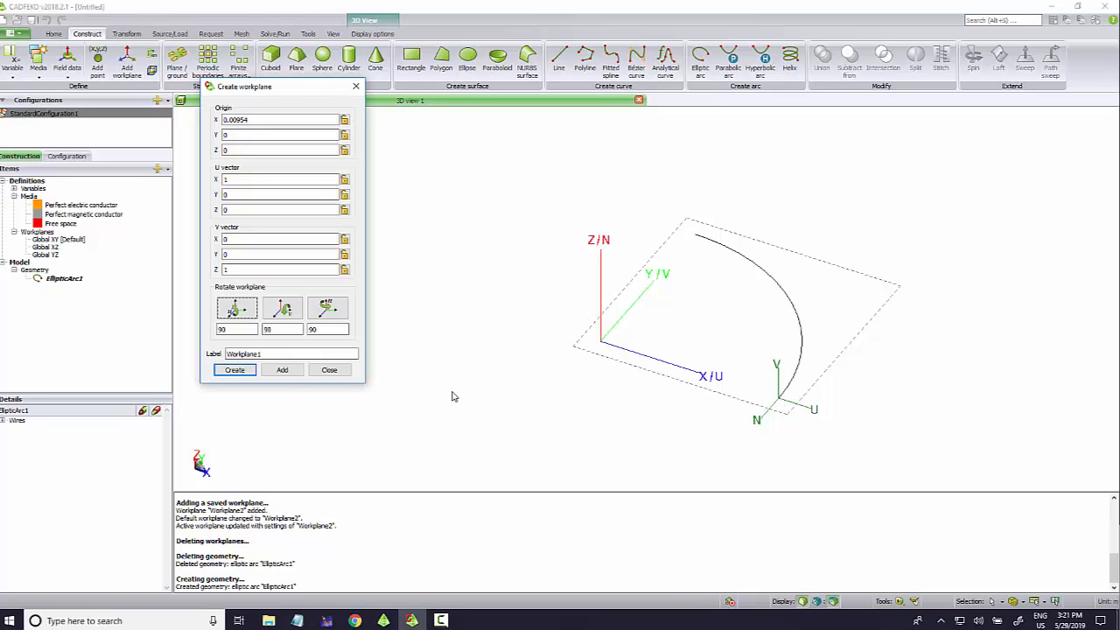
click(236, 370)
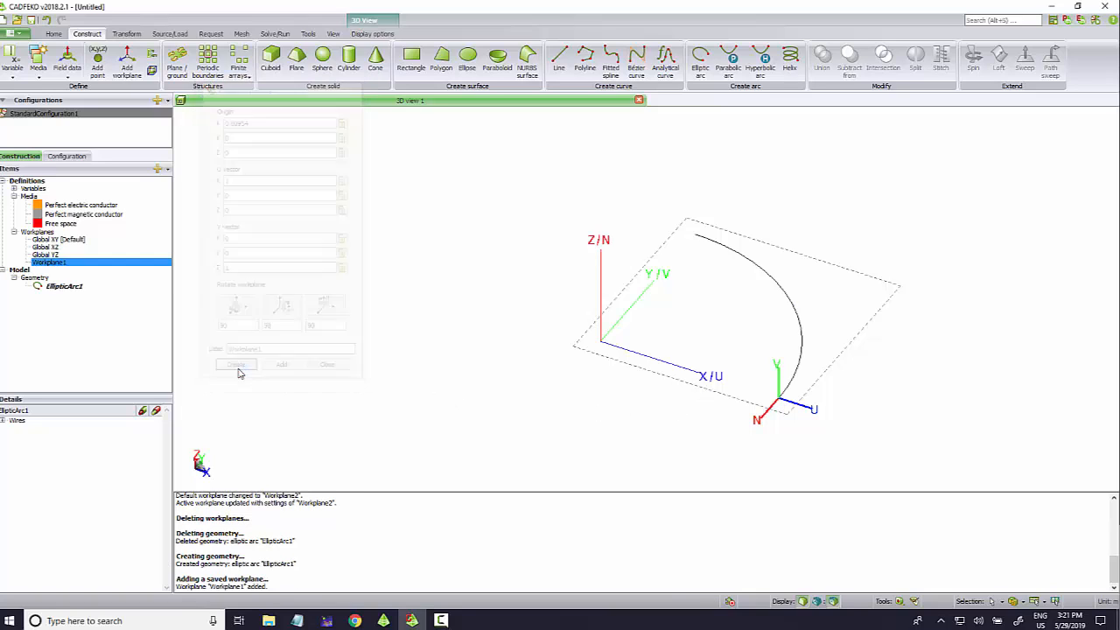
right_click(62, 266)
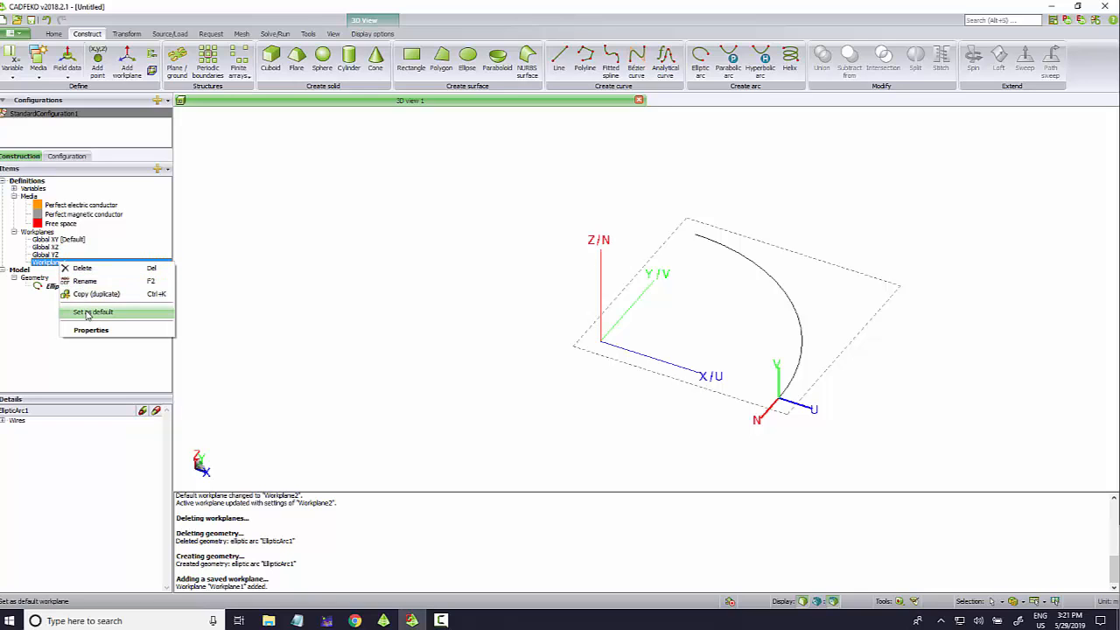
click(91, 312)
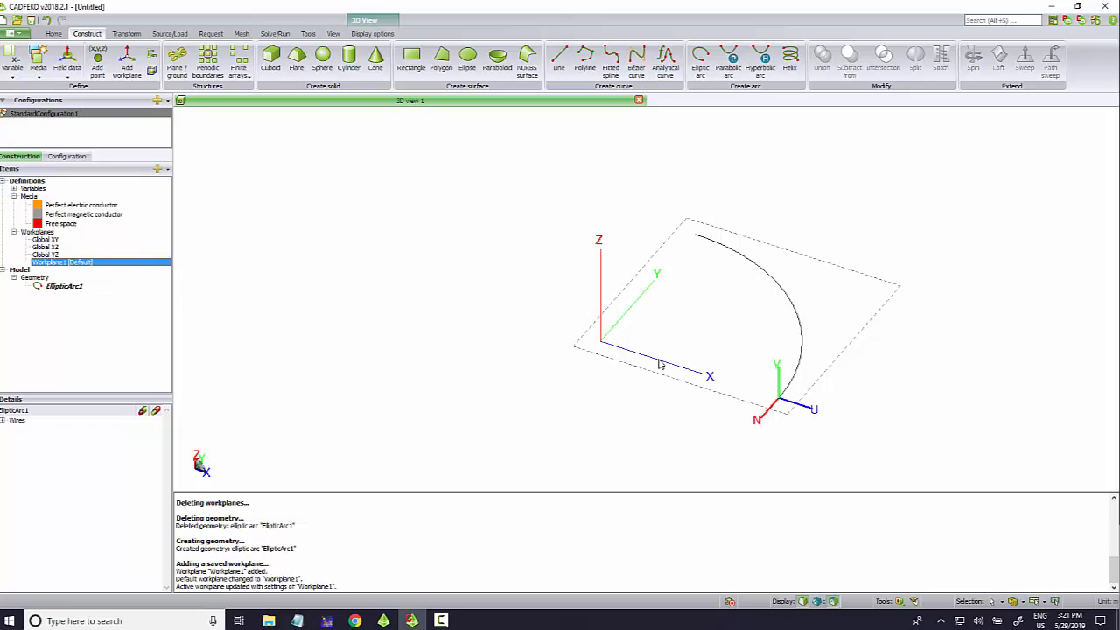
Step: Start a new line and look up the width of the 70.5 Ω microstrip in the calculator and the Wilkinson divider diagram in Chrome
drag(779, 350, 817, 392)
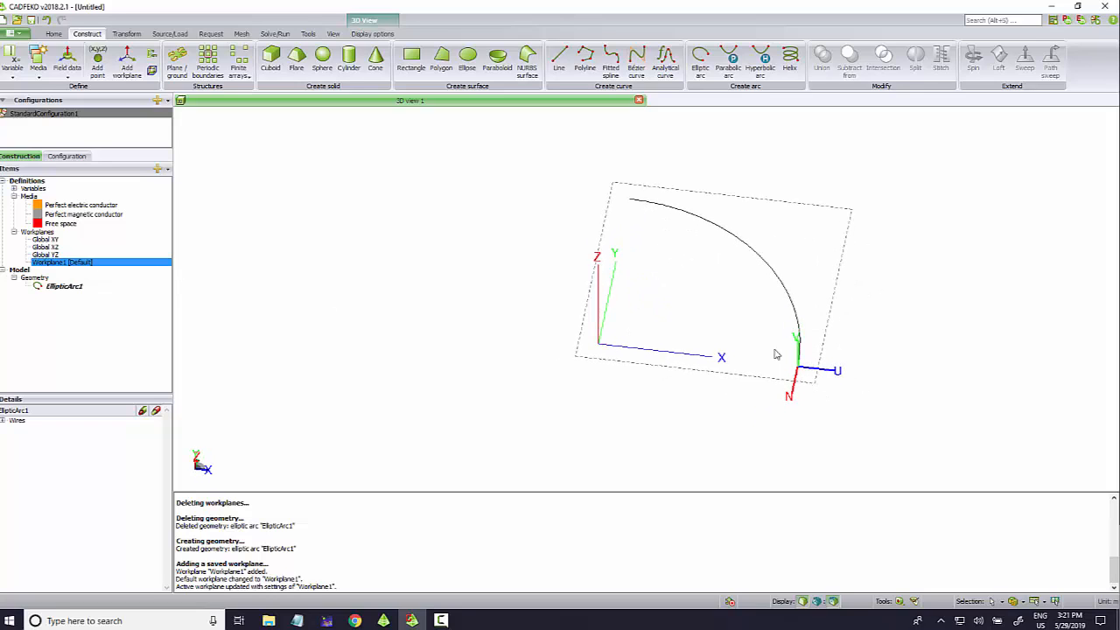
click(560, 63)
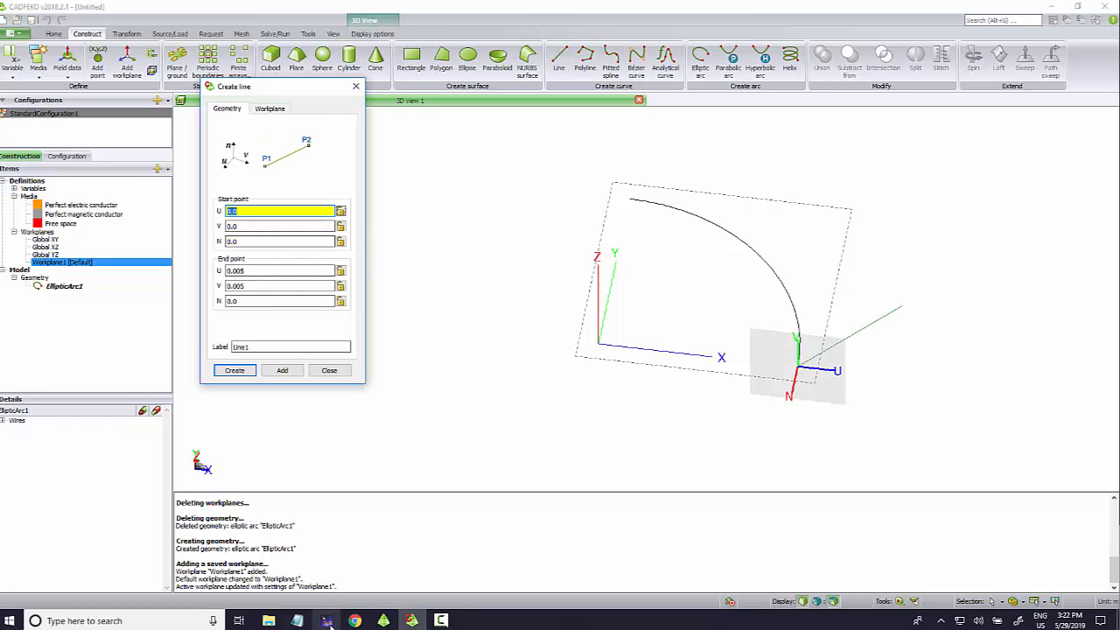
click(354, 621)
click(70, 10)
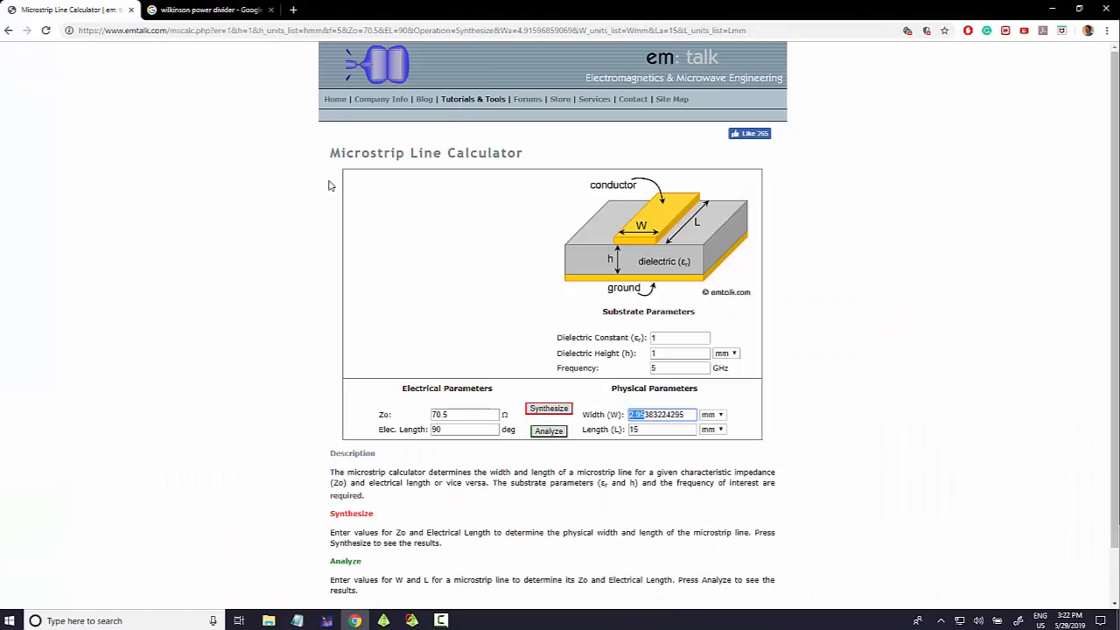
click(647, 414)
double_click(636, 414)
click(210, 9)
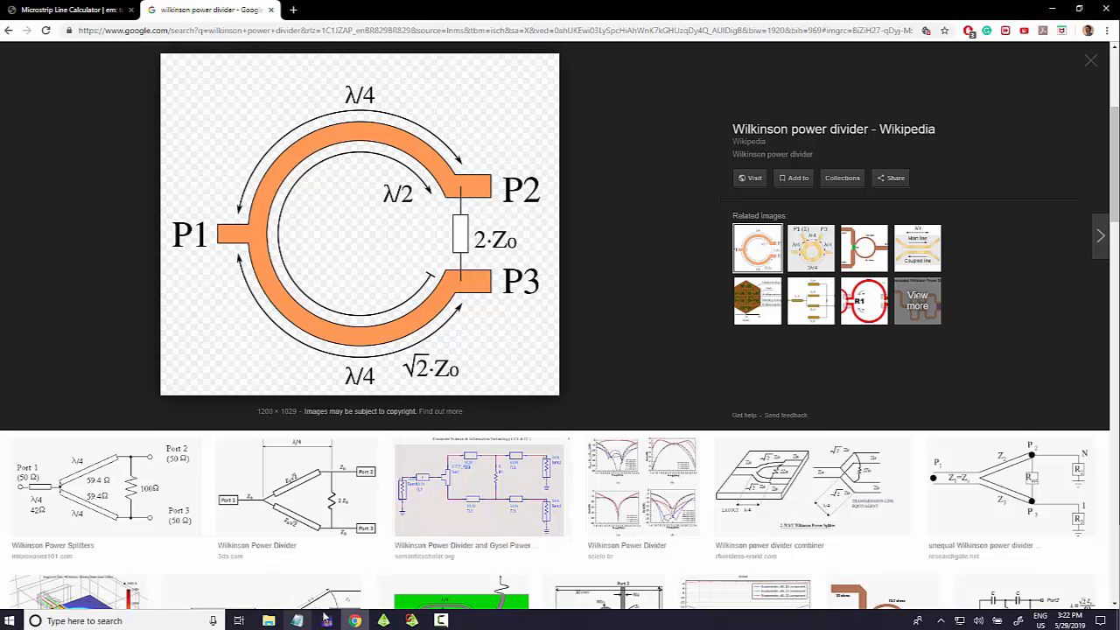
Step: In CADFEKO, create a line on the arc-end workplane from U -2.95e-3/2 to U 2.95e-3/2, with V and N at 0
click(412, 620)
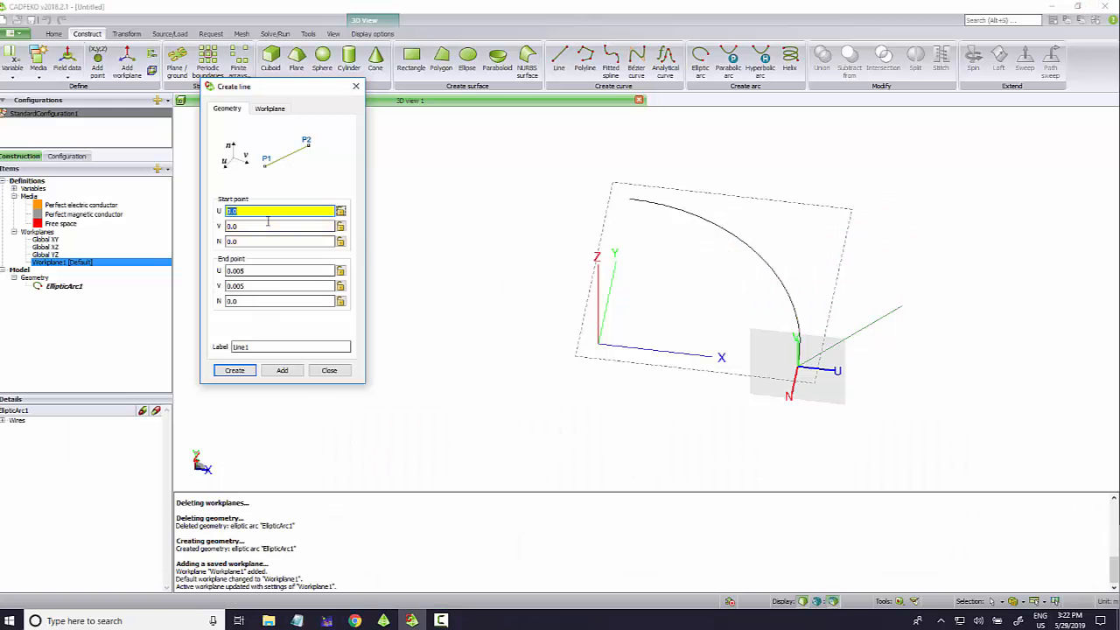
text(2.)
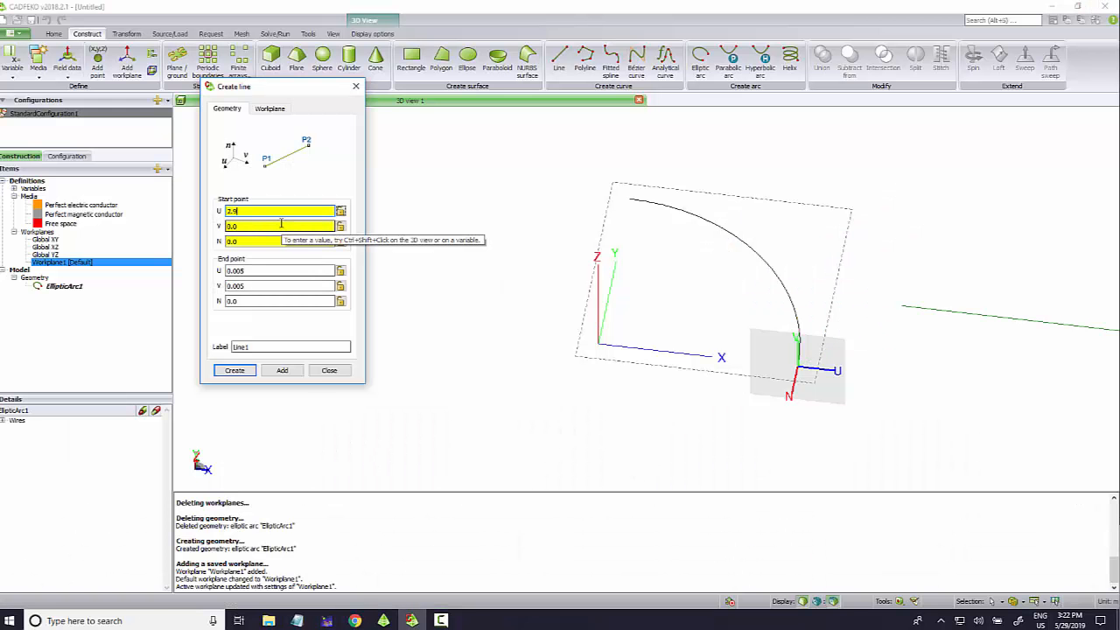
text(95e-3)
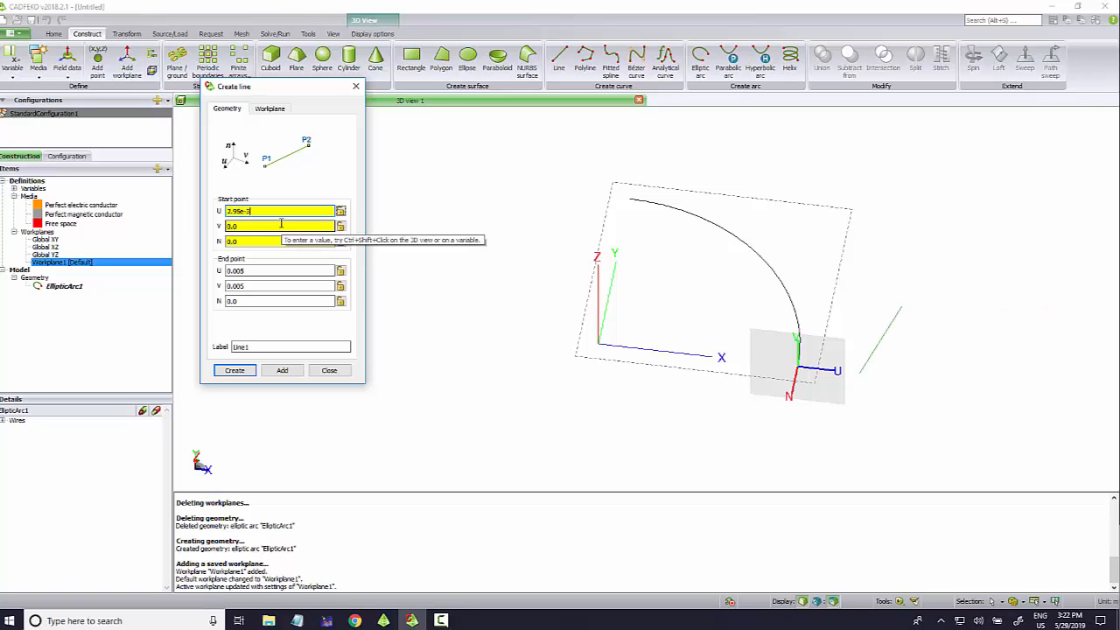
text(/2)
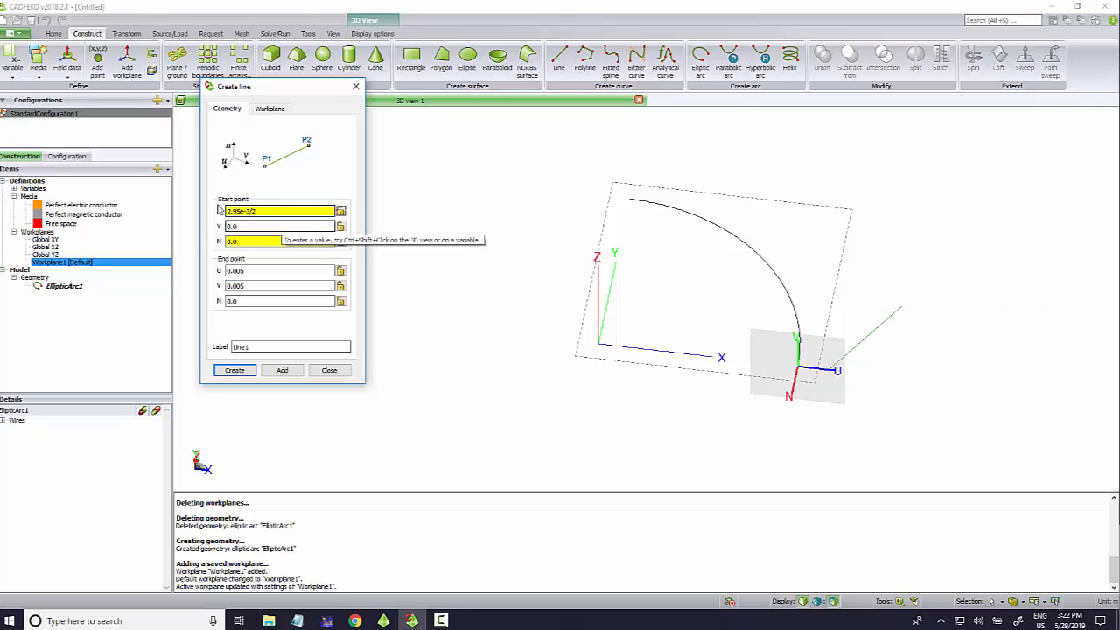
drag(229, 210, 364, 189)
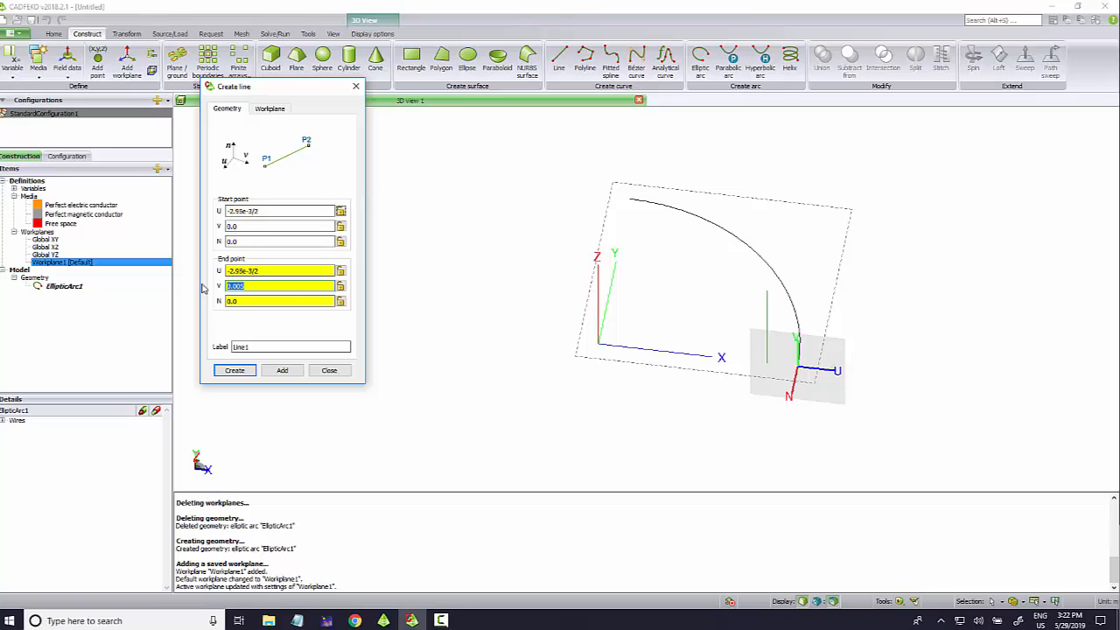
text(0)
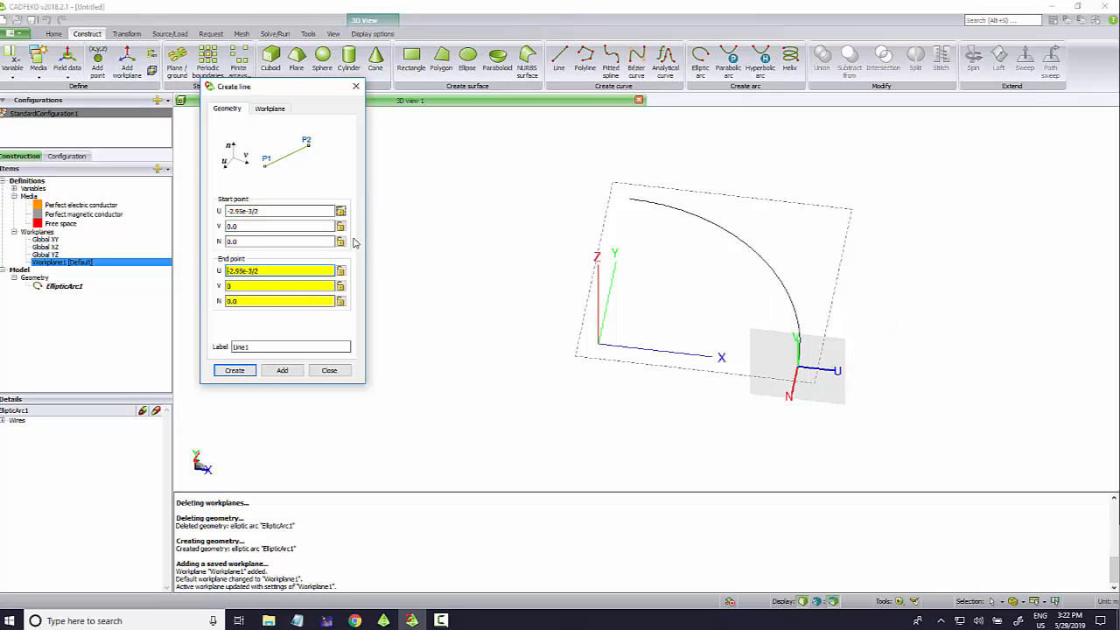
key(shift+Tab)
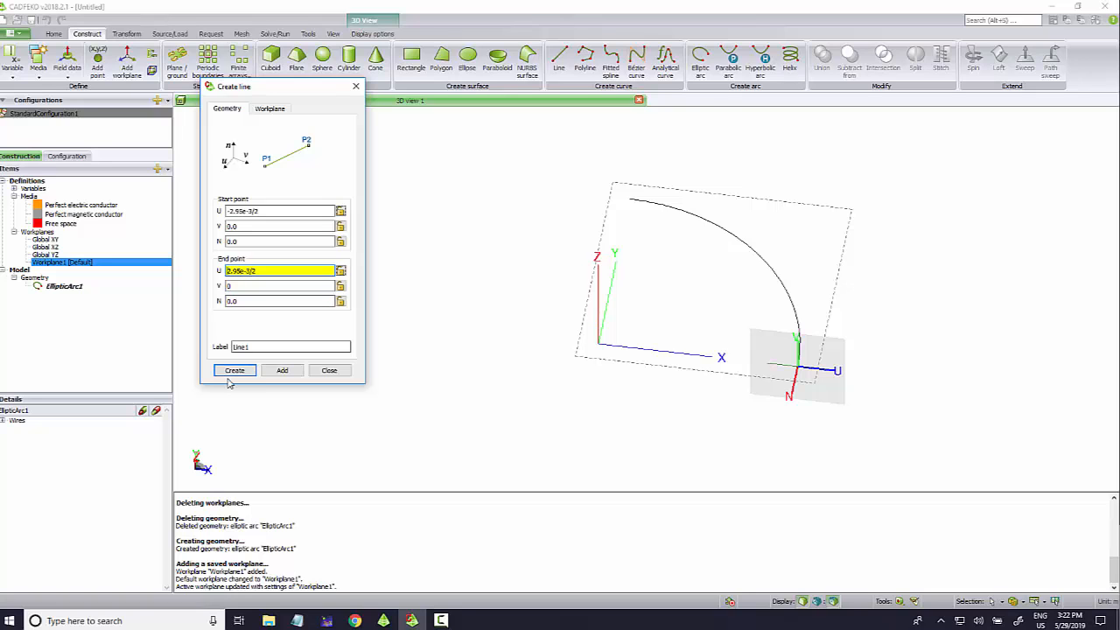
click(231, 371)
Step: Path sweep the width line along the elliptic arc with Normal alignment, twist angle 0.0 and scale factor 1.0
drag(838, 332, 790, 372)
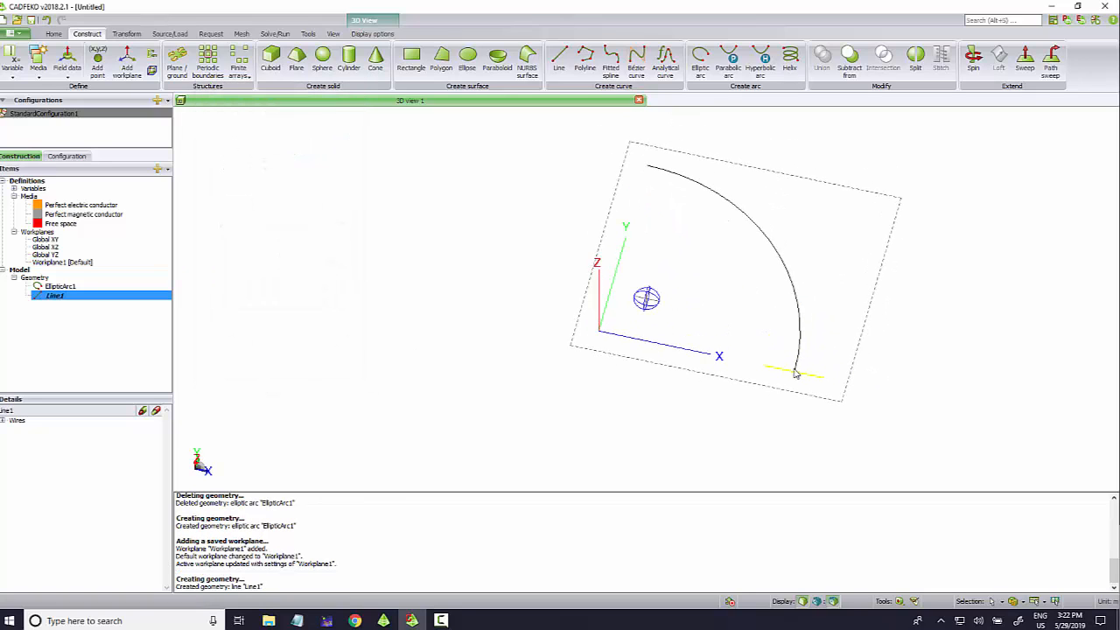
click(62, 287)
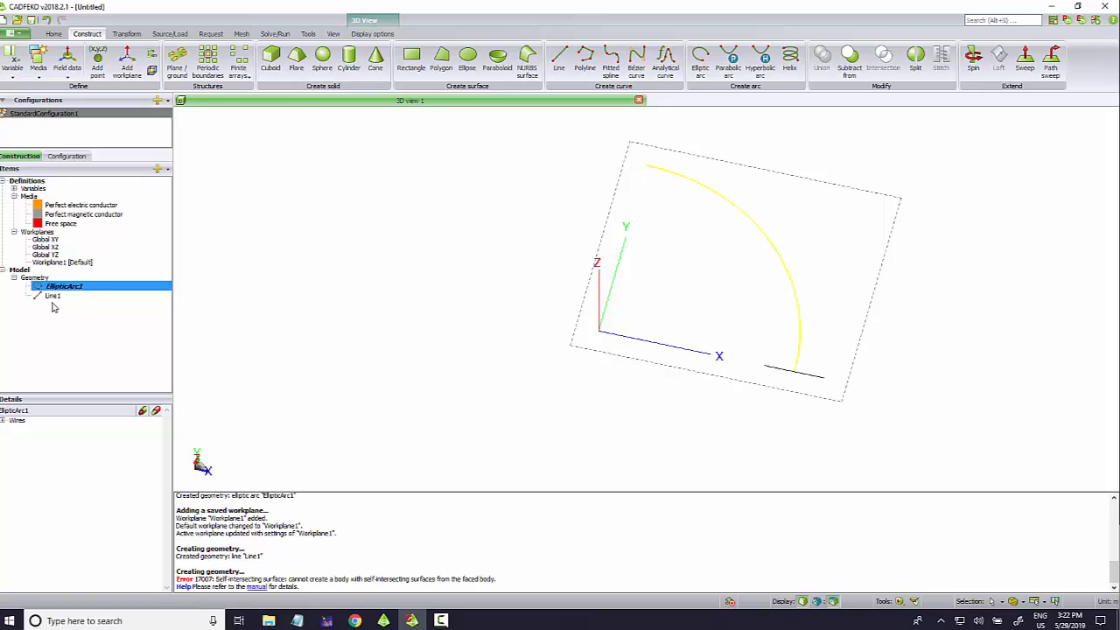
click(54, 296)
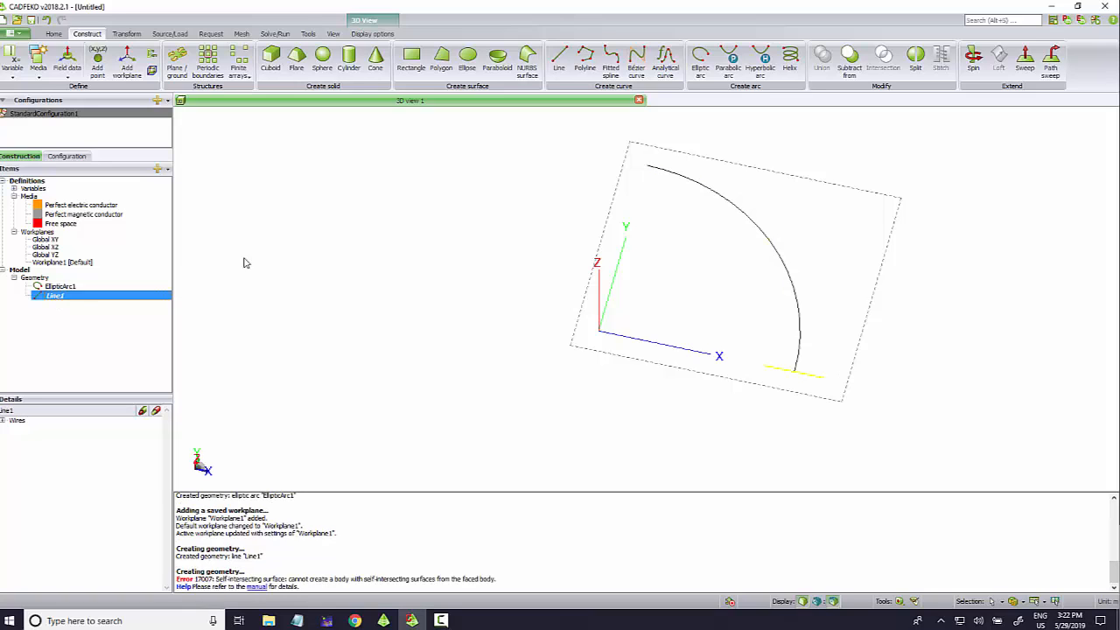
click(1052, 62)
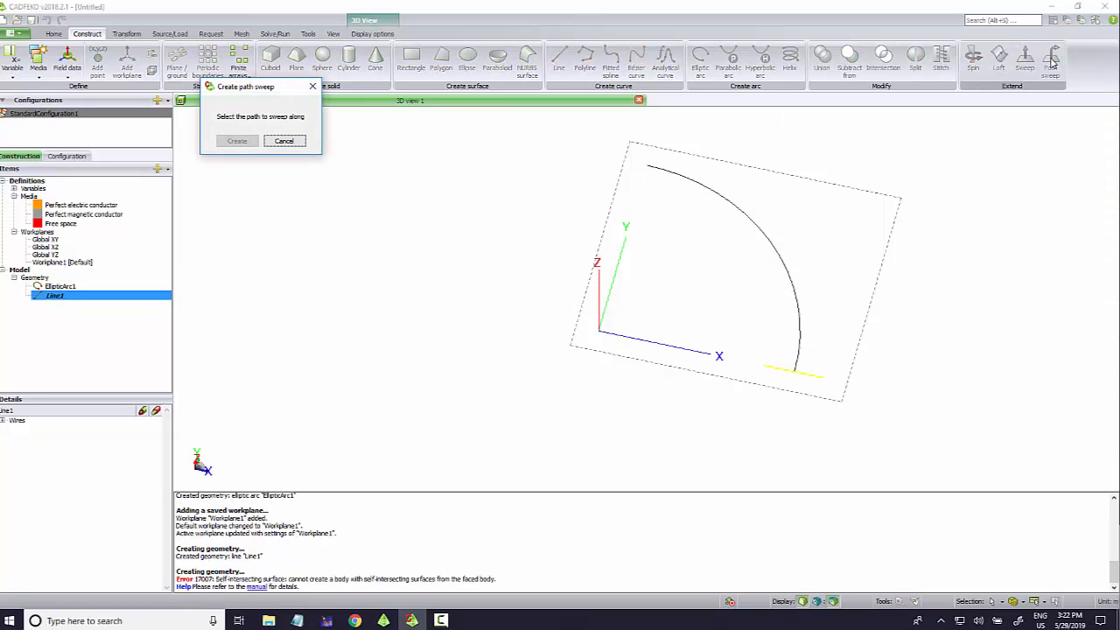
click(780, 259)
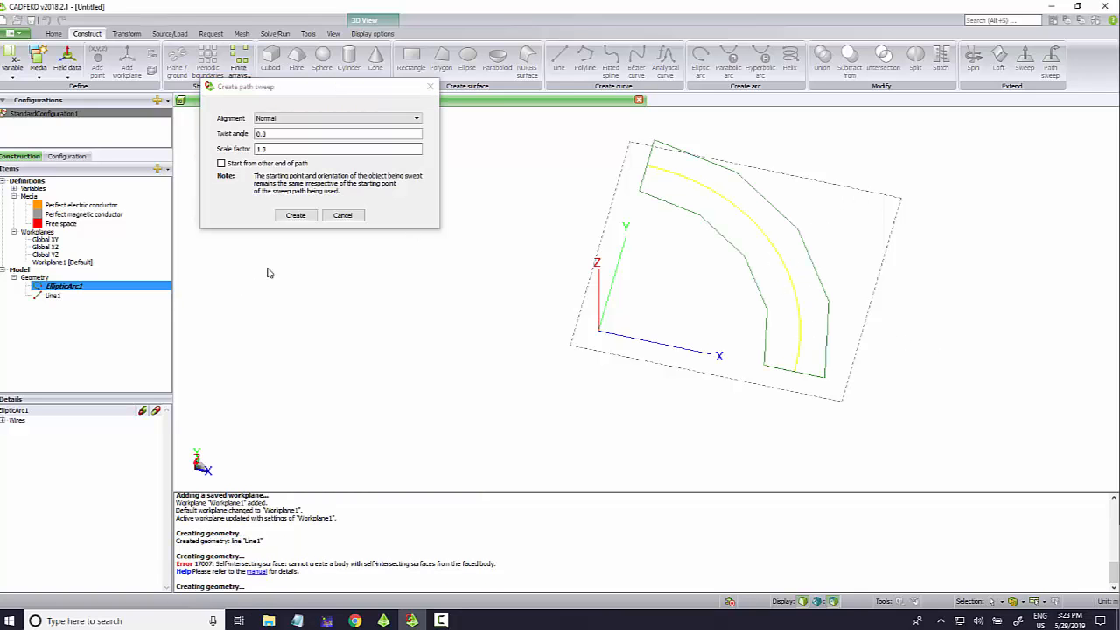
click(297, 216)
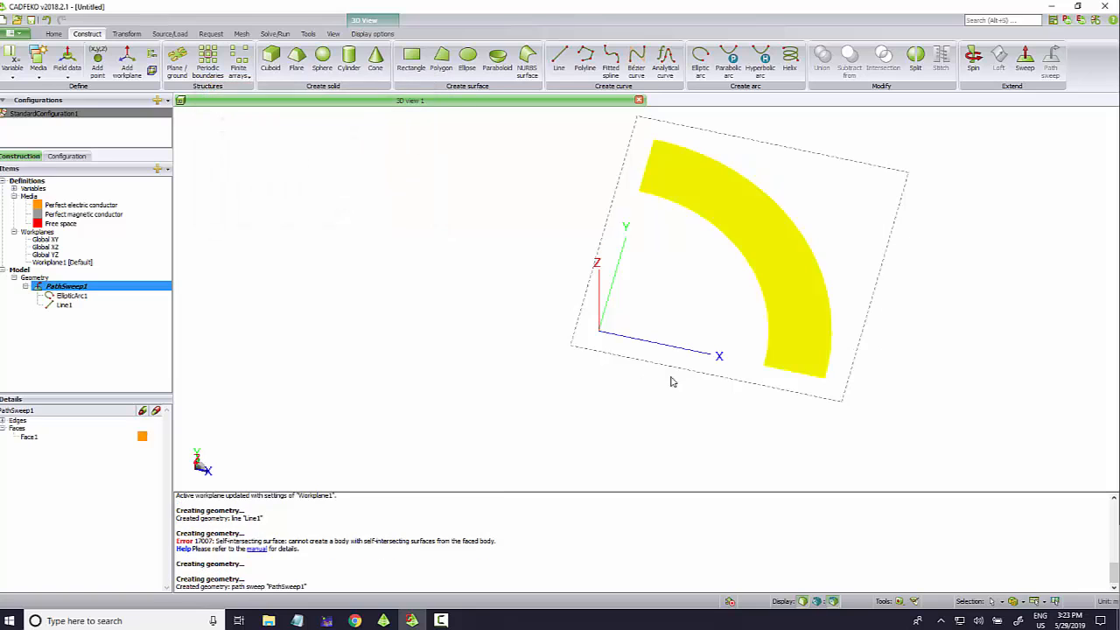
Step: Open the swept width line's definition and compare its end points with the 70.5 Ω microstrip width in the Chrome calculator
drag(677, 382, 764, 280)
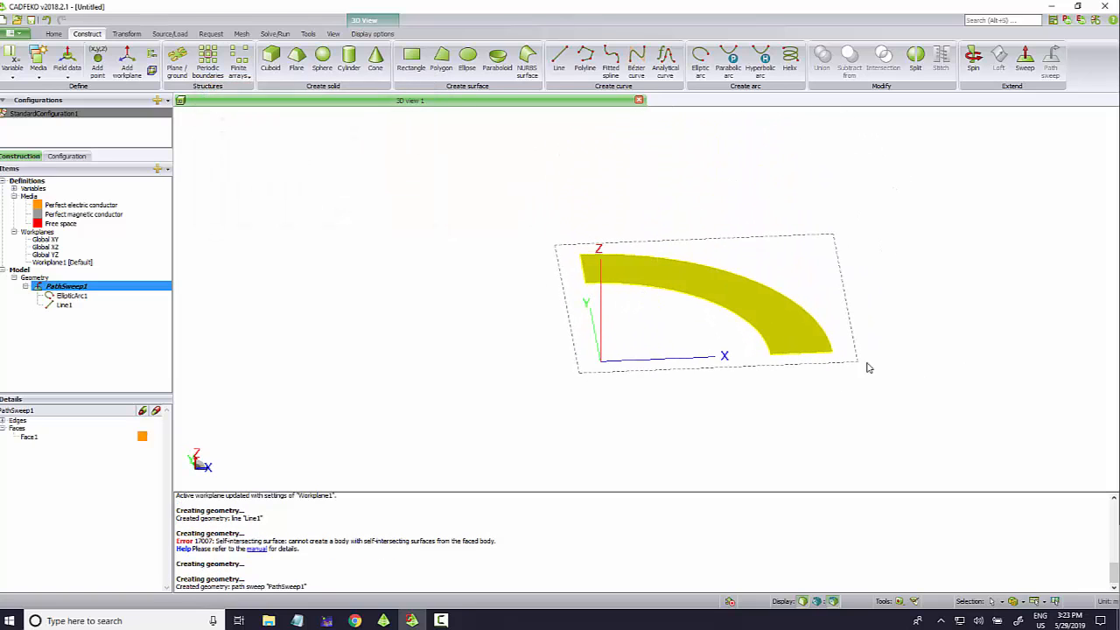
double_click(63, 305)
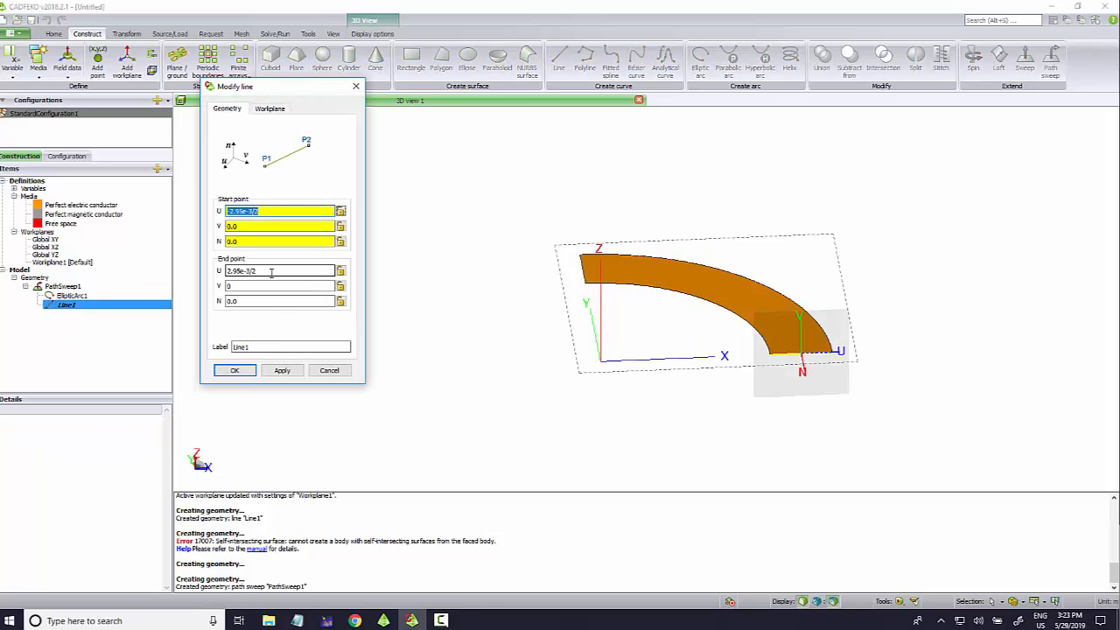
click(356, 621)
click(129, 9)
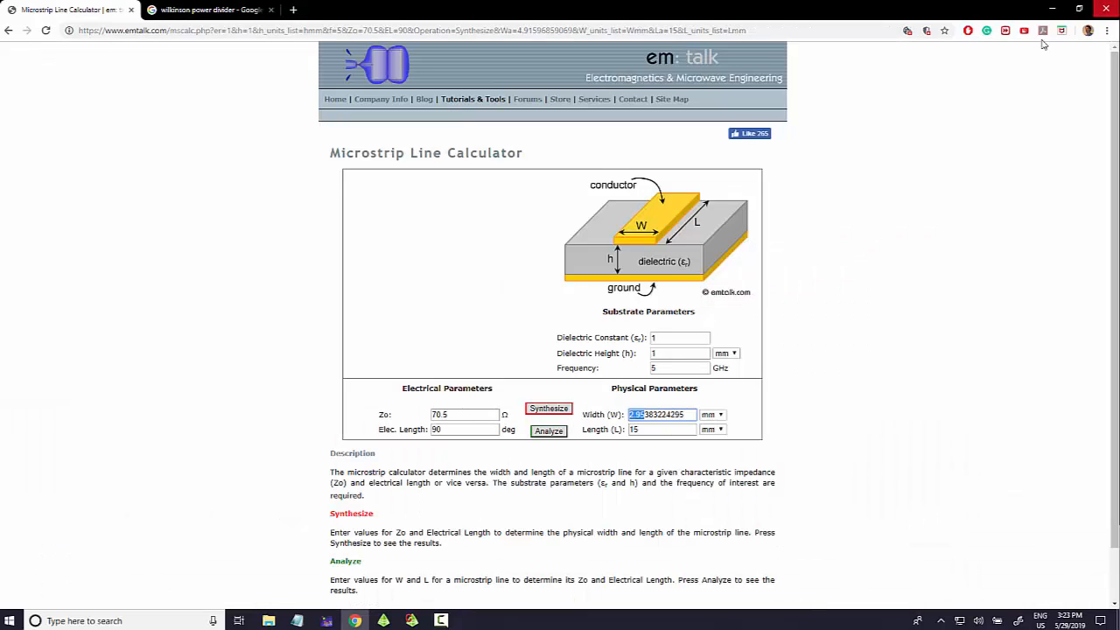
click(411, 620)
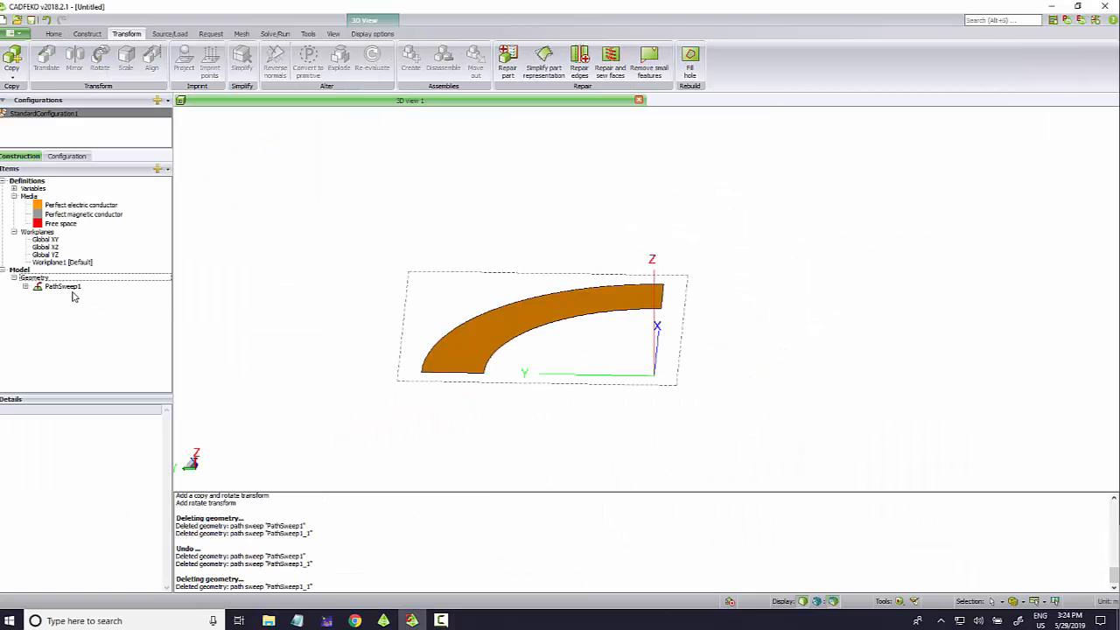
Step: In CADFEKO, copy and mirror the swept arc about the UV plane at its X-axis end, with U vector (-1, 0, 0) and V vector (0, 0, 1)
click(76, 289)
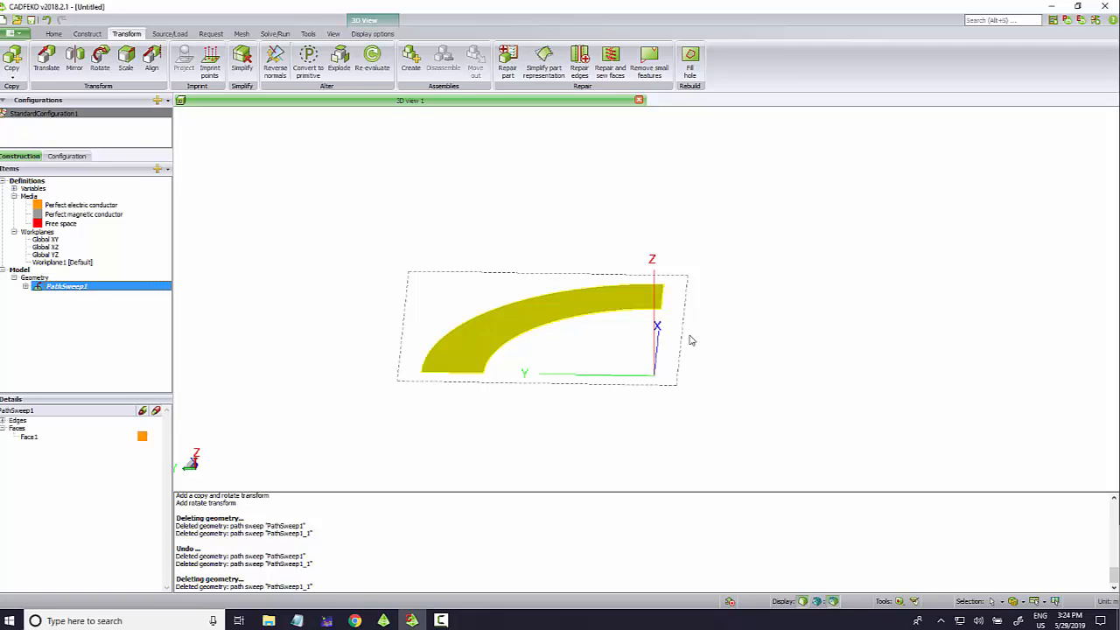
drag(663, 302, 645, 317)
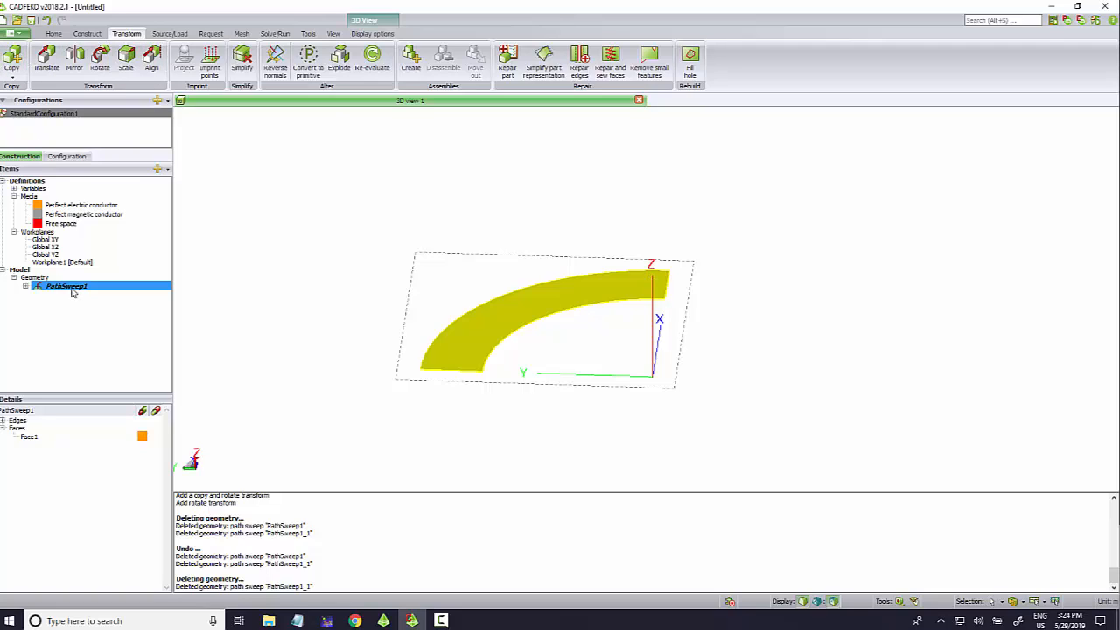
click(11, 73)
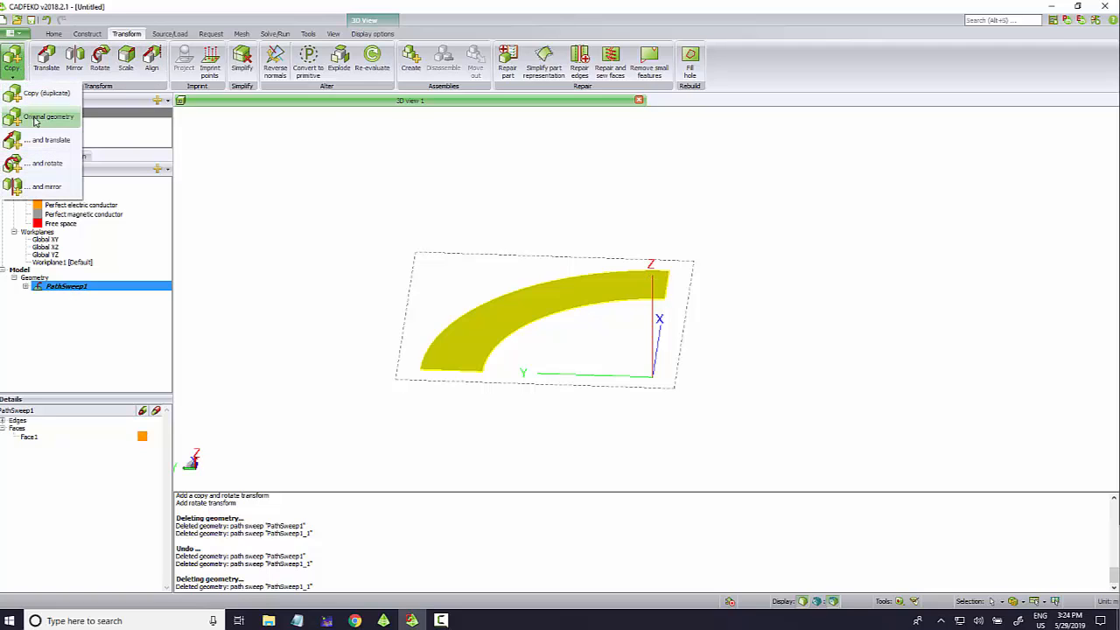
click(48, 186)
drag(673, 237, 730, 255)
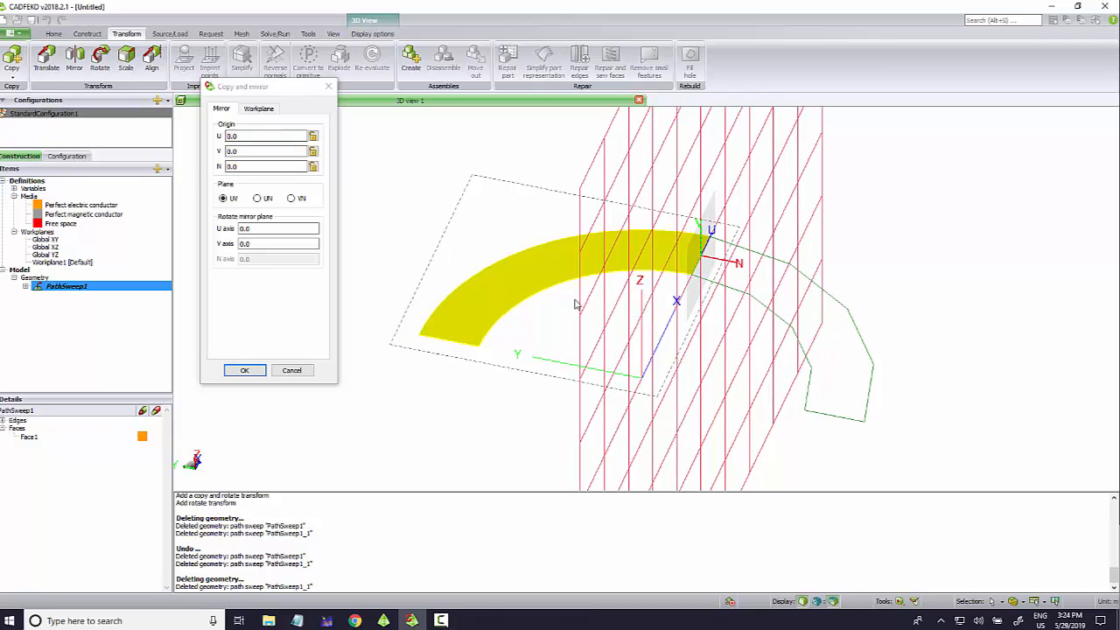
click(260, 109)
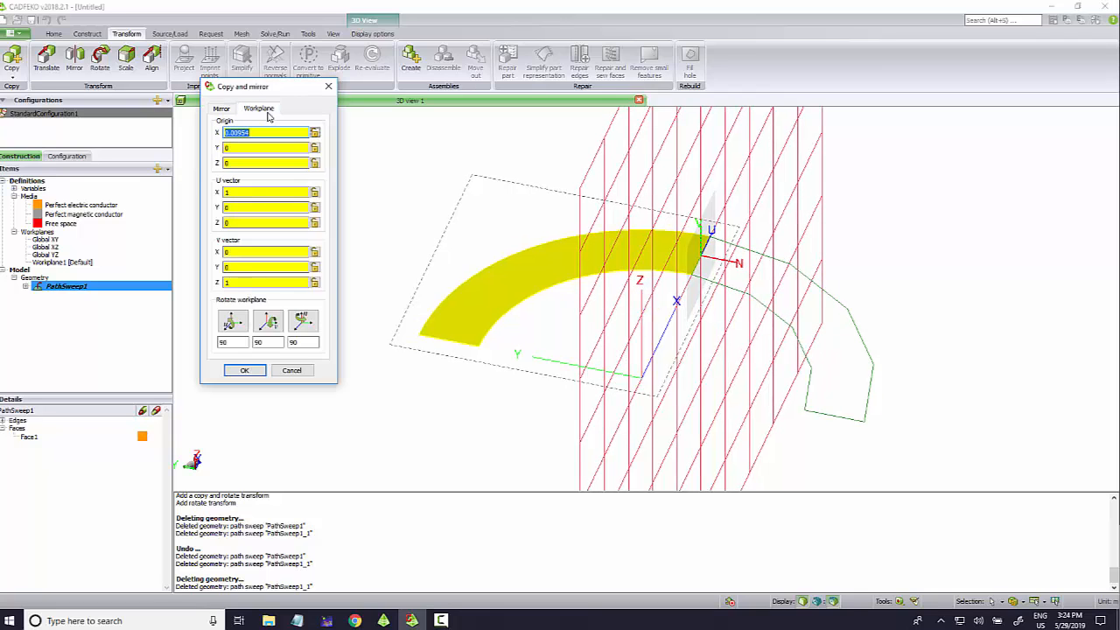
click(301, 323)
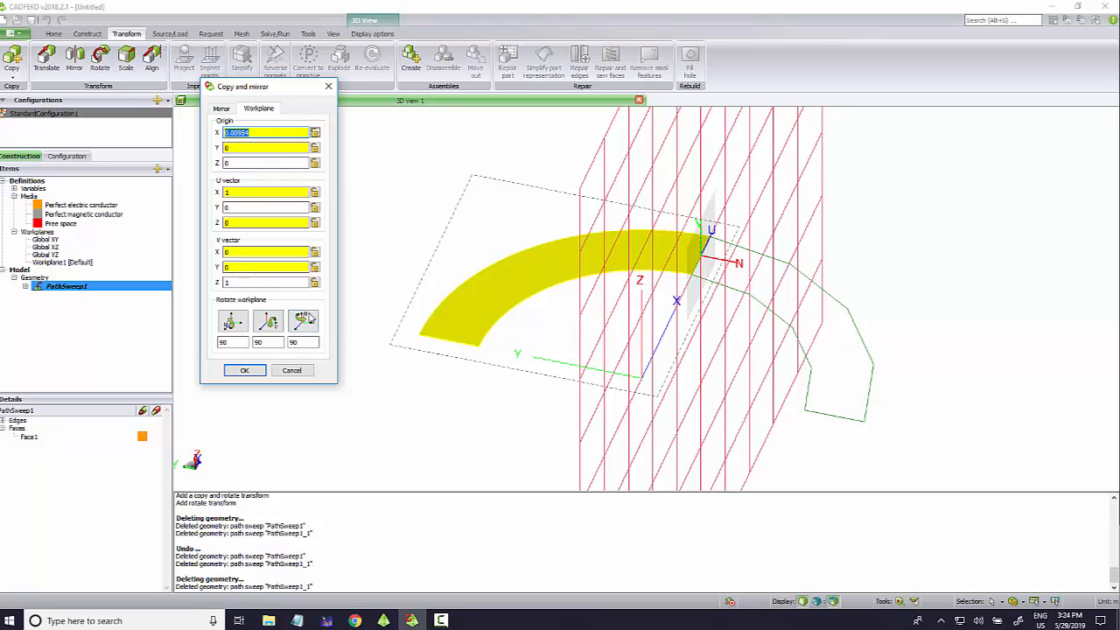
click(308, 320)
click(266, 323)
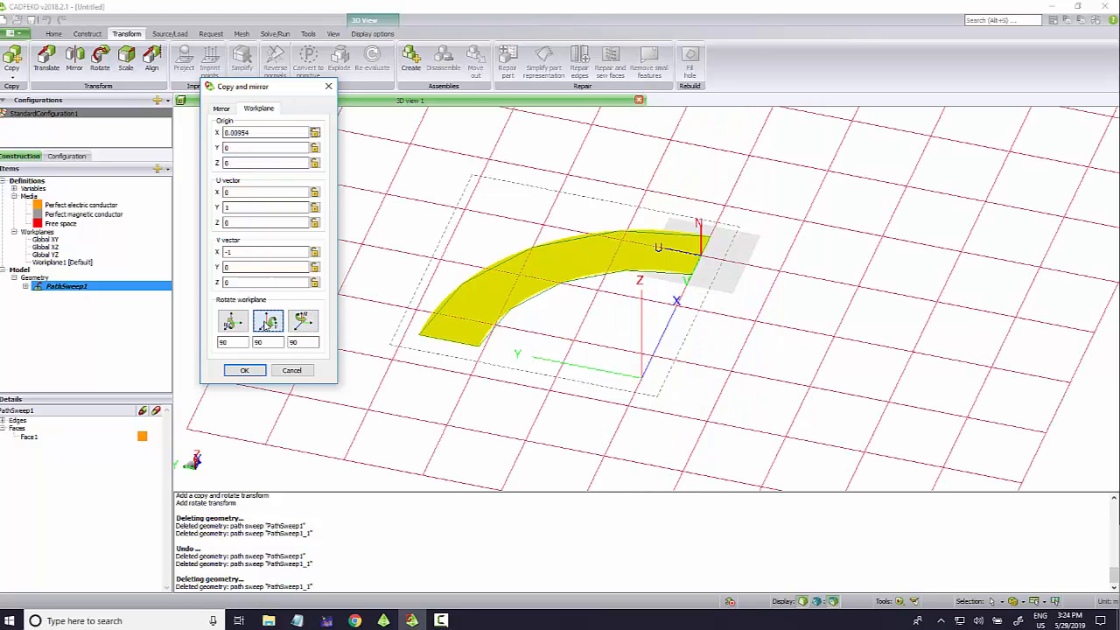
click(232, 322)
click(269, 322)
drag(853, 275, 937, 233)
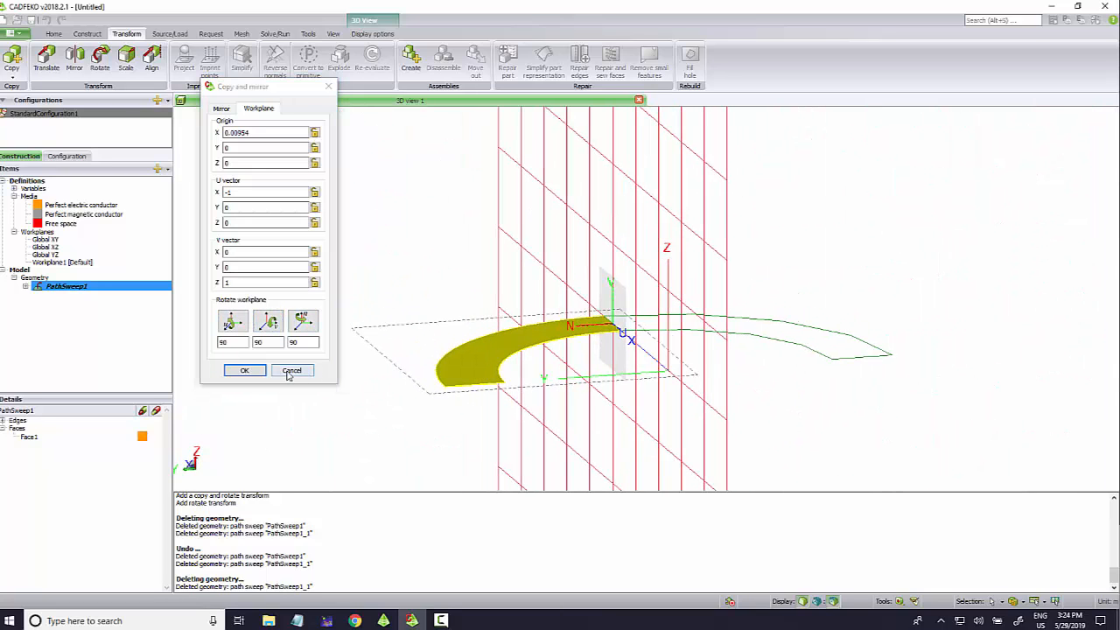
click(246, 371)
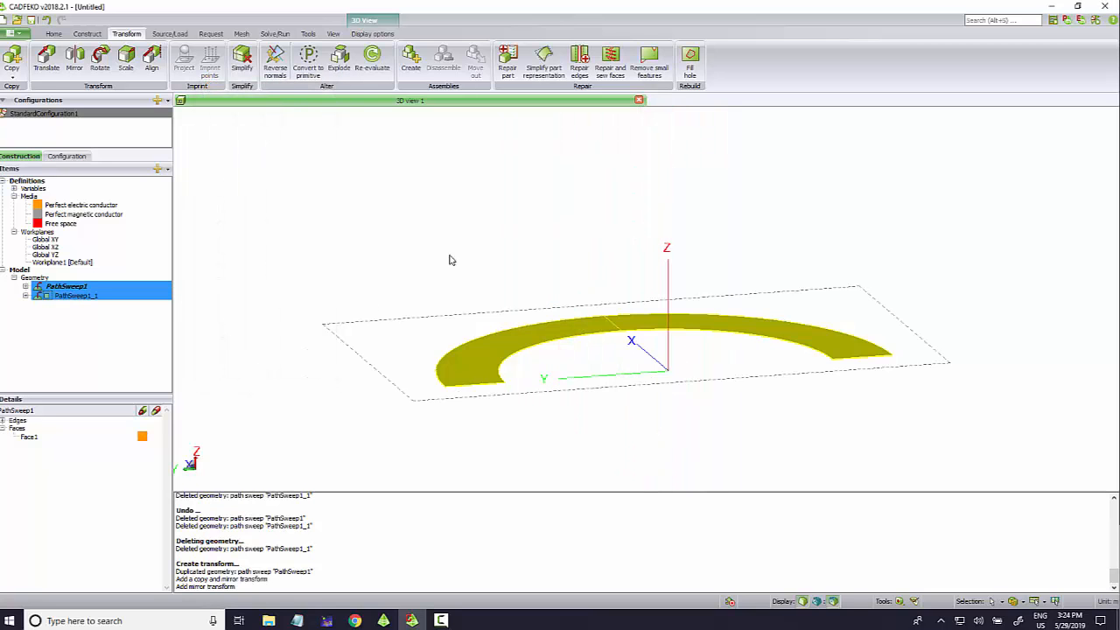
drag(449, 260, 679, 287)
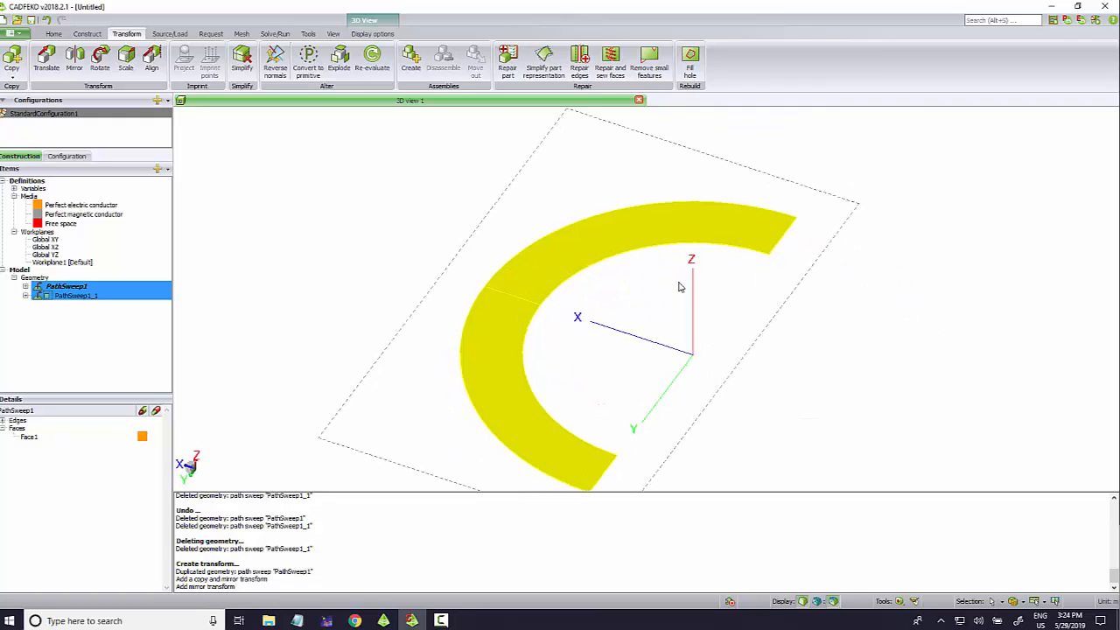
Step: In Chrome's microstrip calculator, synthesize the width for Zo 50 Ω and review the Wilkinson divider diagram
click(354, 621)
click(188, 10)
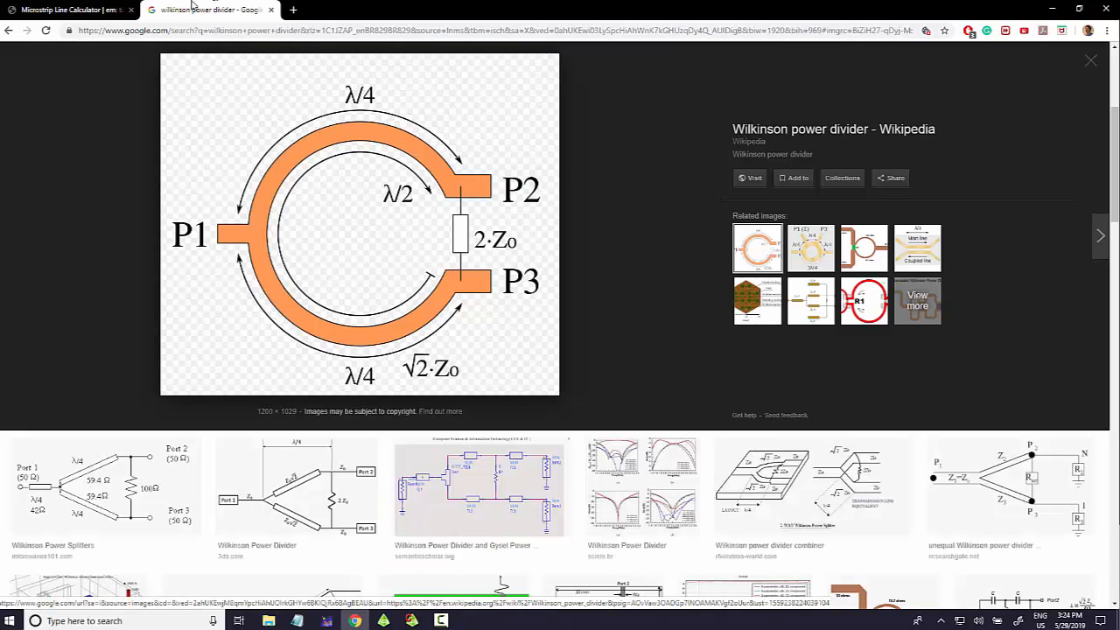
click(76, 9)
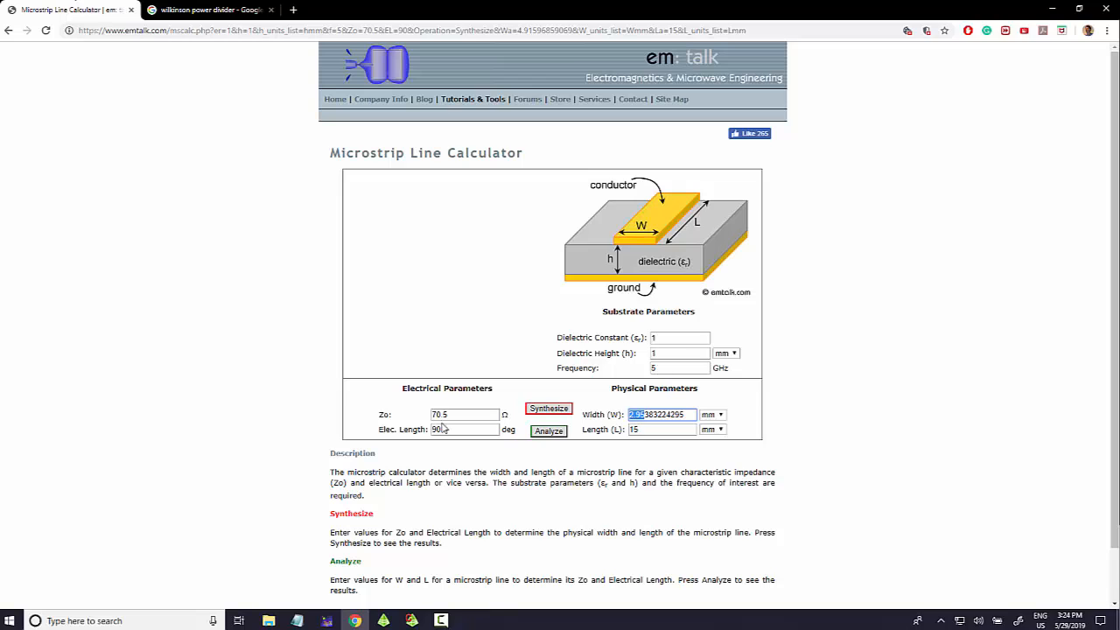
drag(433, 429, 367, 418)
click(470, 406)
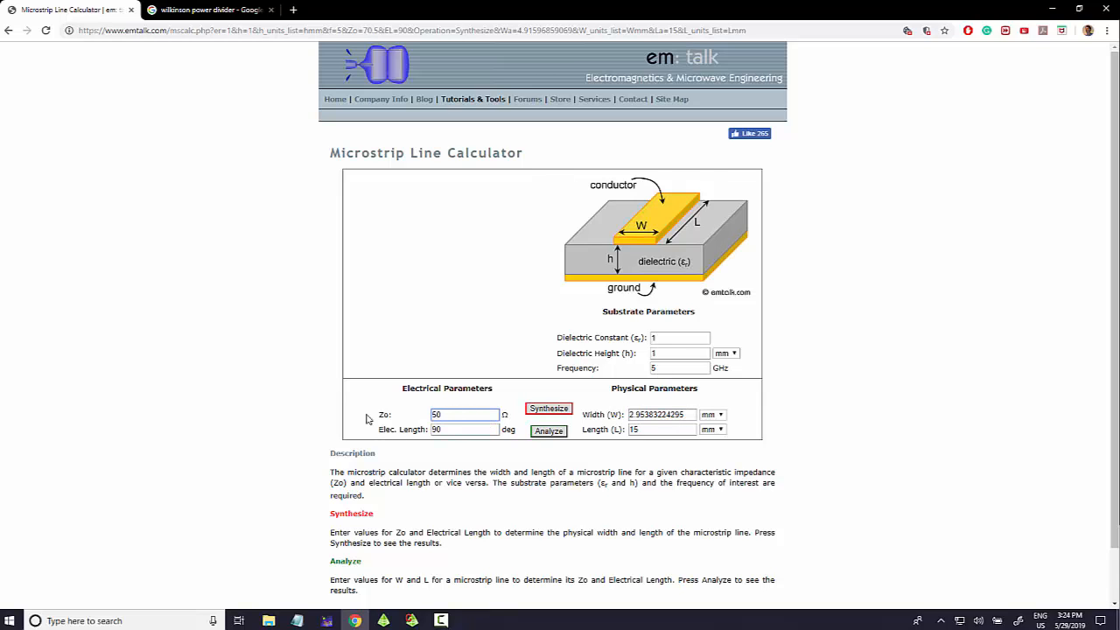
text(50)
click(551, 408)
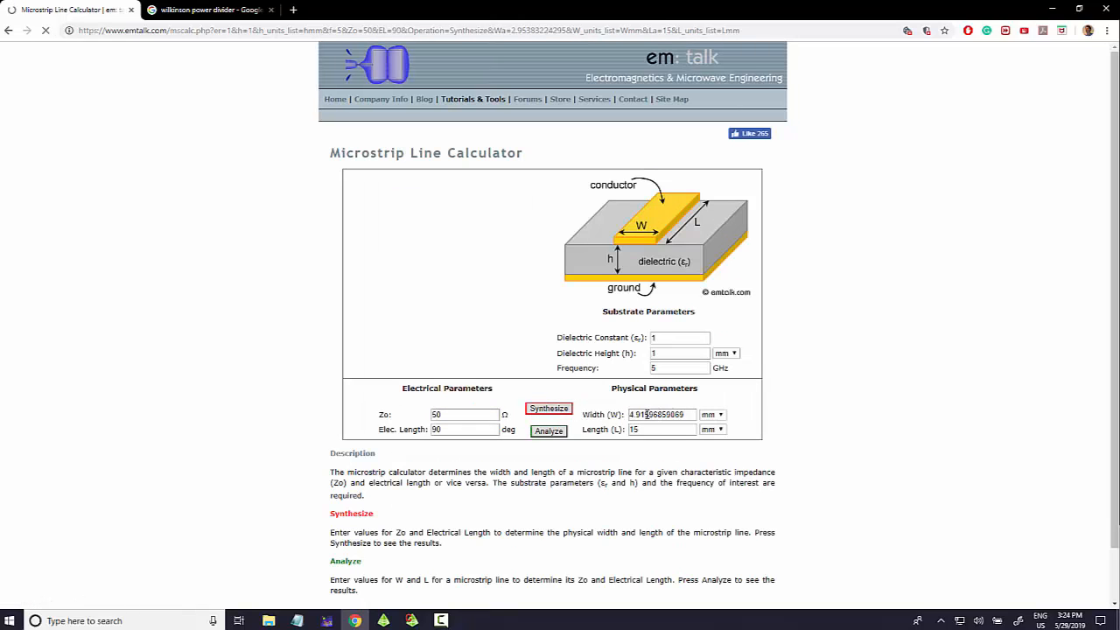
drag(645, 415, 604, 418)
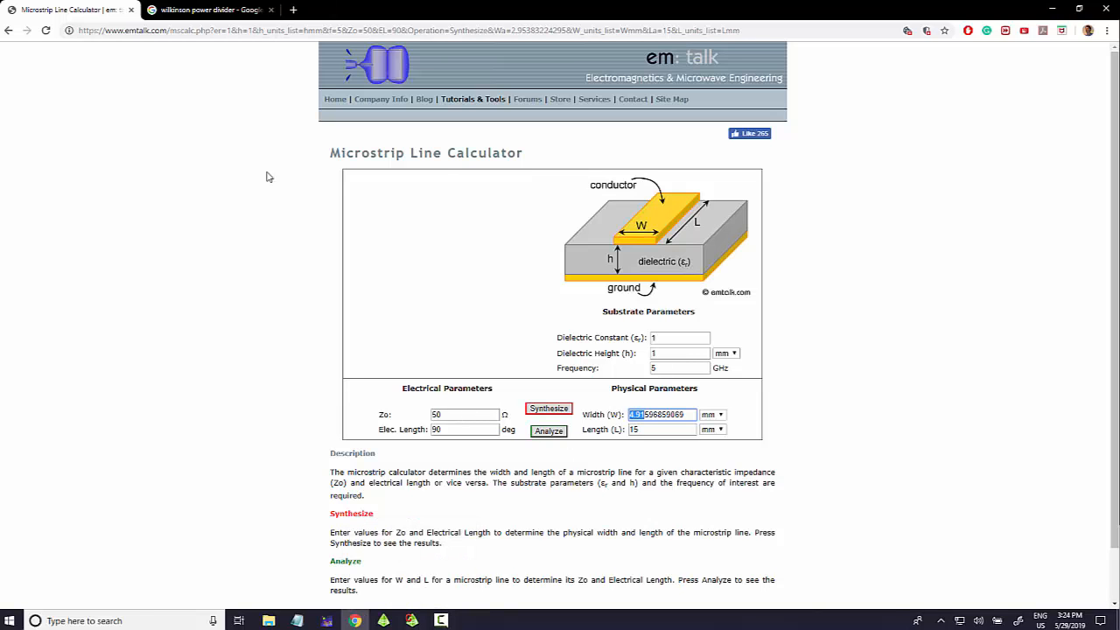
click(166, 10)
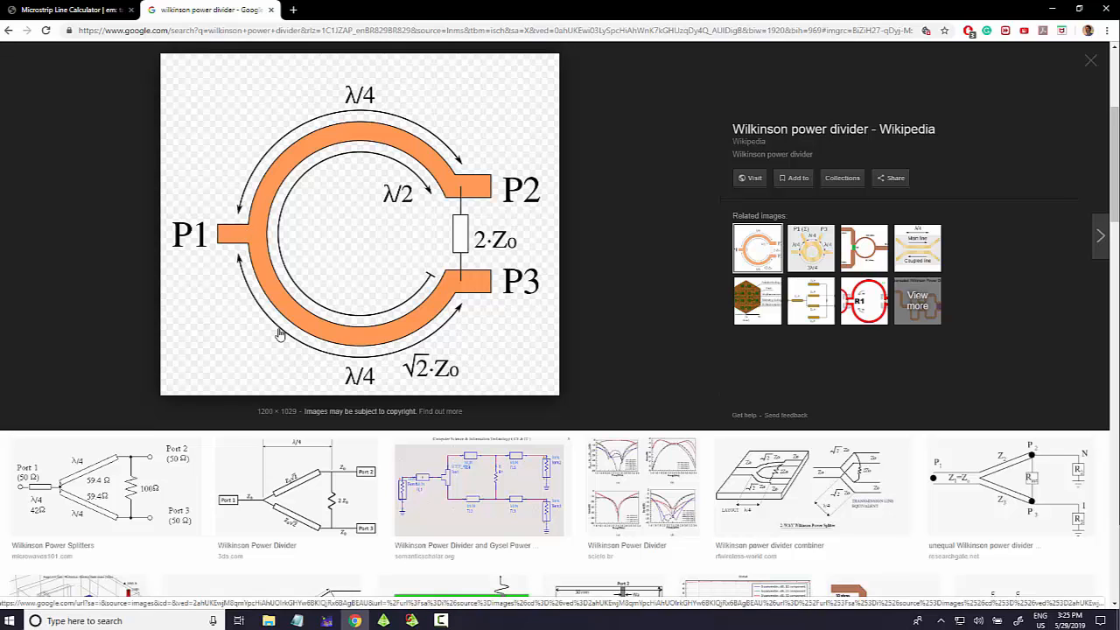
Step: In CADFEKO, start a rectangle at the arcs' junction with workplane origin X 0.00954, U vector (0, 1, 0) and V vector (1, 0, 0)
mouse_move(411, 620)
click(451, 595)
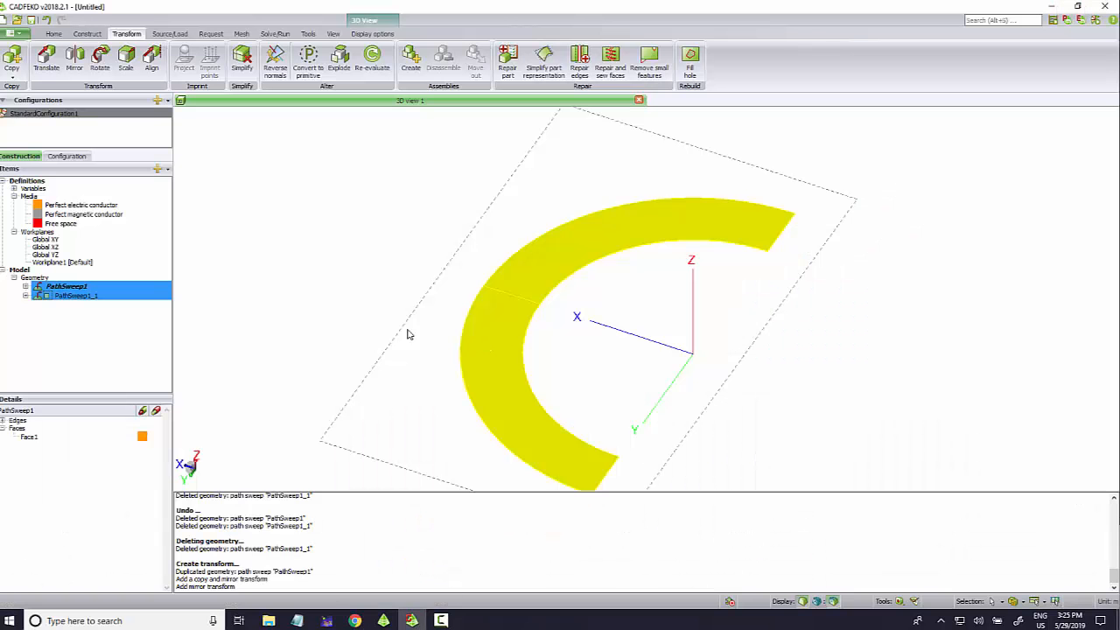
drag(407, 332, 648, 297)
click(100, 35)
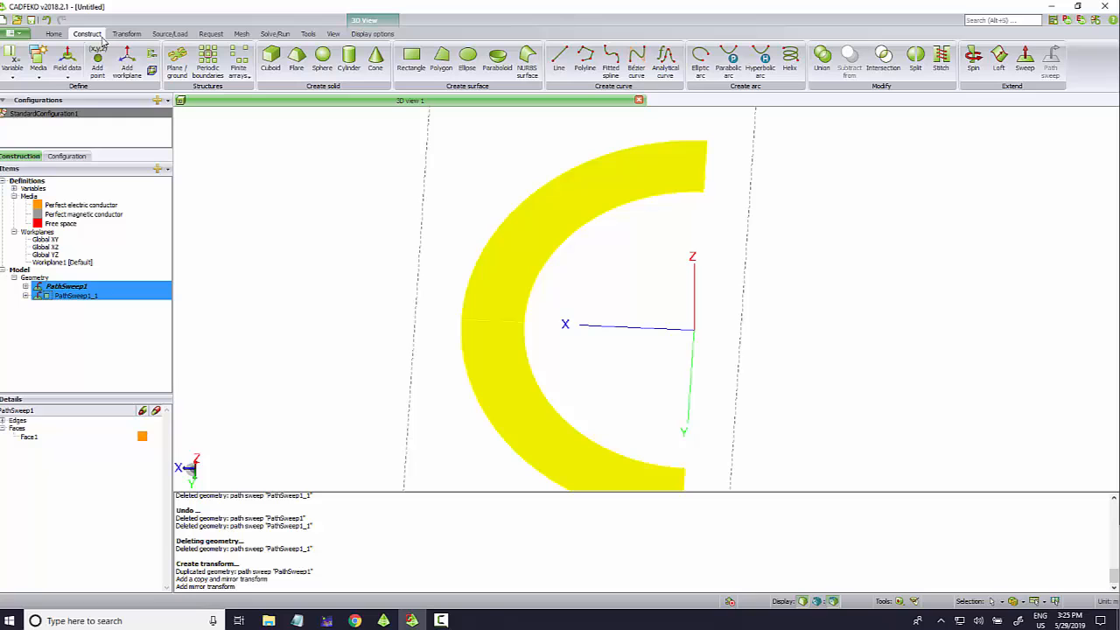
click(411, 59)
drag(417, 285, 642, 305)
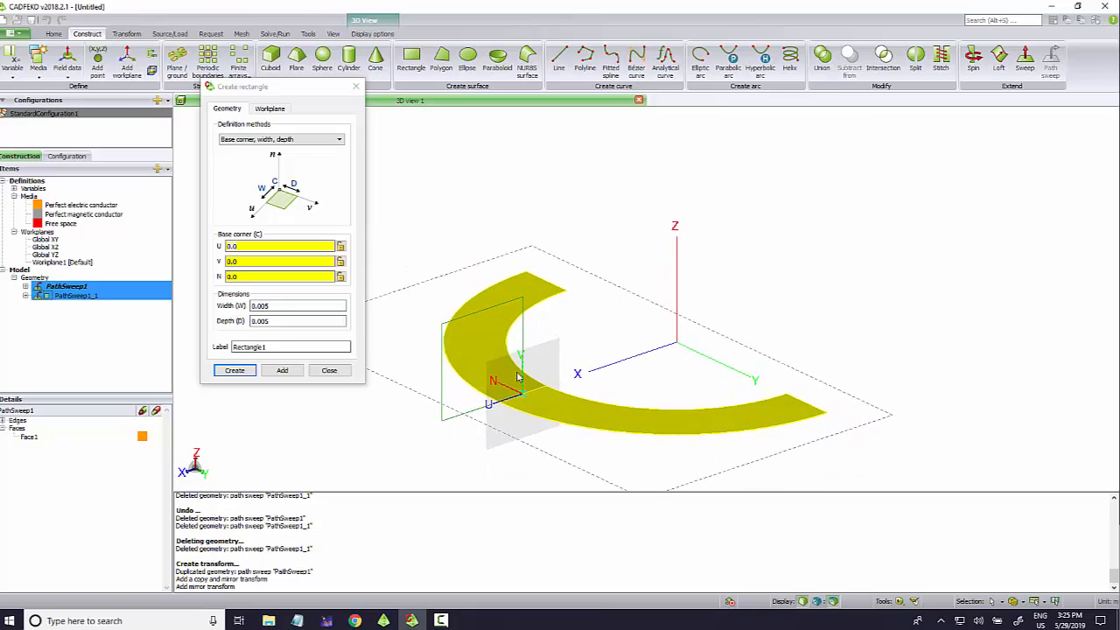
click(271, 109)
click(283, 322)
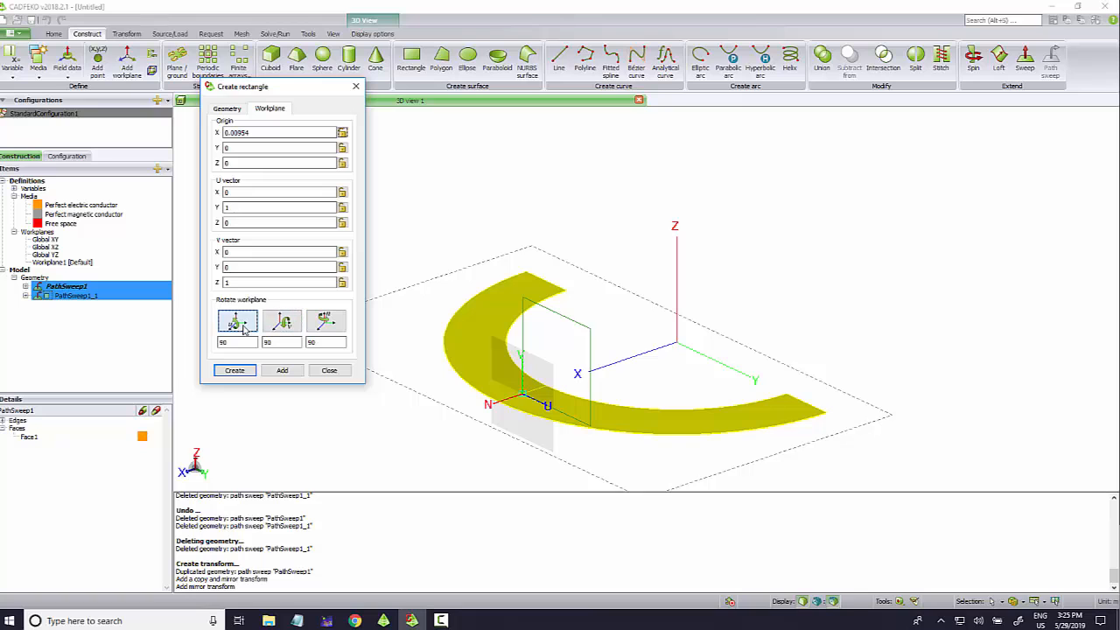
click(238, 322)
drag(631, 389, 867, 397)
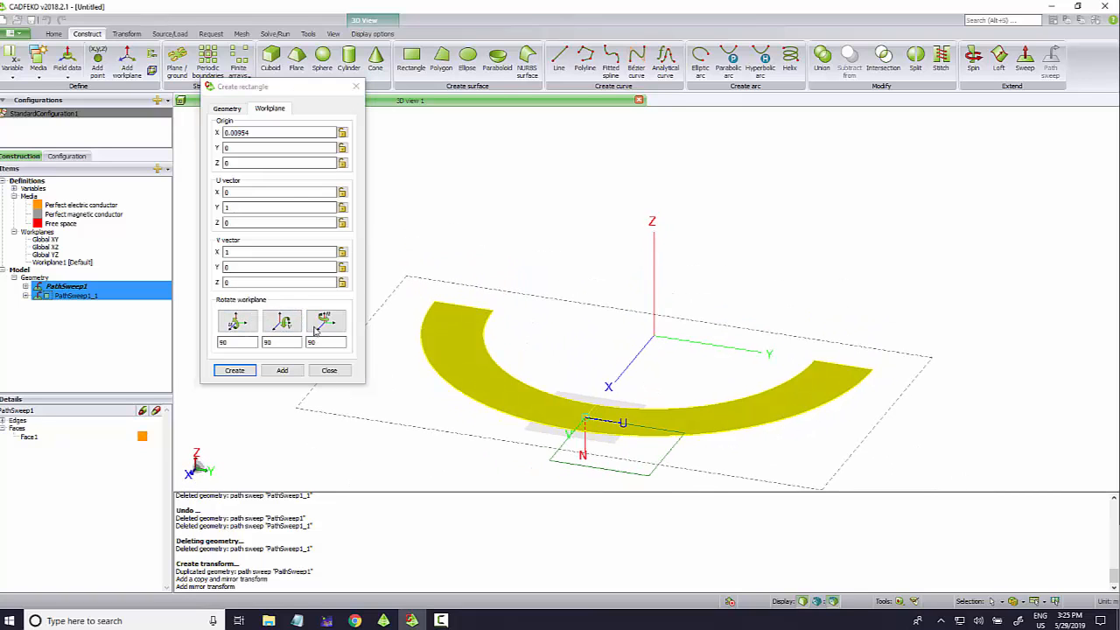
Step: Define the rectangle by base centre, width and depth, with its base centre at U 0.0, V 0.0, N 0.0
click(229, 109)
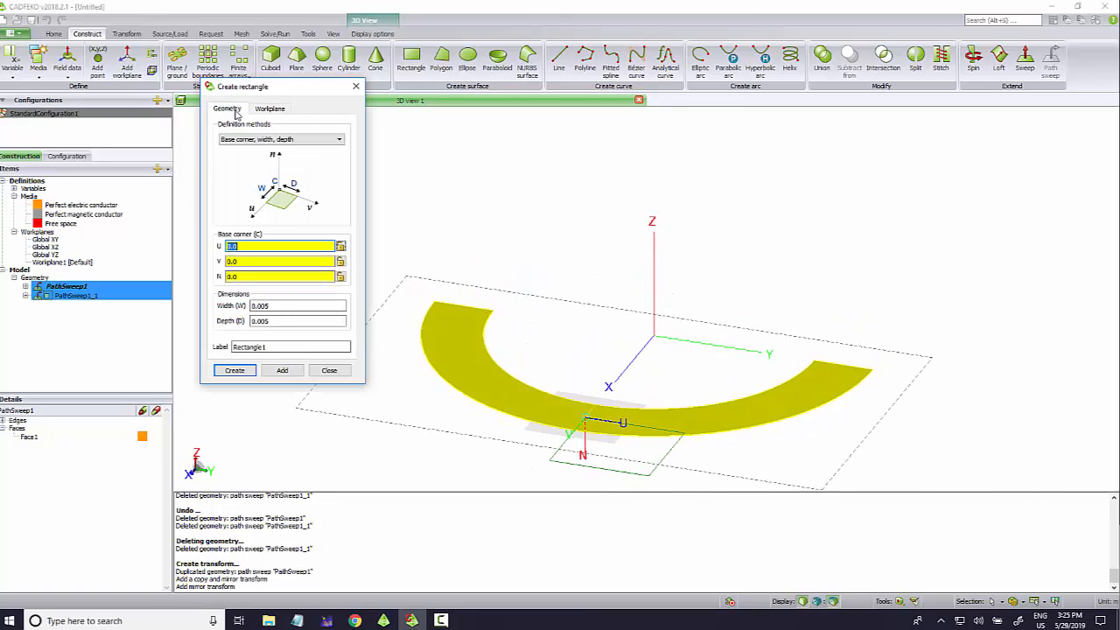
click(253, 140)
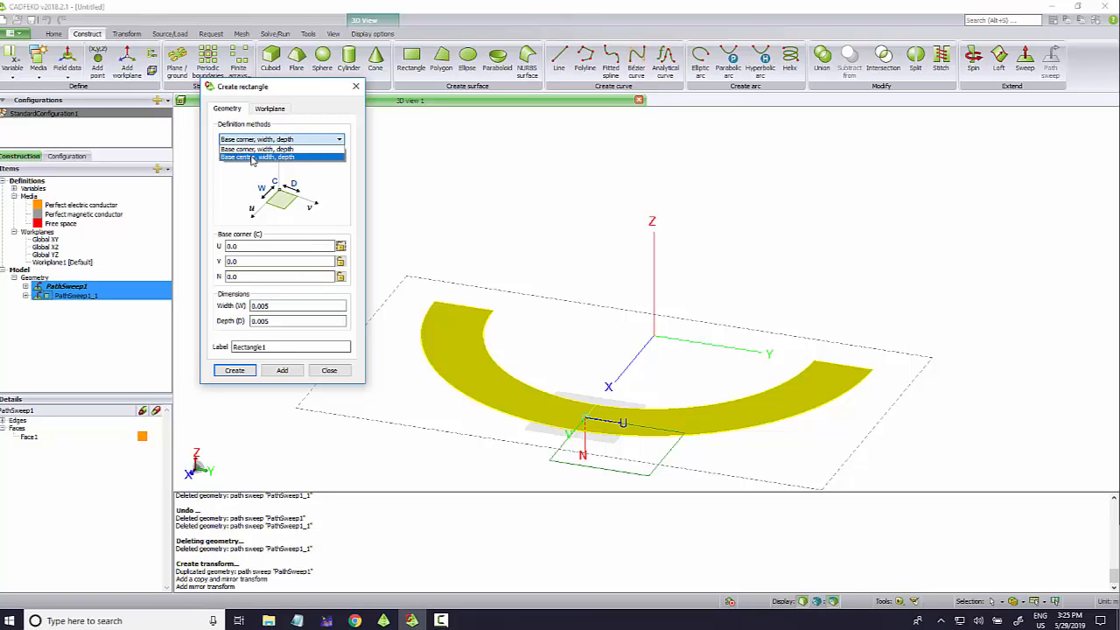
click(251, 154)
drag(634, 284, 574, 306)
drag(566, 439, 525, 409)
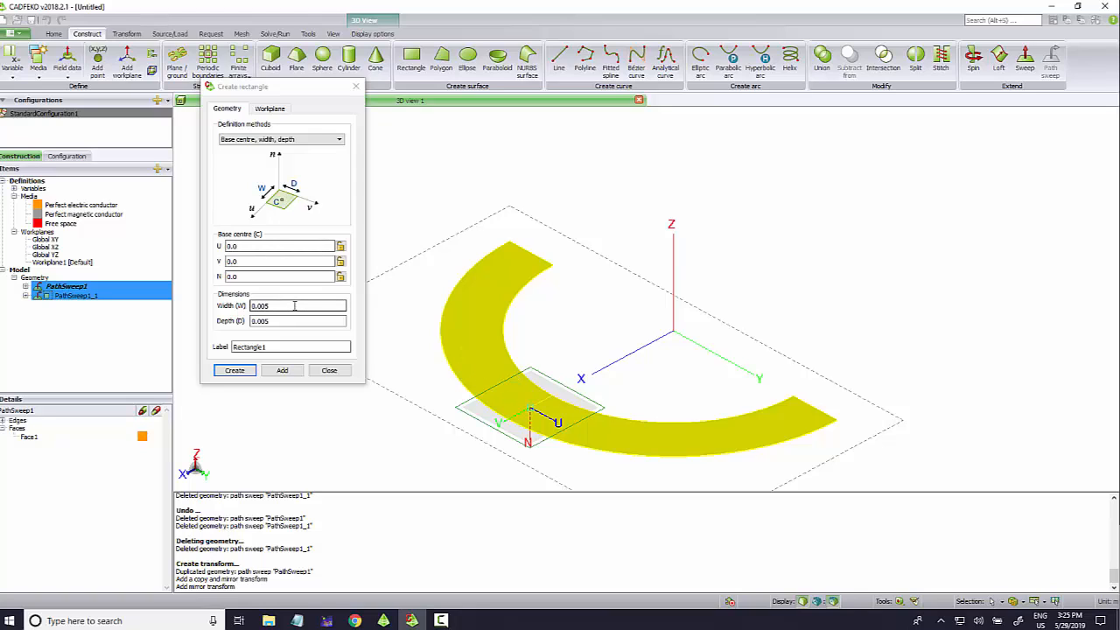
drag(512, 372, 506, 350)
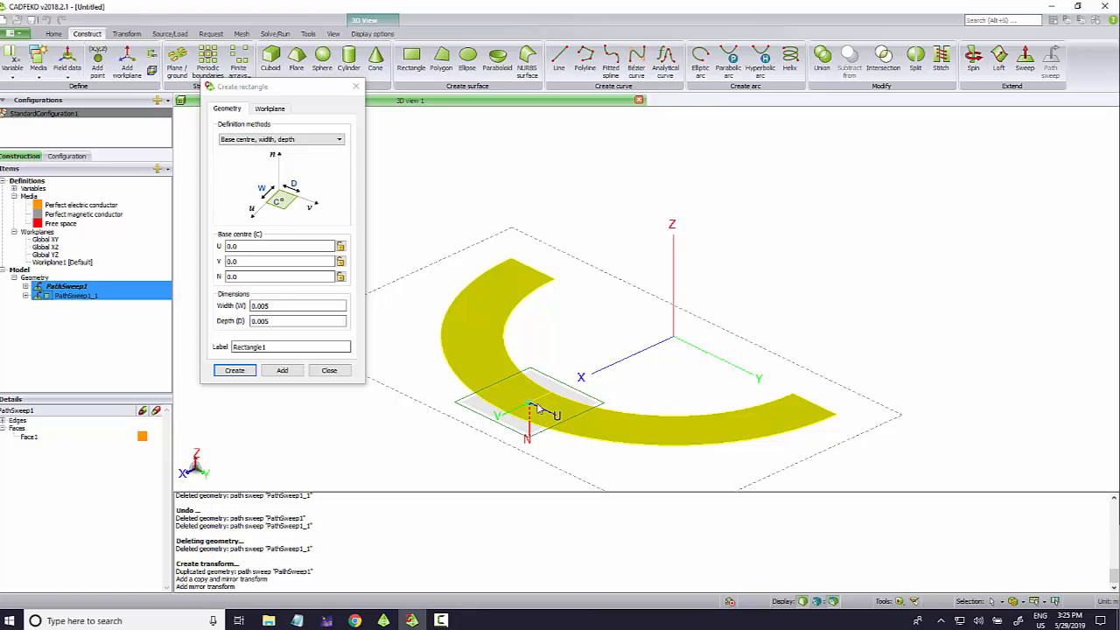
Step: Check port P1 on the divider diagram and the 50 Ω width in Chrome's microstrip calculator, and return to CADFEKO
click(355, 620)
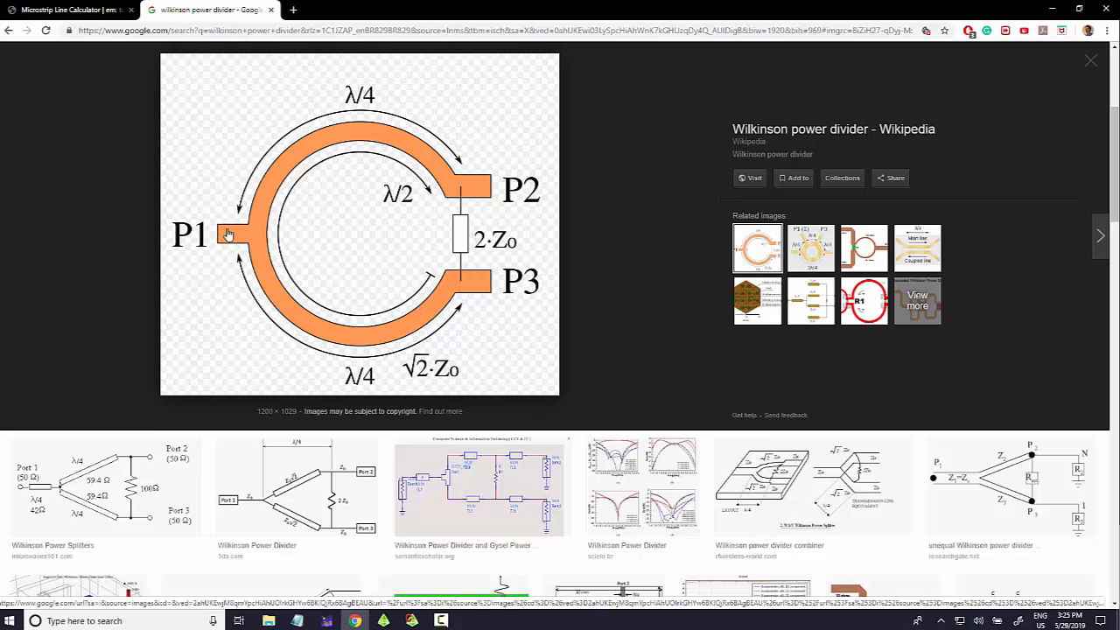
click(107, 15)
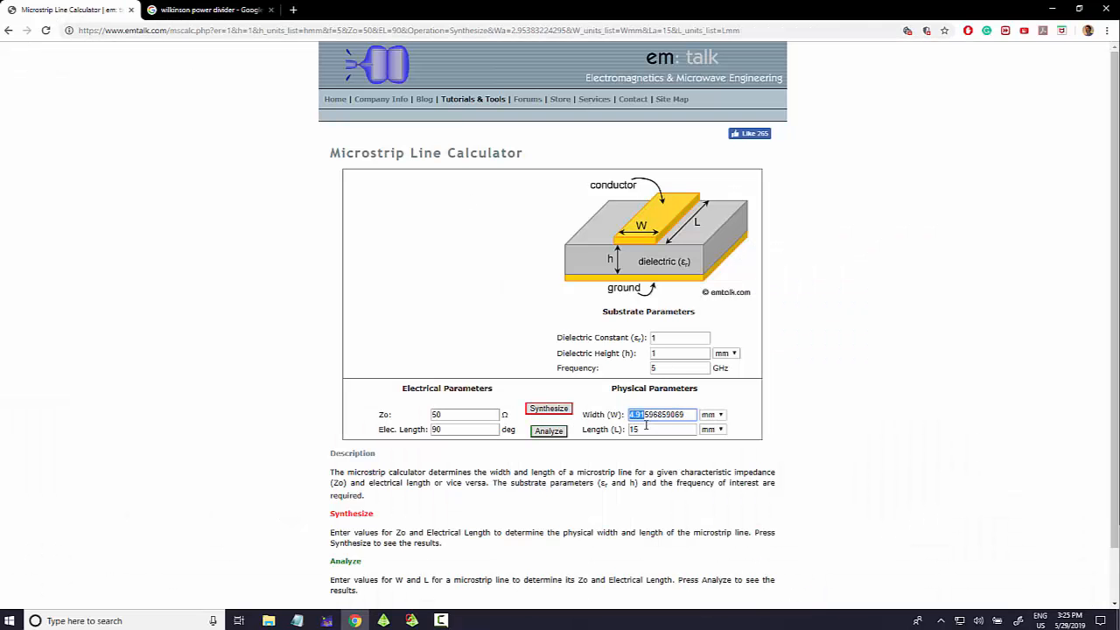
click(411, 620)
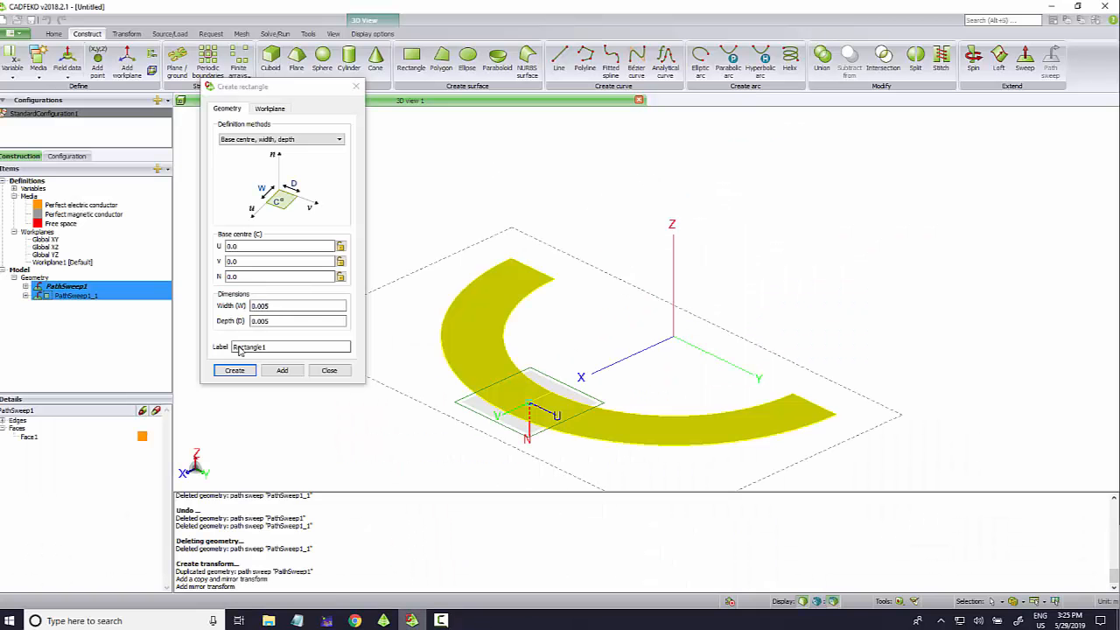
Step: Create the port line rectangle with width 4.9e-3 and depth 5e-3
click(298, 309)
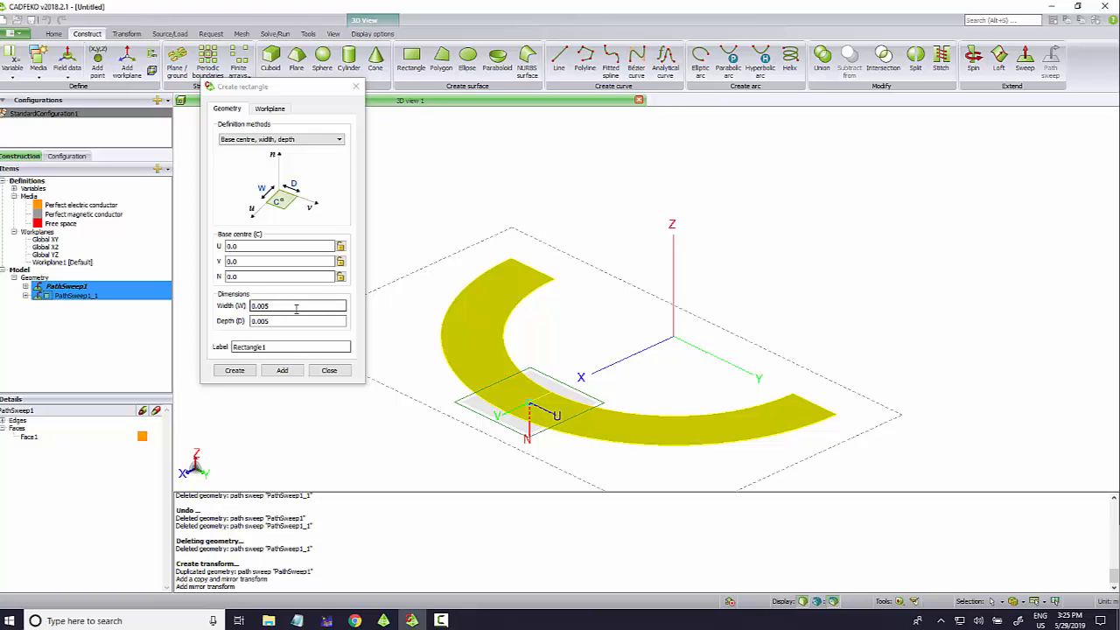
drag(285, 305, 219, 303)
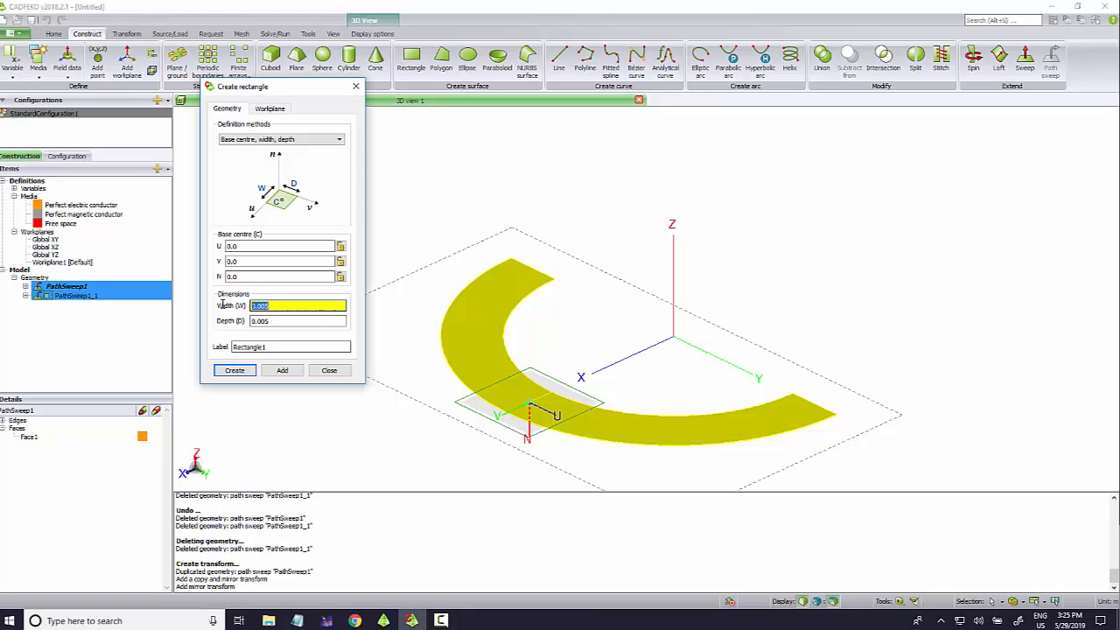
text(4.9e-3)
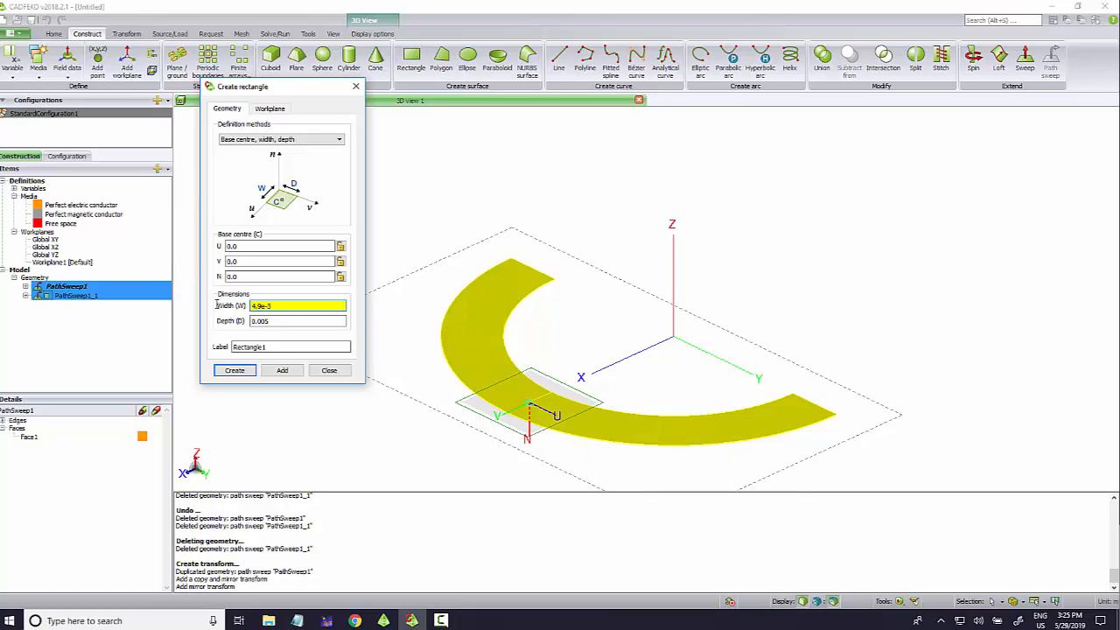
double_click(266, 322)
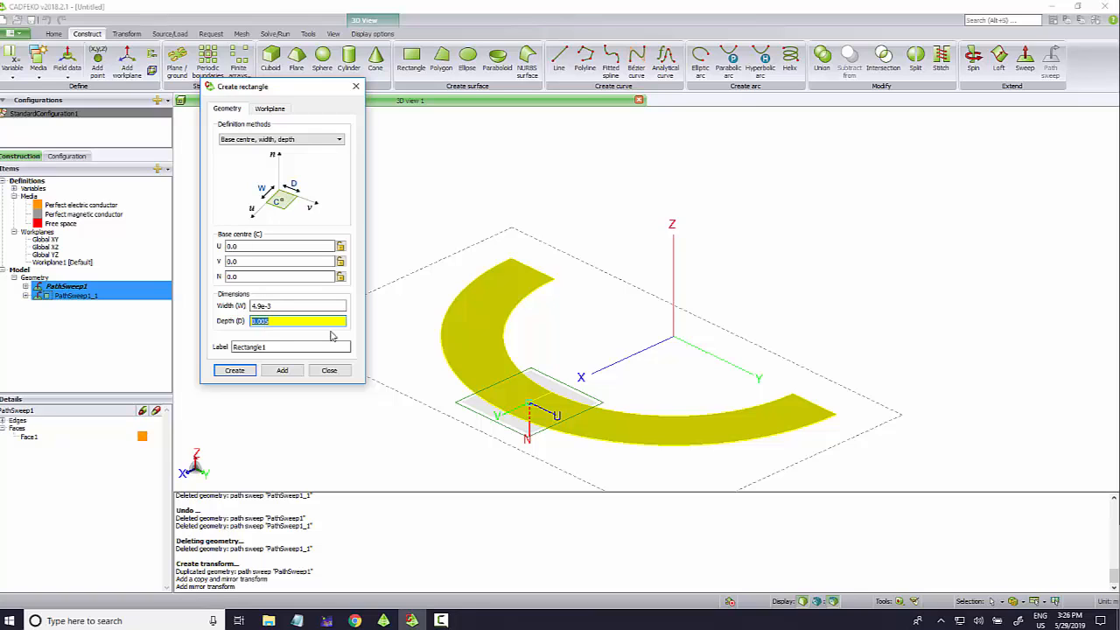
text(5e-3)
drag(650, 318, 722, 293)
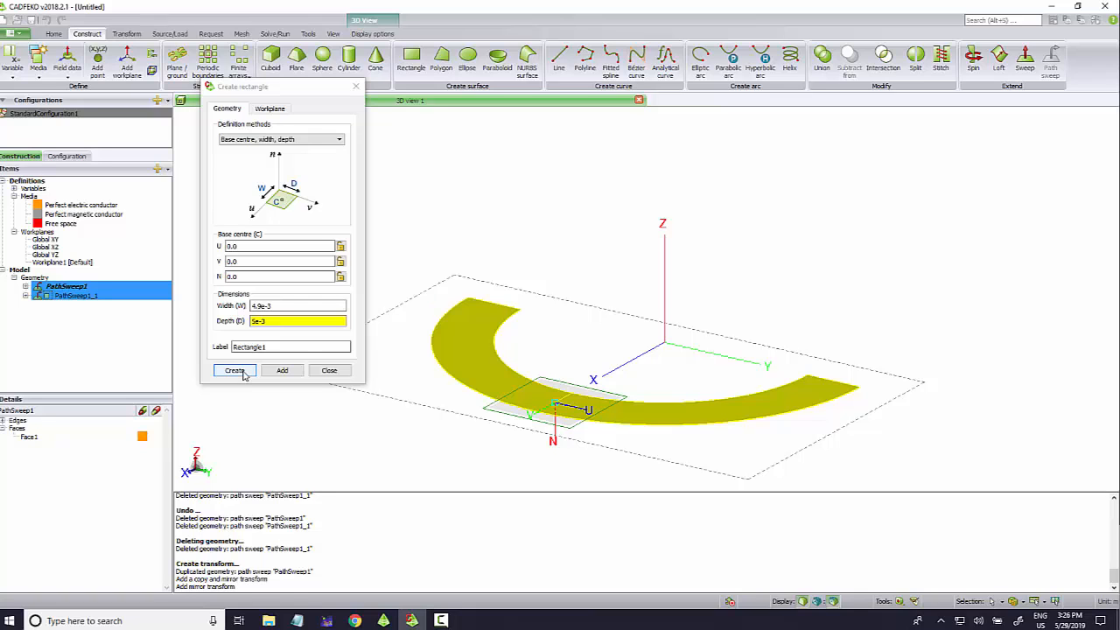
click(244, 374)
drag(499, 376, 355, 447)
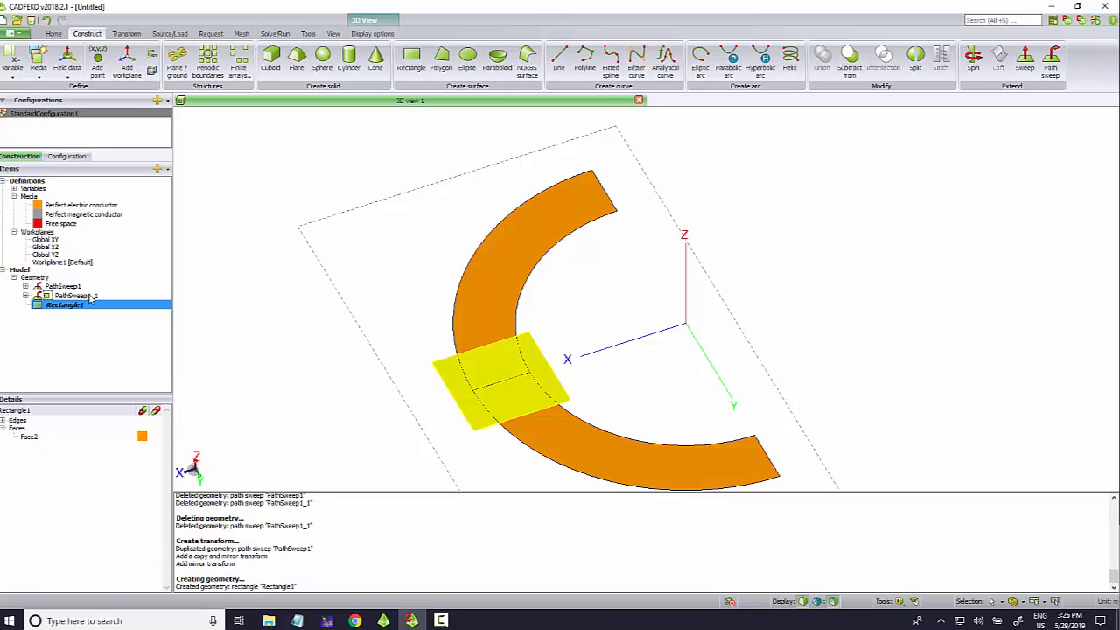
Step: Translate the rectangle outward from its inner edge midpoint at U -0.0025 to the workplane origin at (0, 0, 0)
click(133, 34)
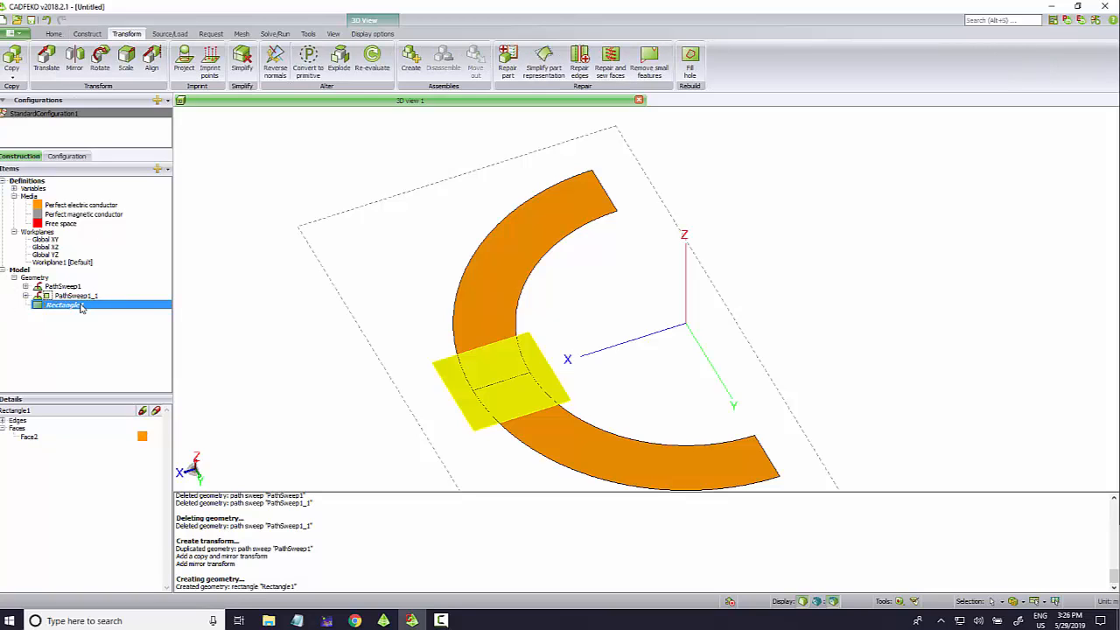
click(47, 59)
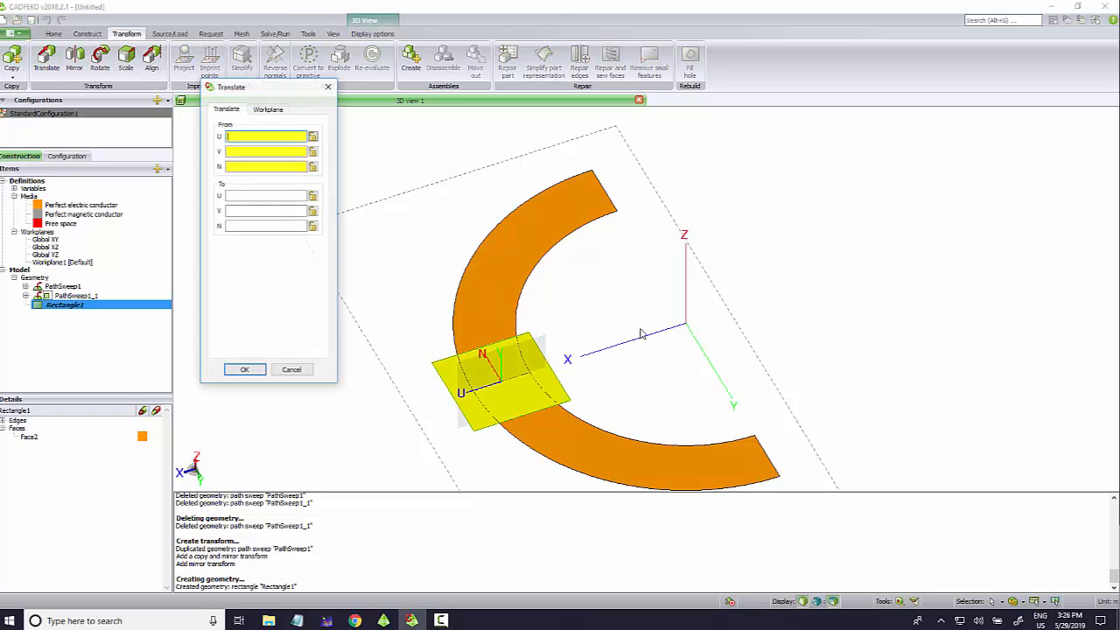
drag(641, 334, 540, 381)
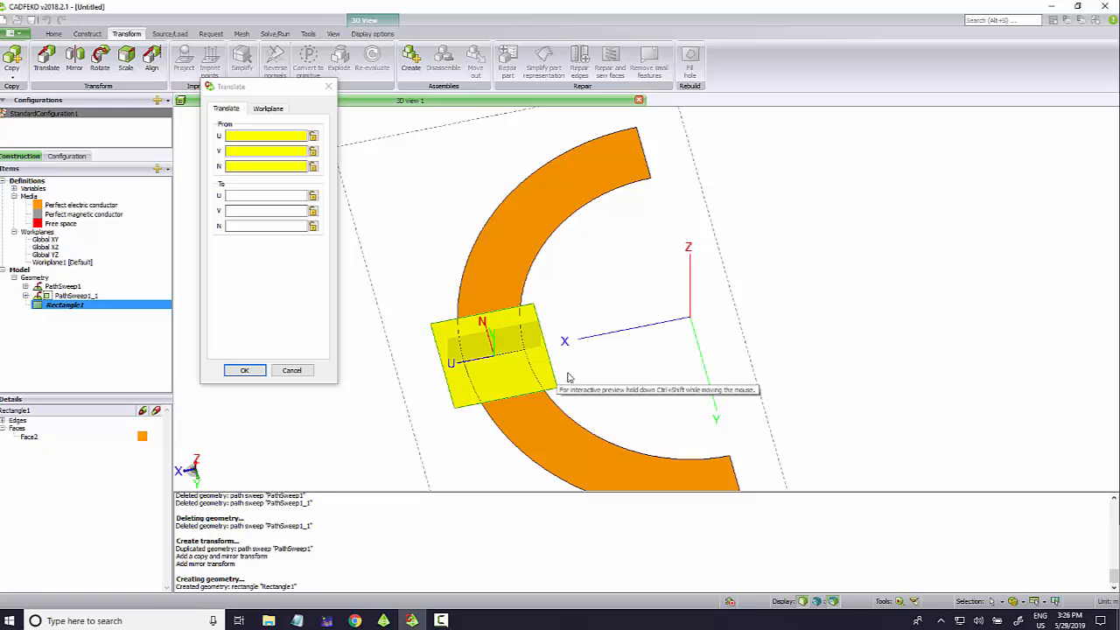
key(ctrl+shift)
click(544, 347)
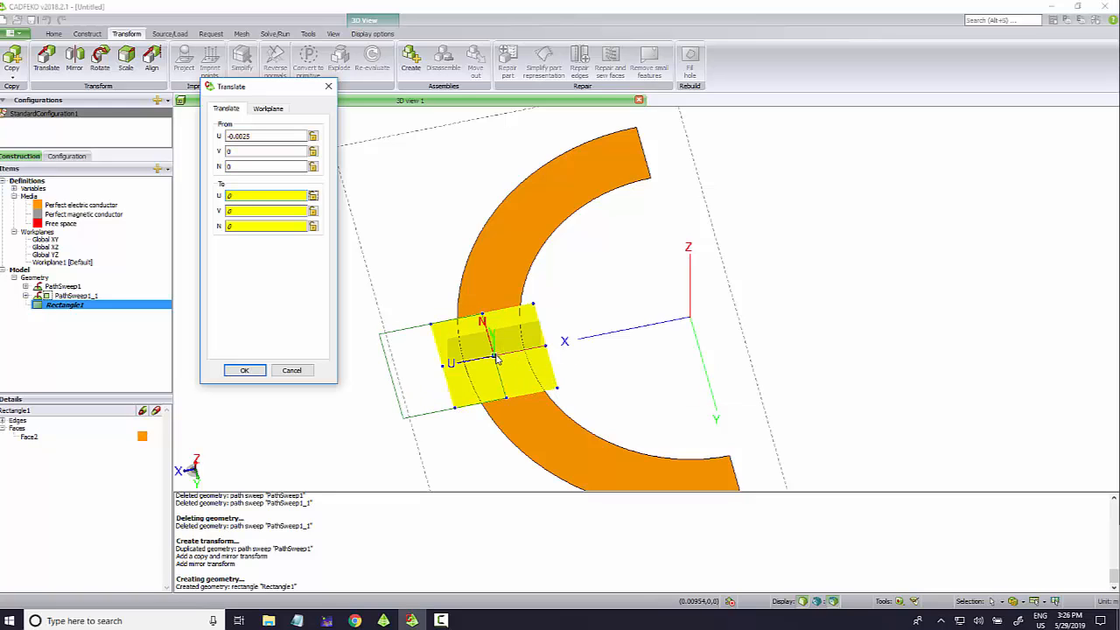
click(249, 371)
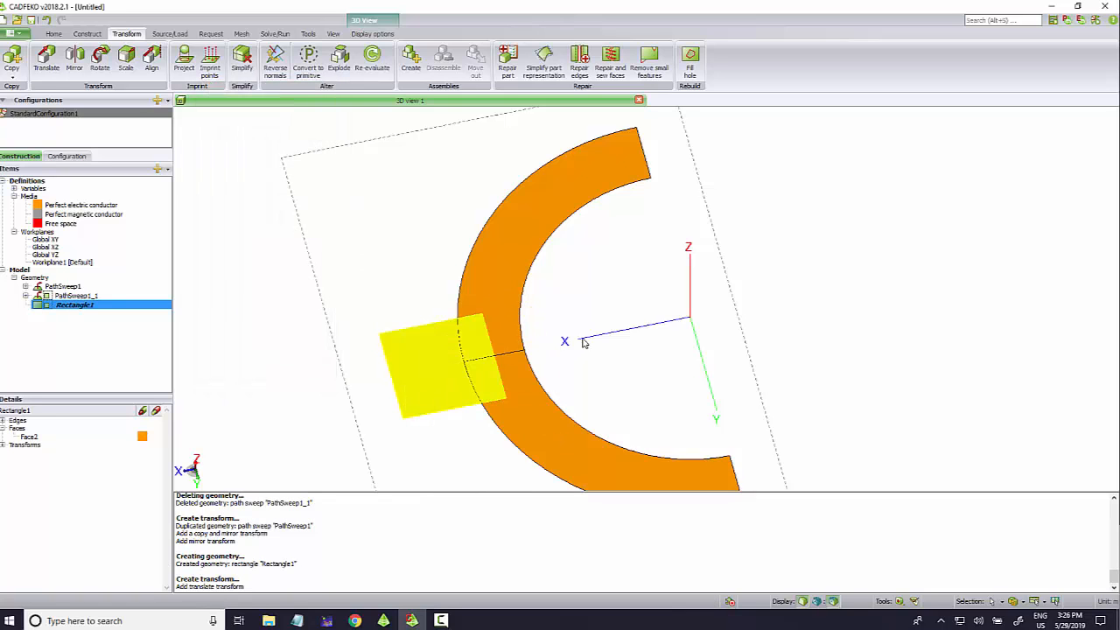
drag(604, 337, 635, 291)
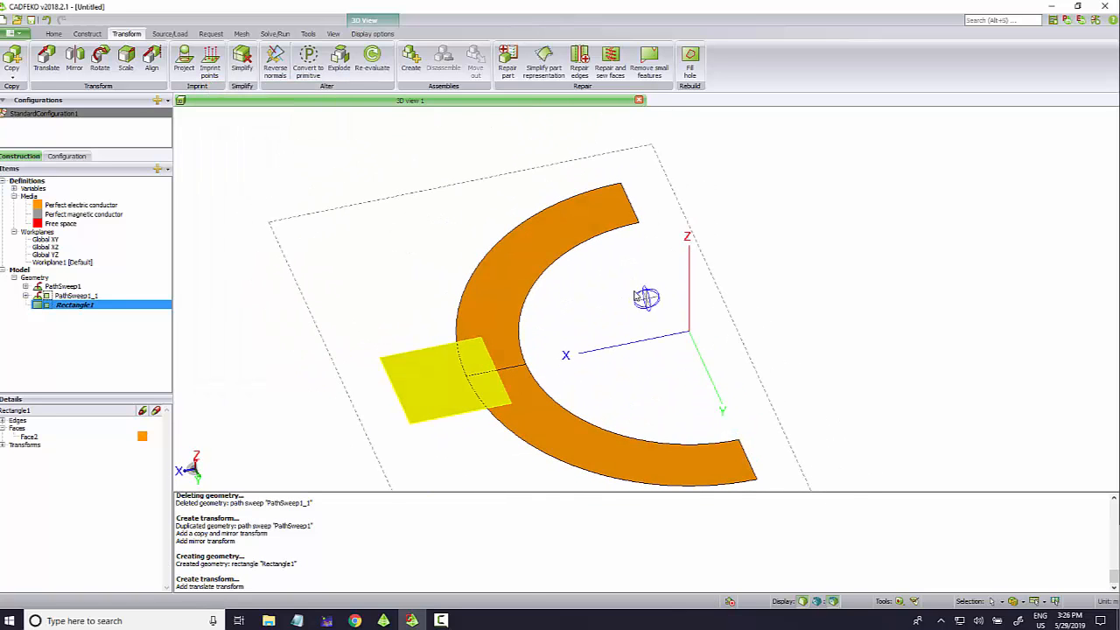
drag(530, 399, 619, 423)
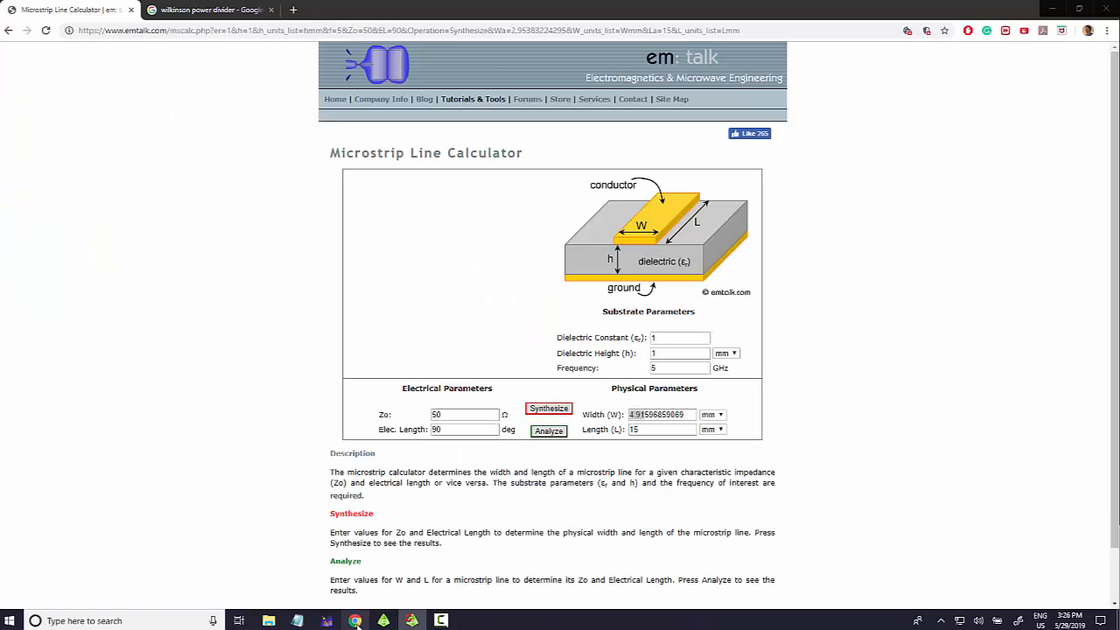
Step: Check the dielectric height in Chrome's microstrip calculator and return to CADFEKO
click(354, 620)
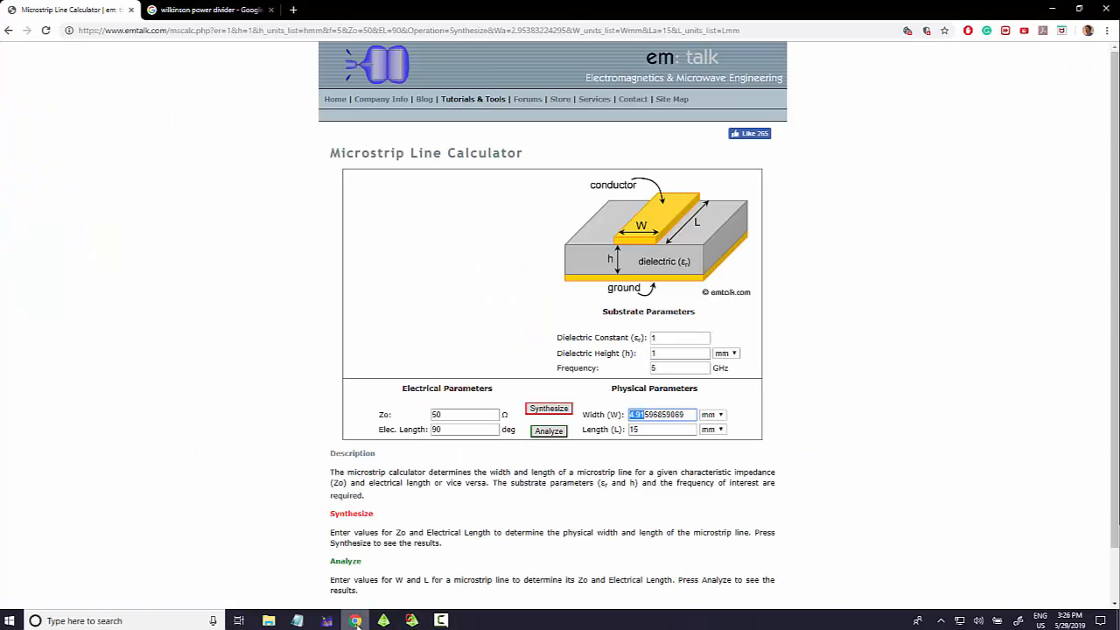
drag(687, 353, 617, 352)
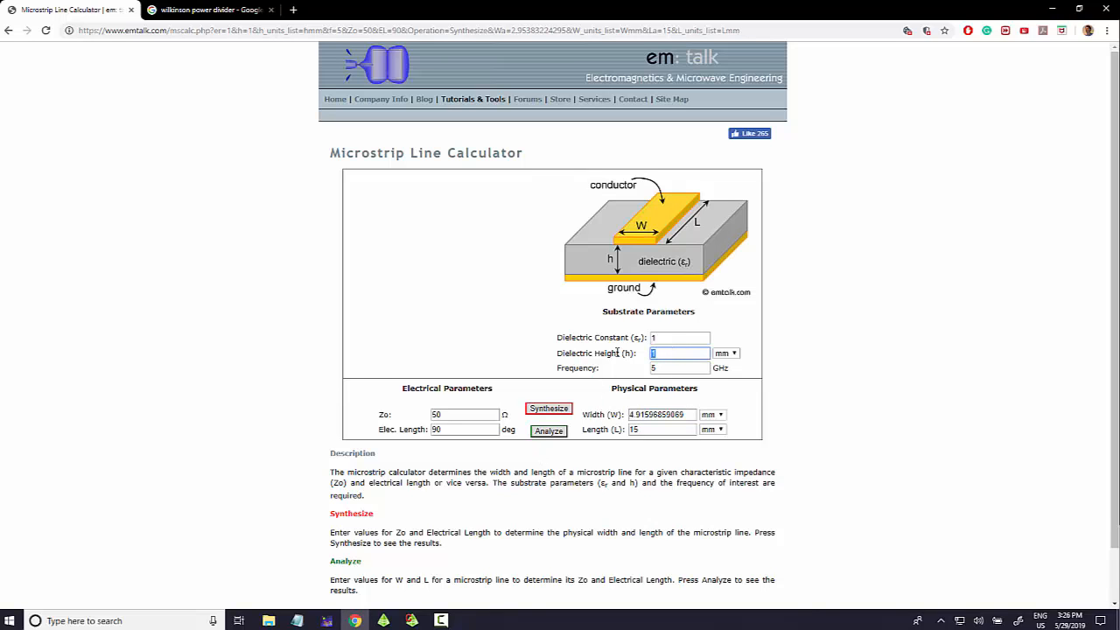
click(411, 620)
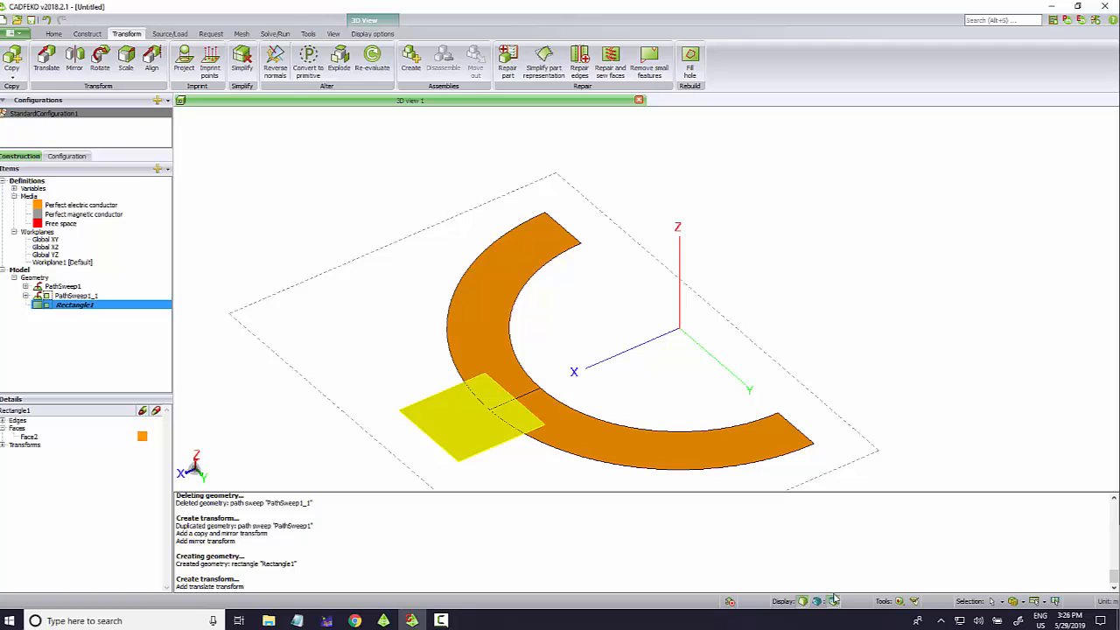
Step: Measure the distance between the two outer corners of the port line rectangle
click(899, 602)
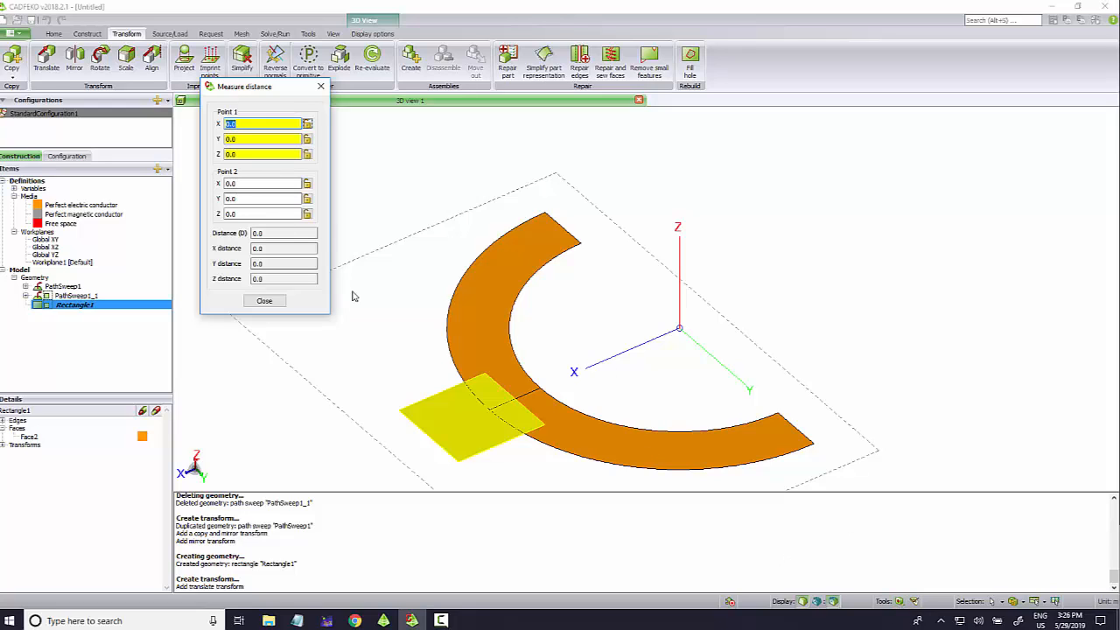
click(399, 409)
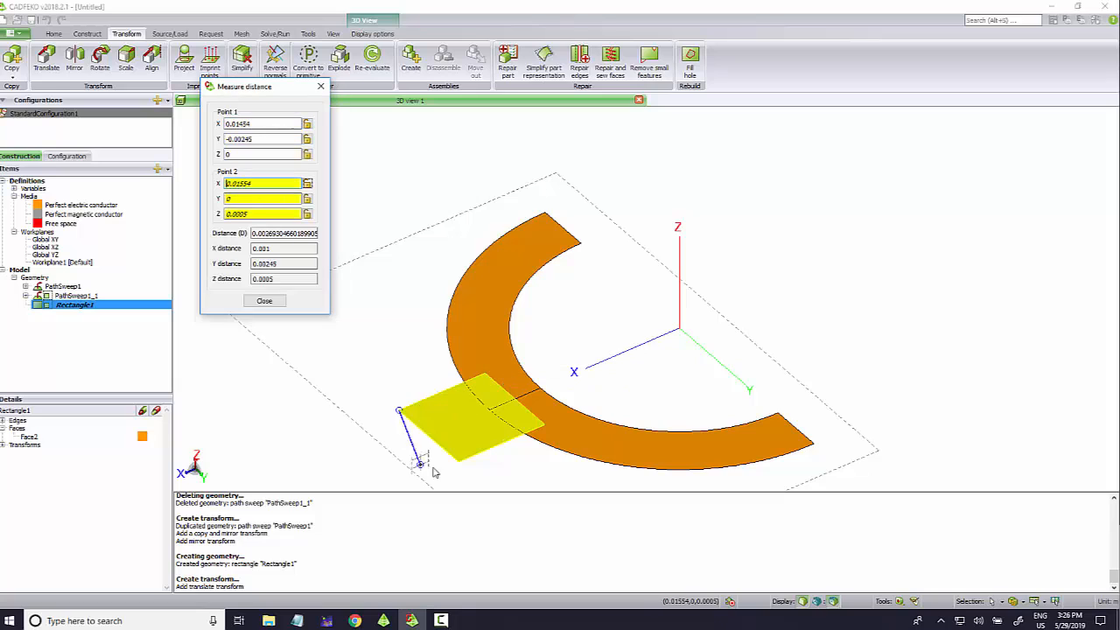
click(456, 461)
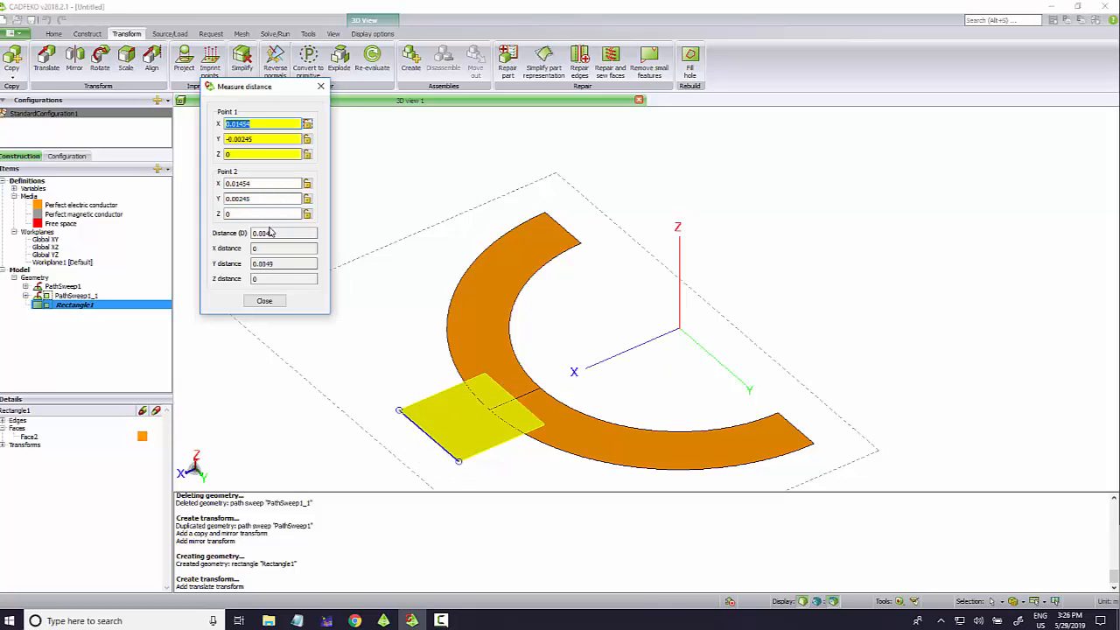
click(265, 301)
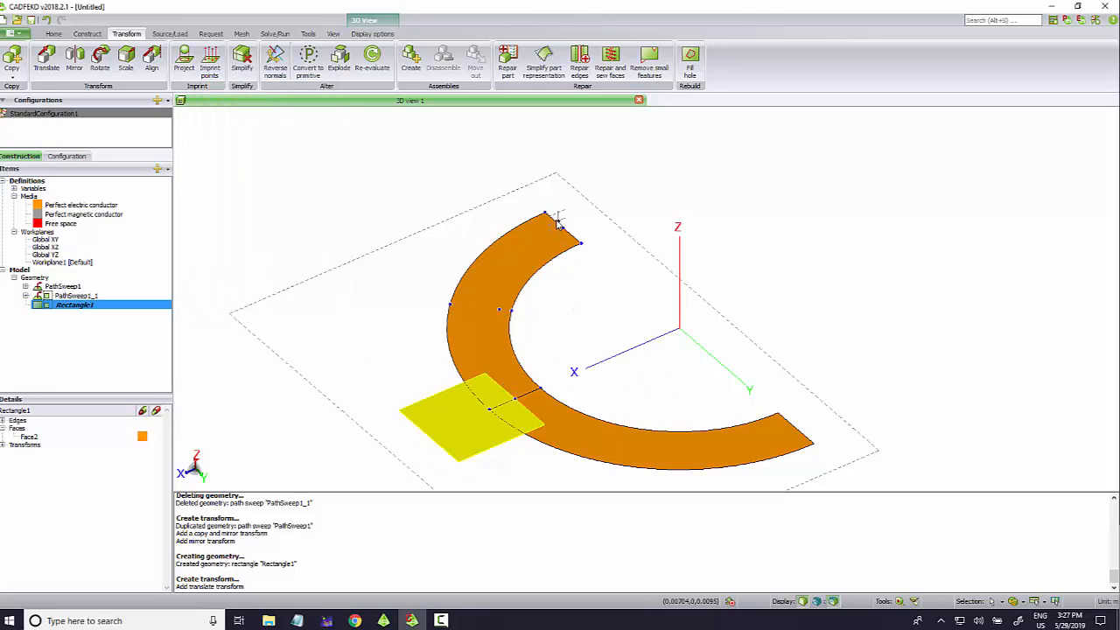
Step: Measure the width of the arc's open end on the negative Y side, from outer to inner corner
click(898, 602)
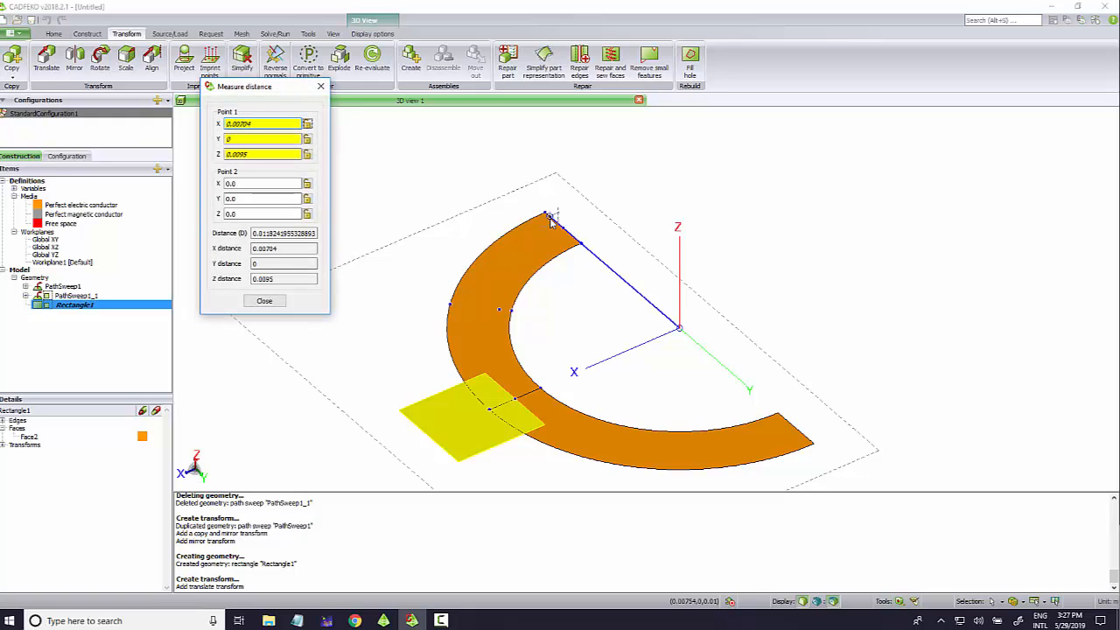
click(544, 215)
click(580, 242)
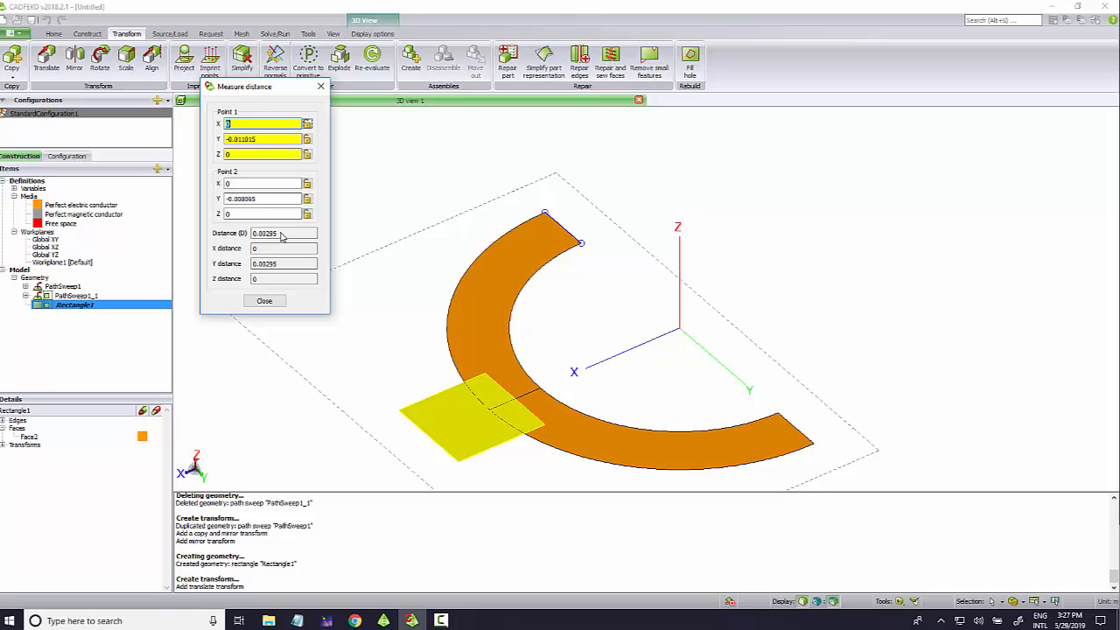
click(269, 300)
drag(425, 350, 308, 326)
drag(463, 394, 423, 393)
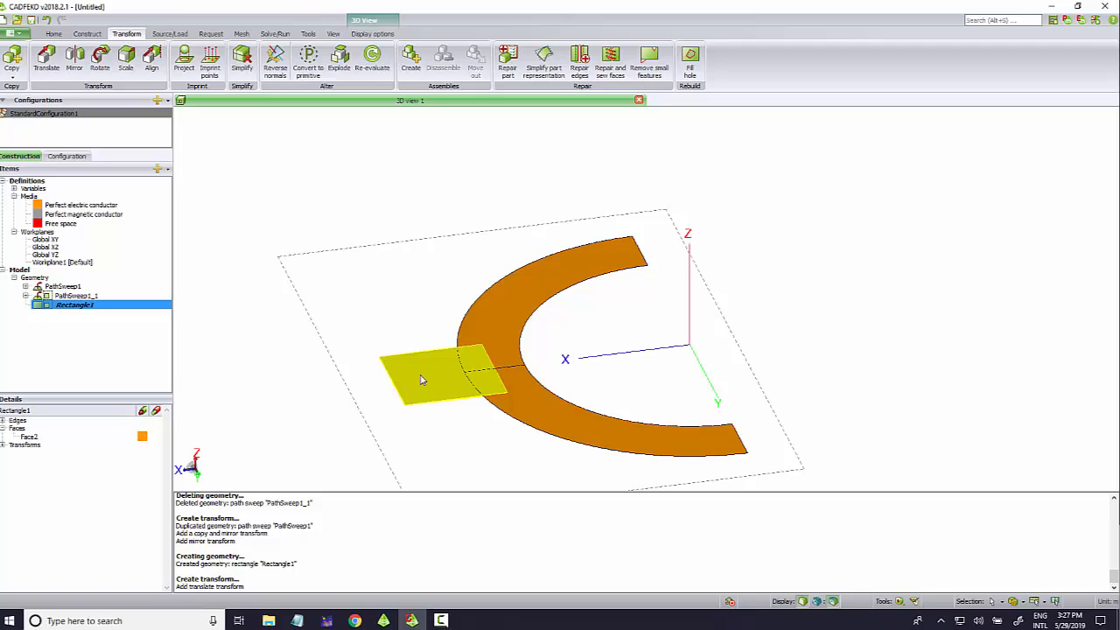
Step: Copy and translate the port rectangle from its outer edge midpoint (0.005, 0, 0) to the negative Y arc end at (-0.00954, 0, 0.00954)
click(14, 68)
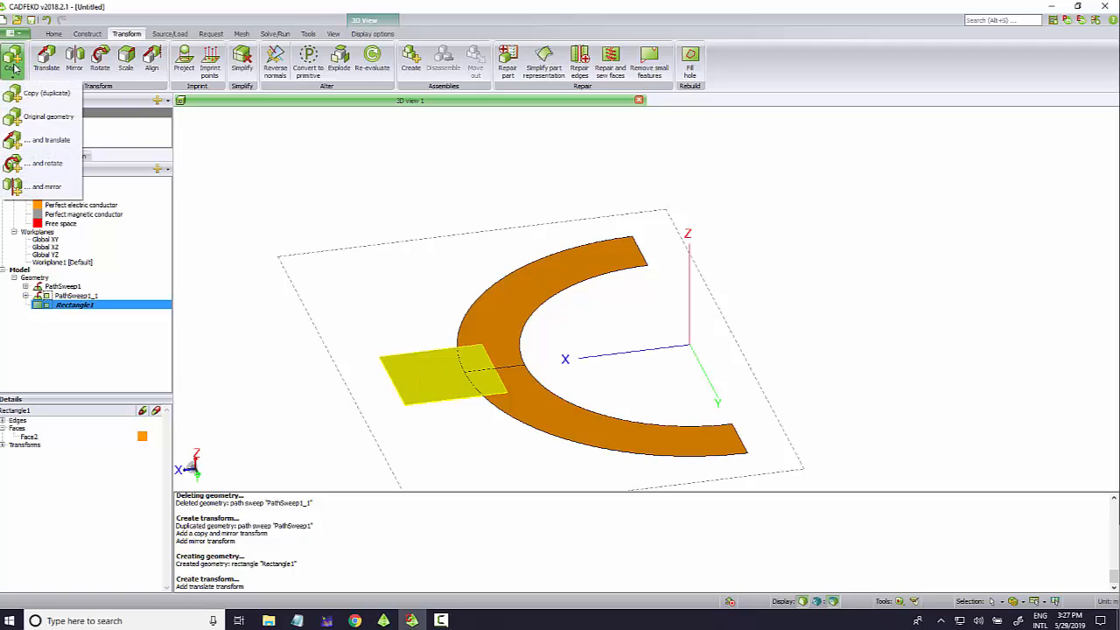
click(27, 145)
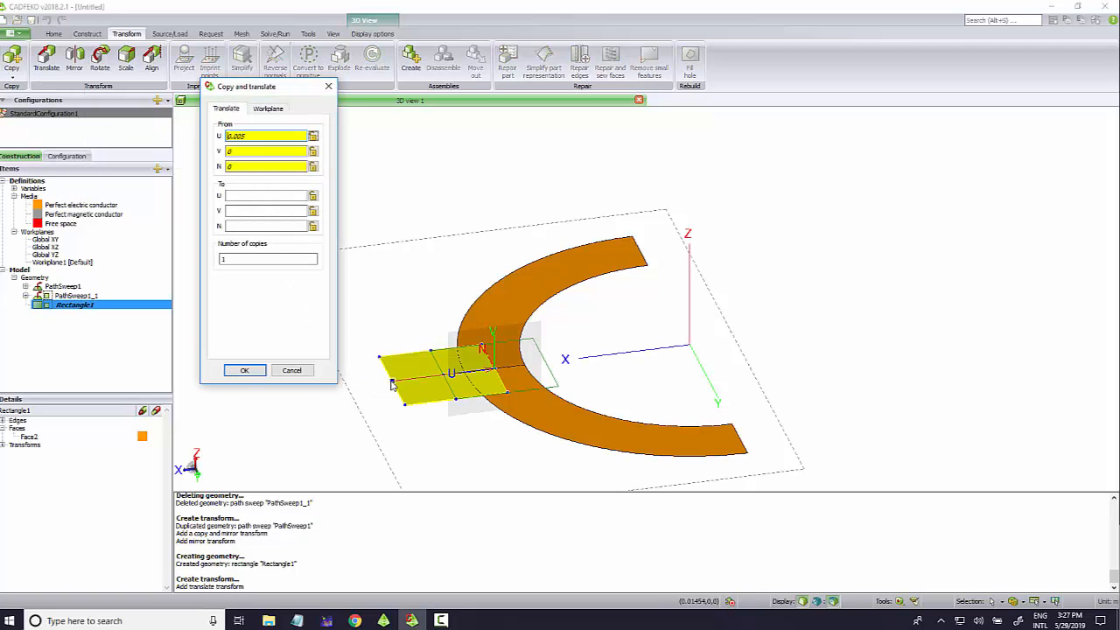
click(393, 385)
click(642, 256)
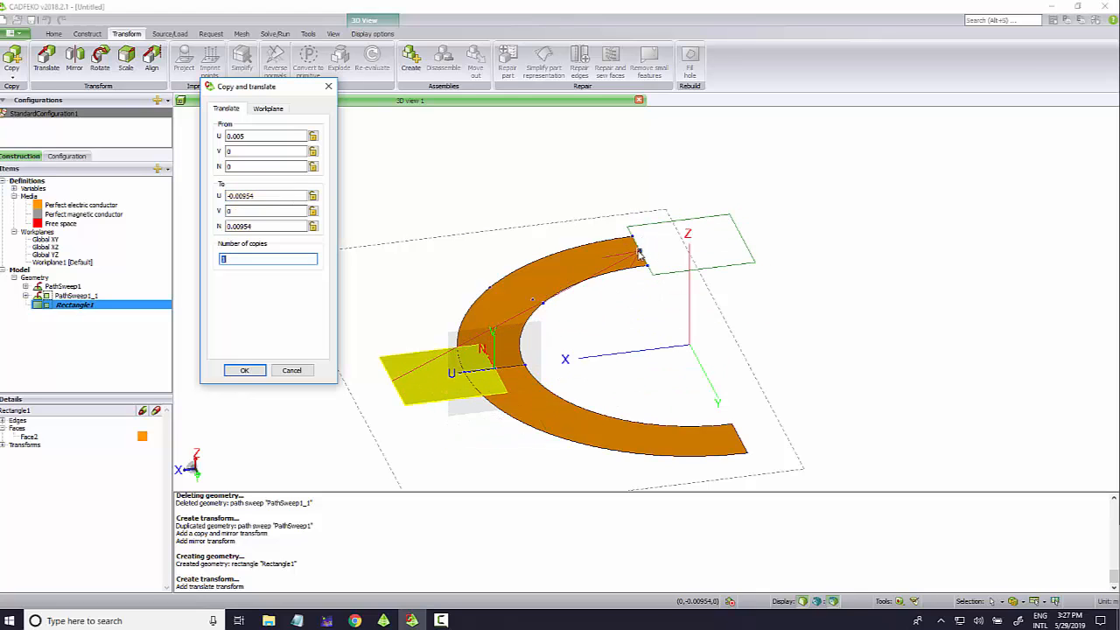
click(244, 370)
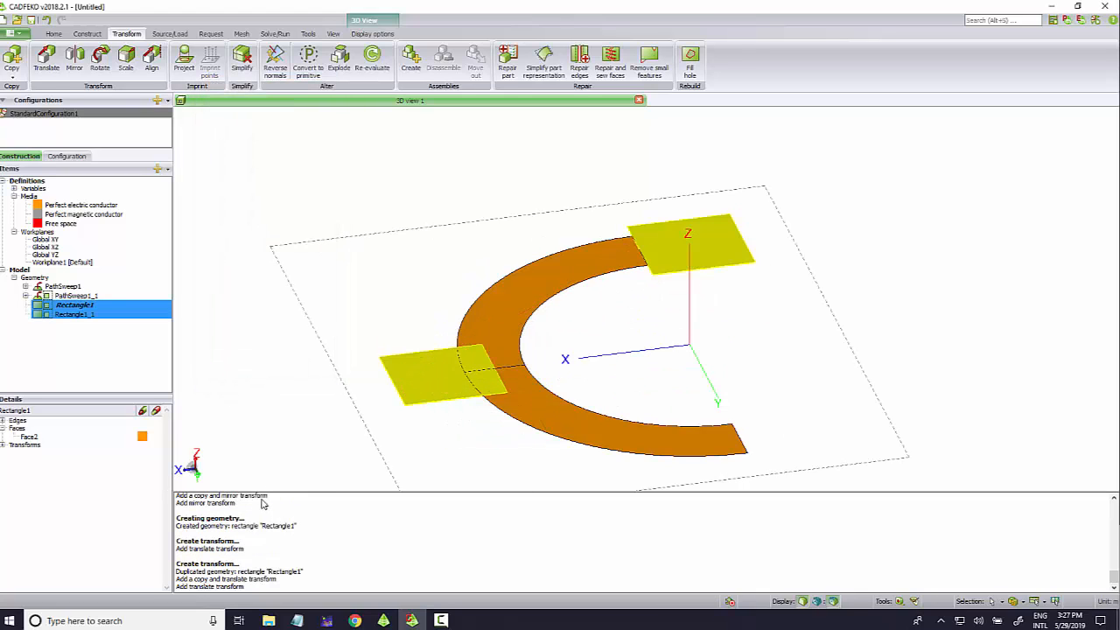
Step: Copy and translate the original port rectangle from (0.005, 0, 0) to the positive Y arc end at (-0.00954, 0, -0.00954)
click(427, 385)
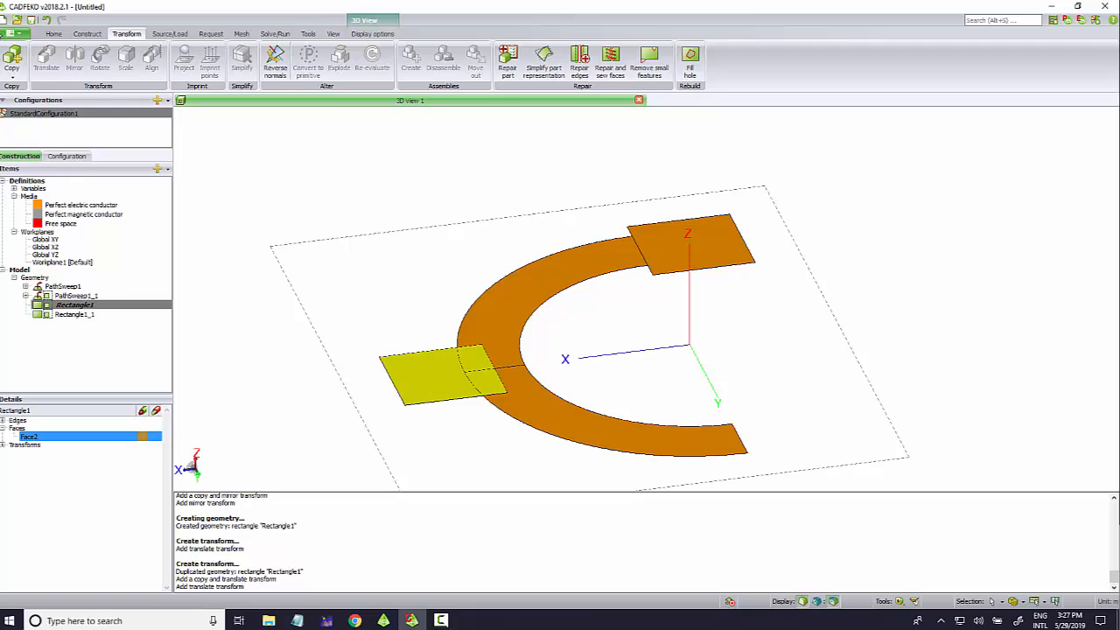
click(14, 65)
click(439, 394)
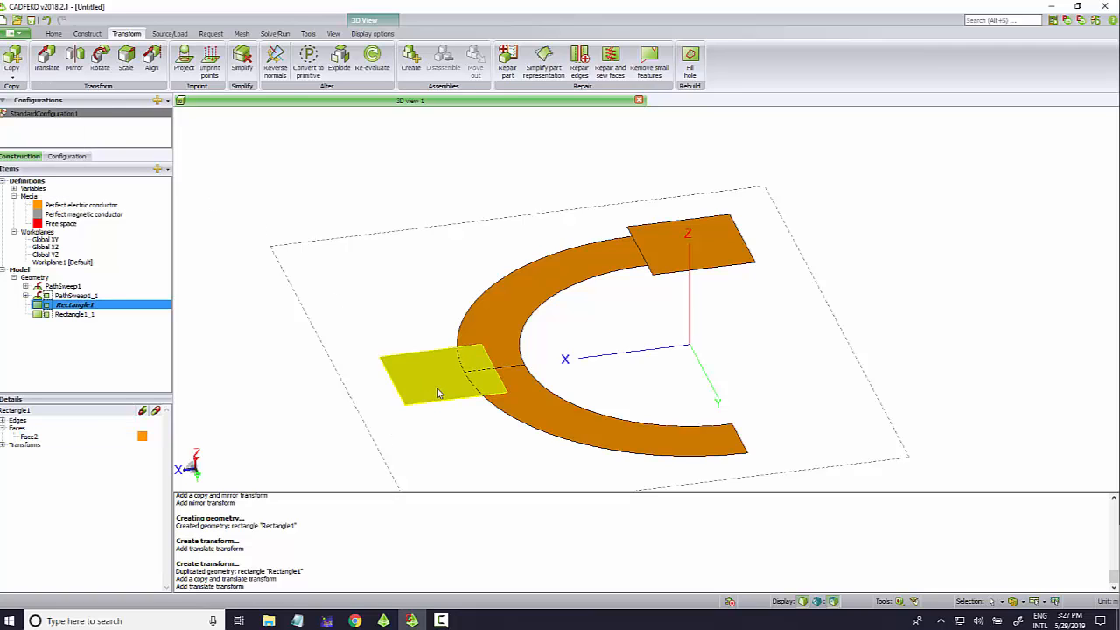
click(439, 394)
click(12, 63)
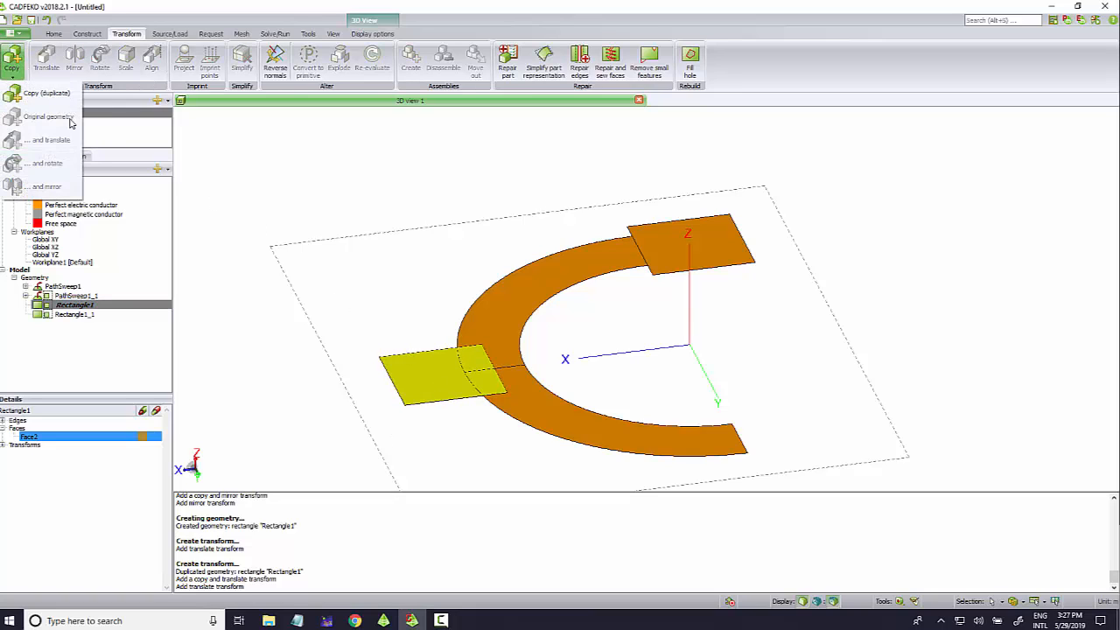
click(61, 305)
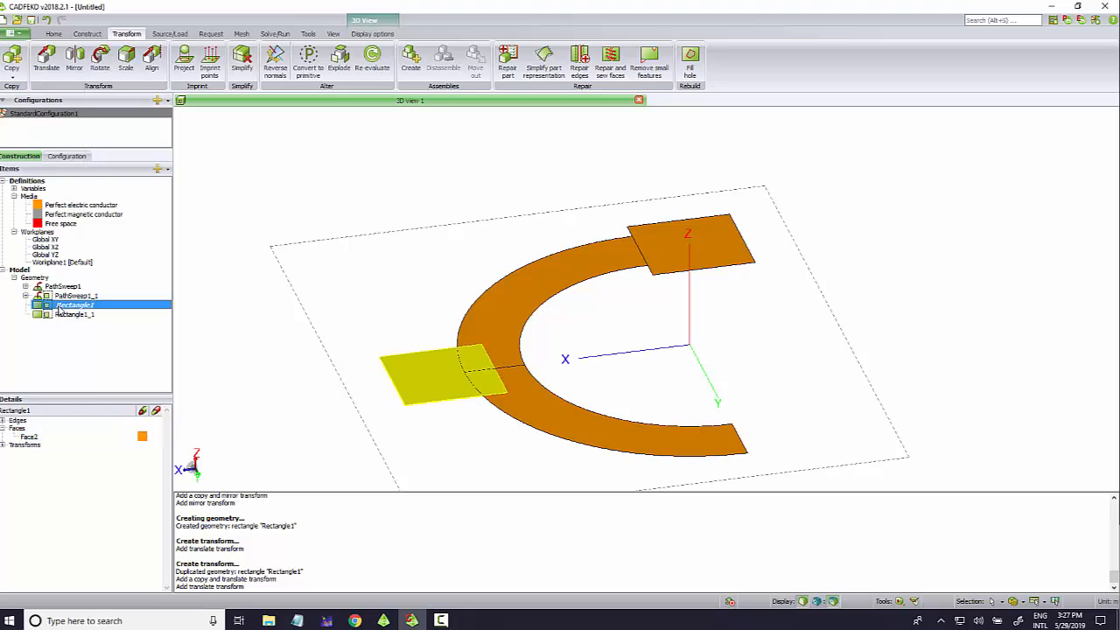
click(12, 63)
click(35, 142)
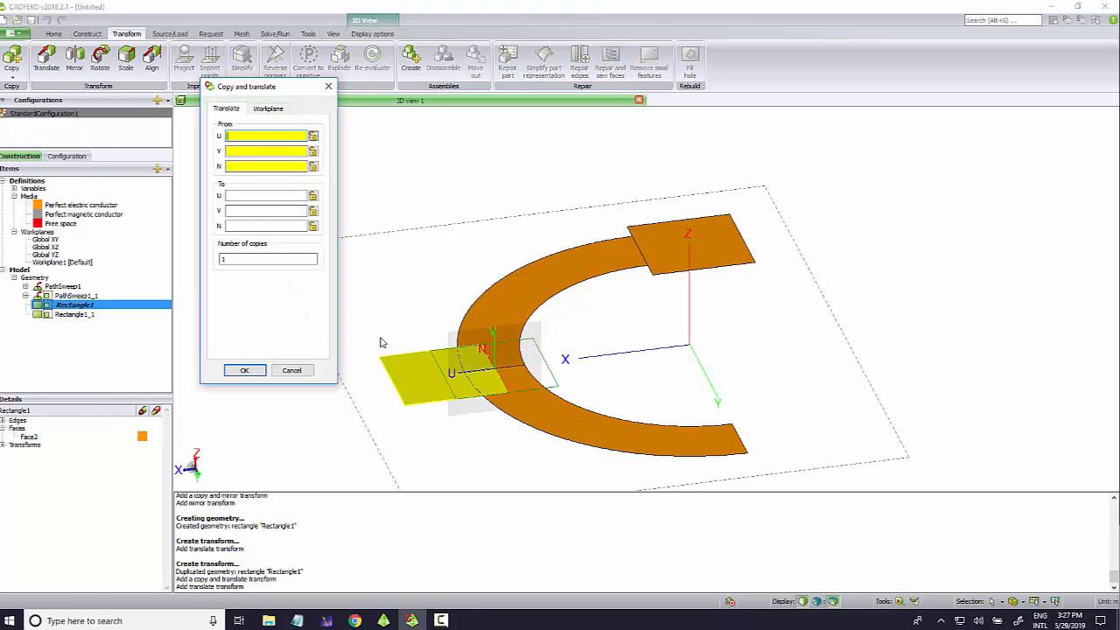
click(397, 384)
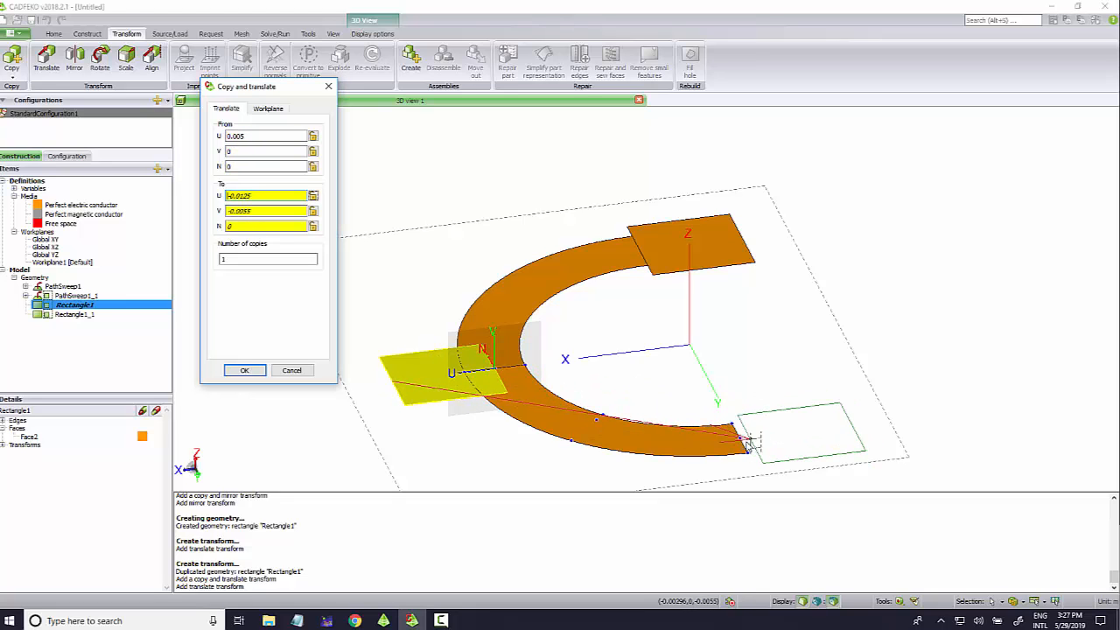
click(744, 445)
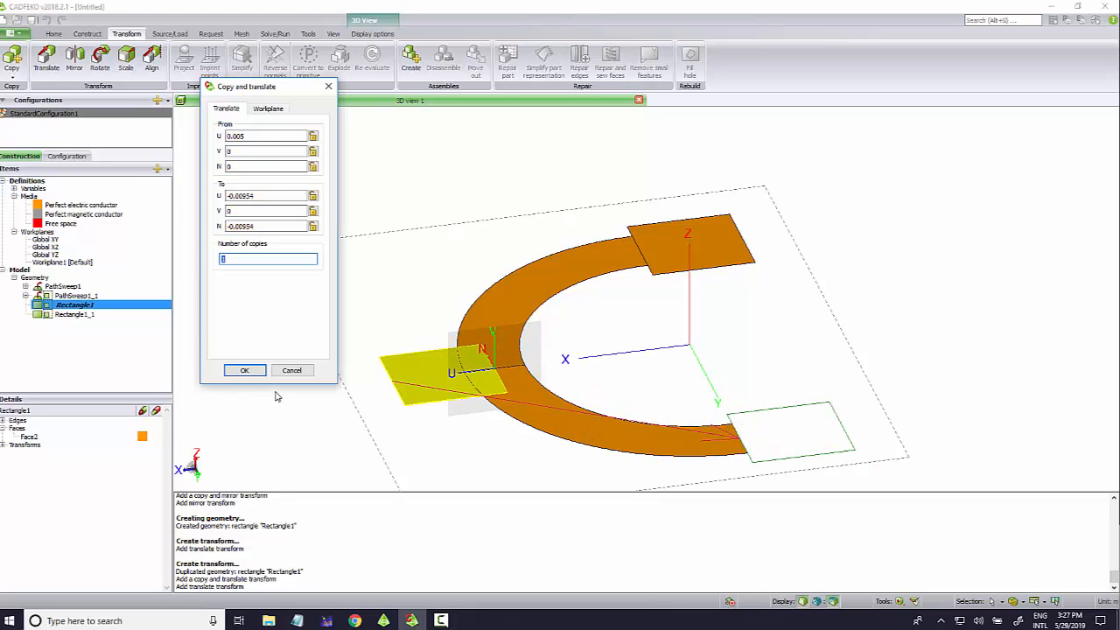
click(248, 374)
drag(647, 299, 788, 274)
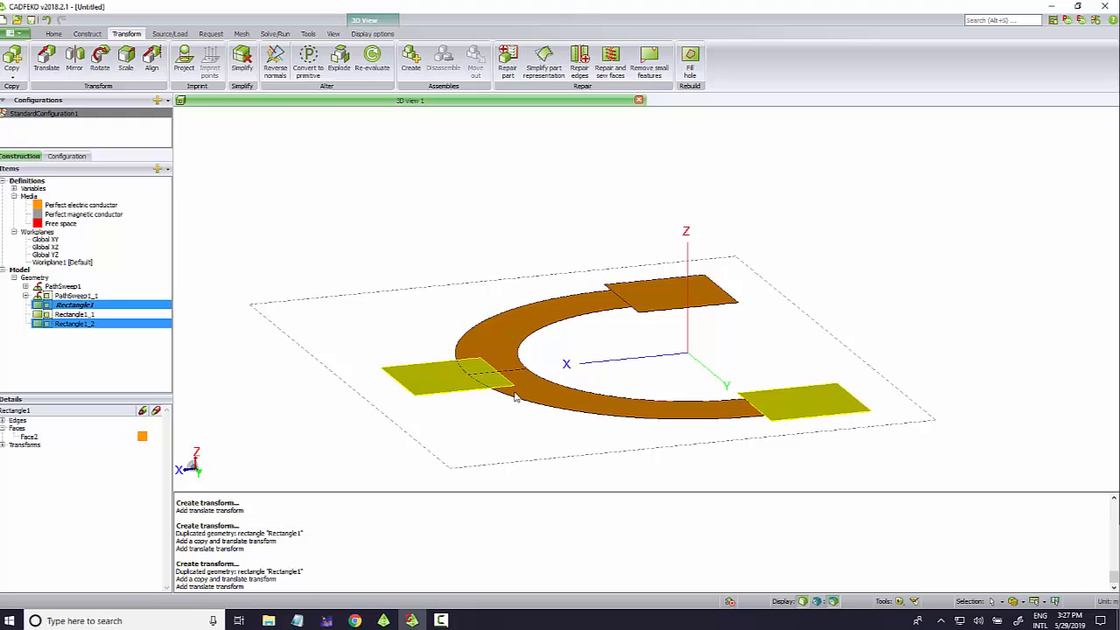
drag(498, 350, 479, 401)
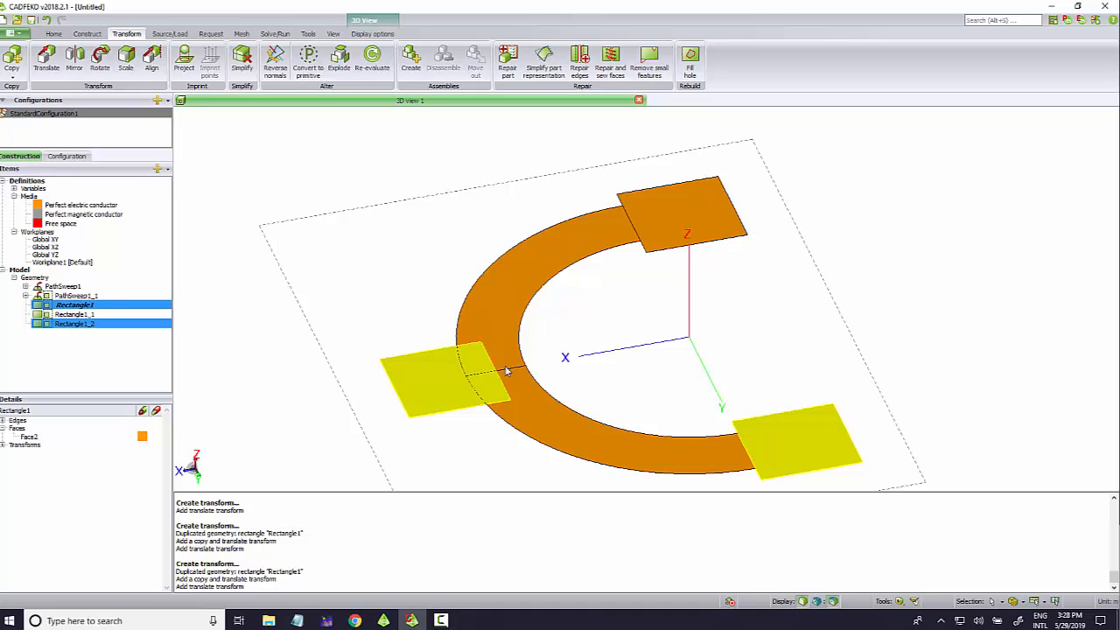
drag(547, 358, 587, 324)
click(256, 263)
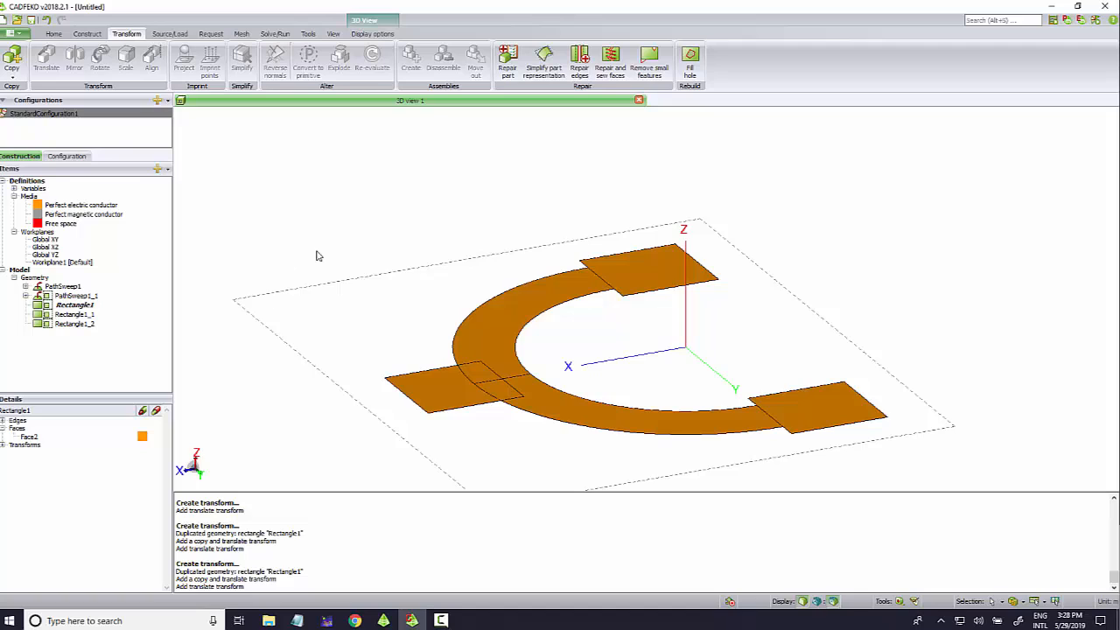
drag(317, 252, 328, 224)
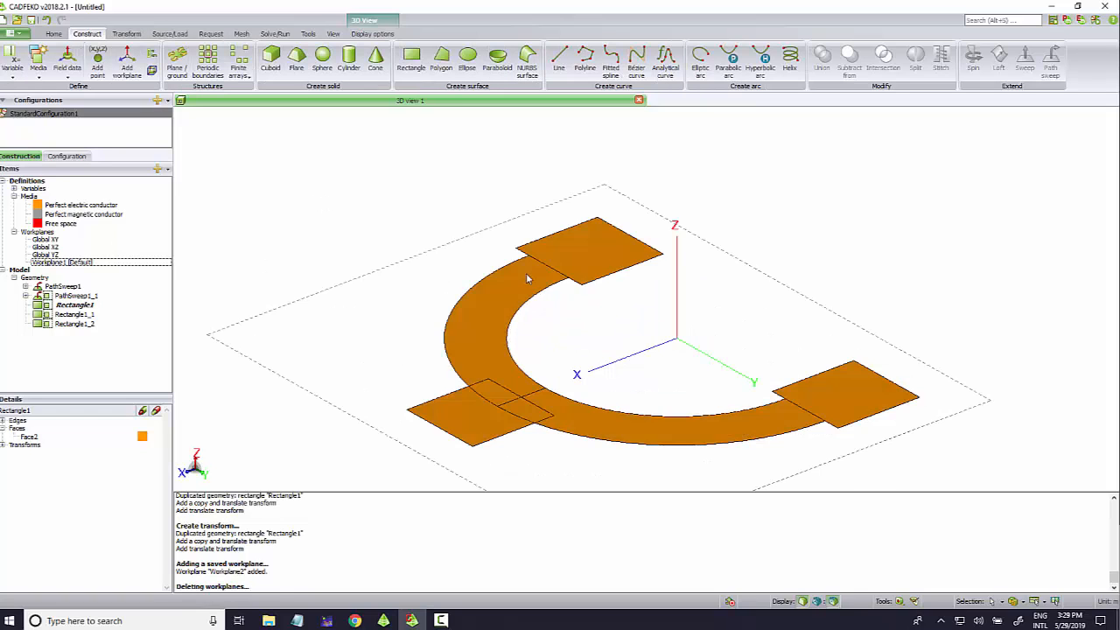
drag(528, 277, 575, 272)
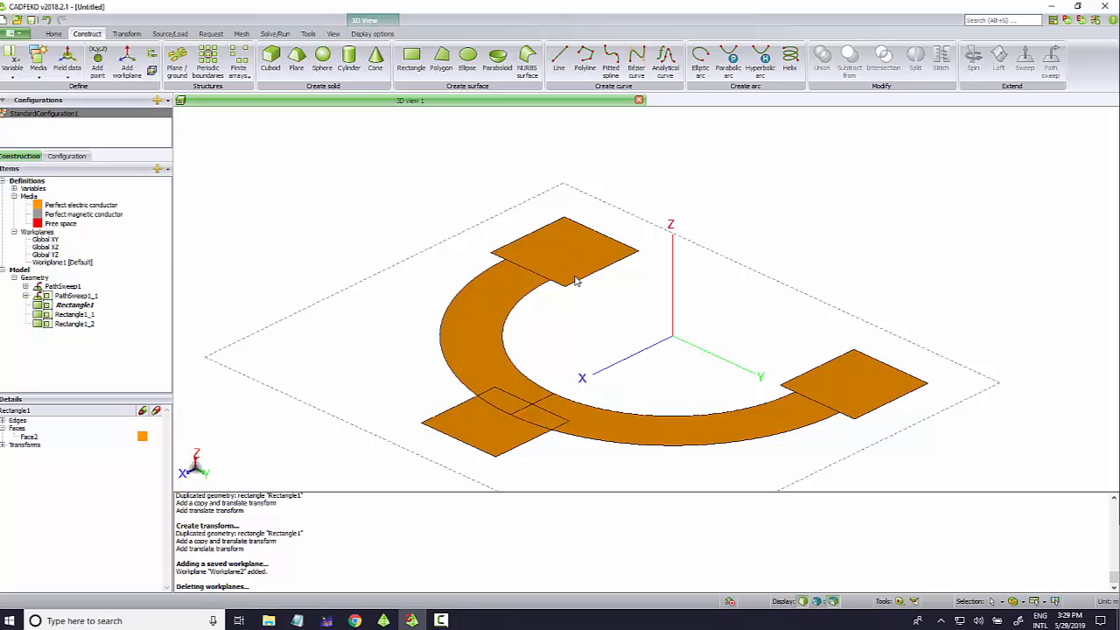
drag(575, 281, 531, 278)
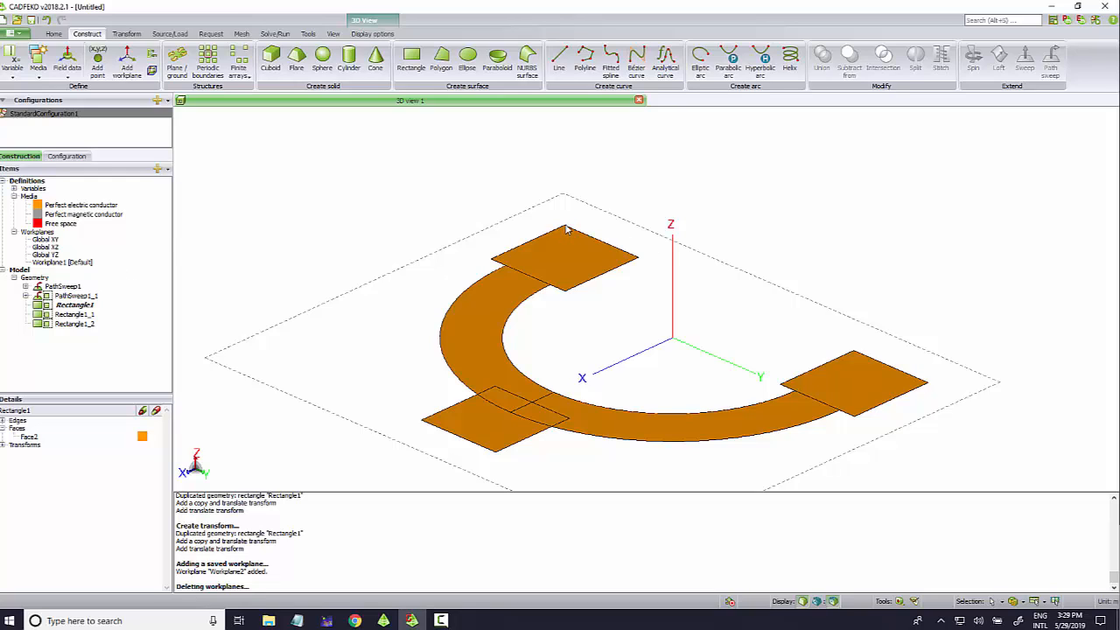
Step: Add a workplane at the outer corner (-0.005, -0.01199, 0) of the negative Y port rectangle and make it the default
right_click(35, 234)
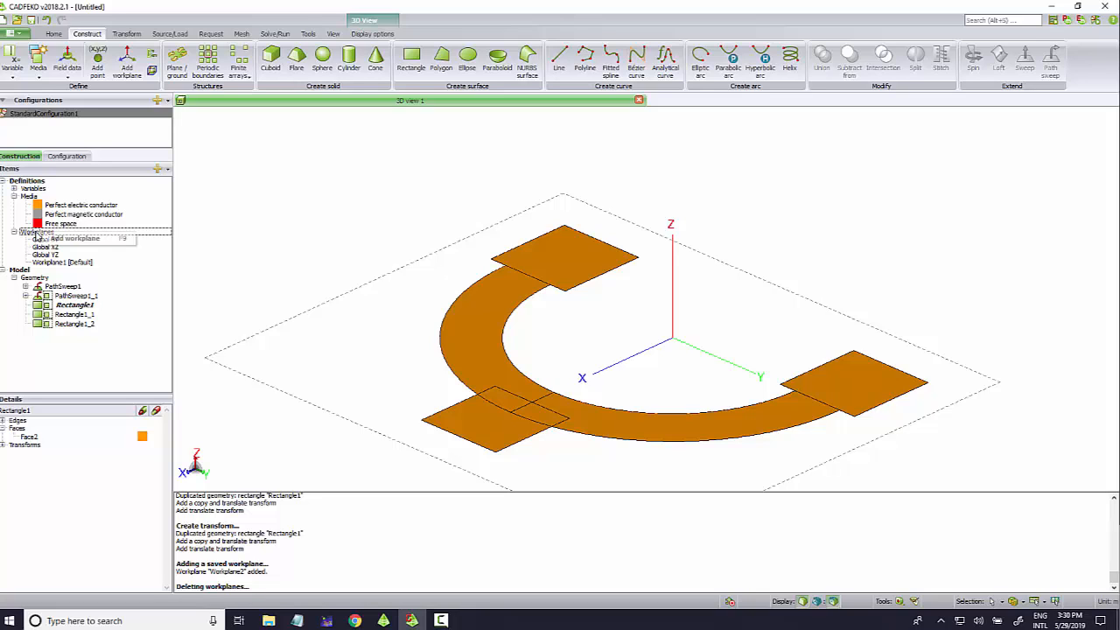
click(66, 238)
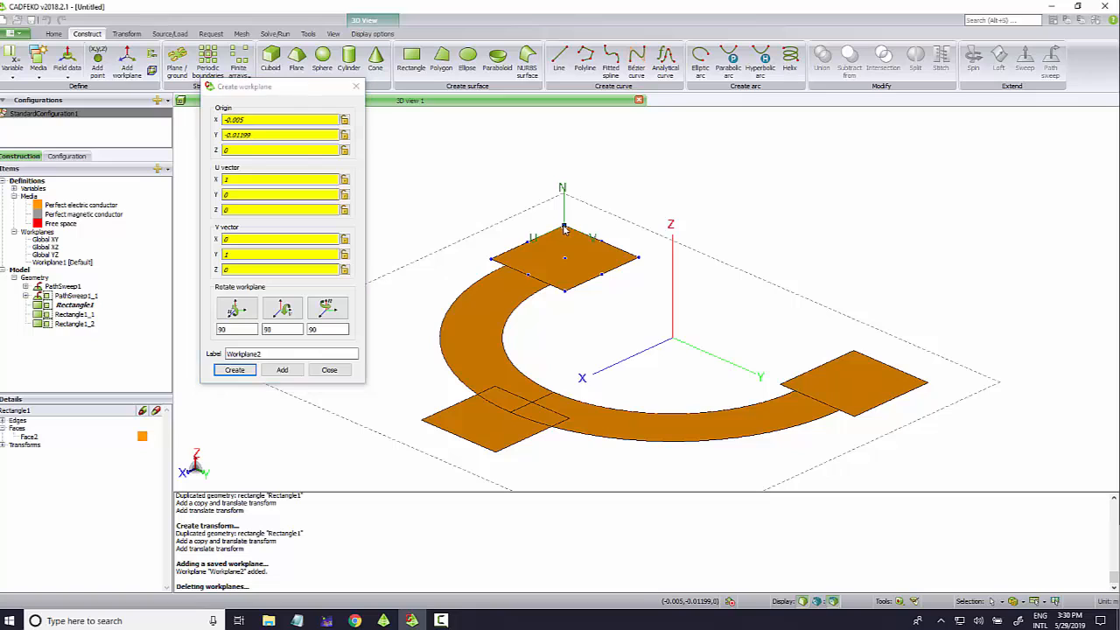
click(565, 229)
click(248, 370)
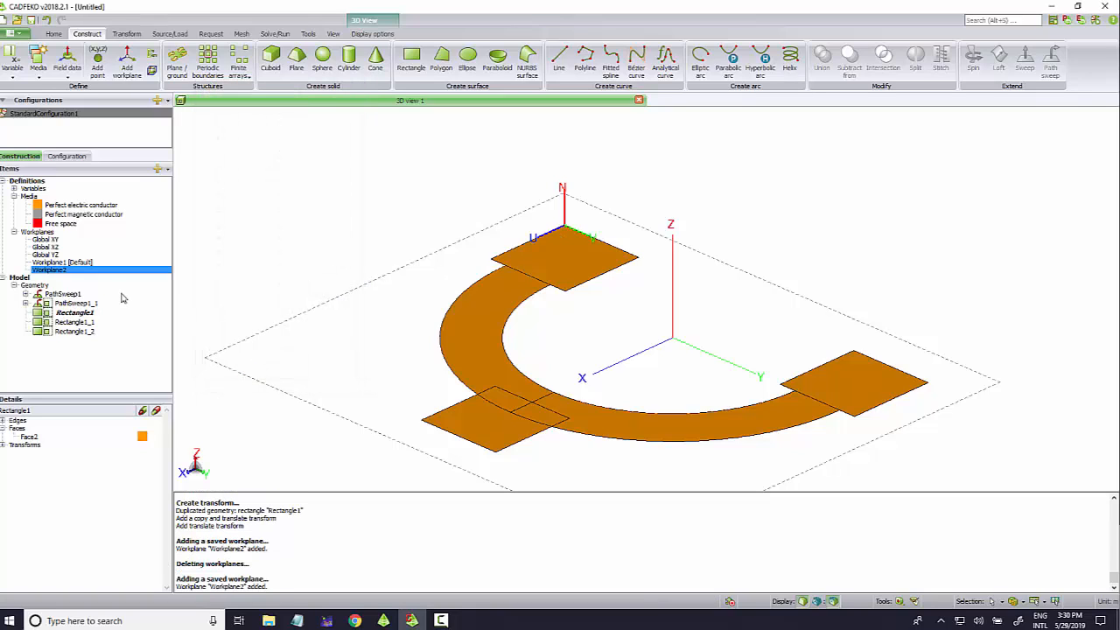
right_click(68, 274)
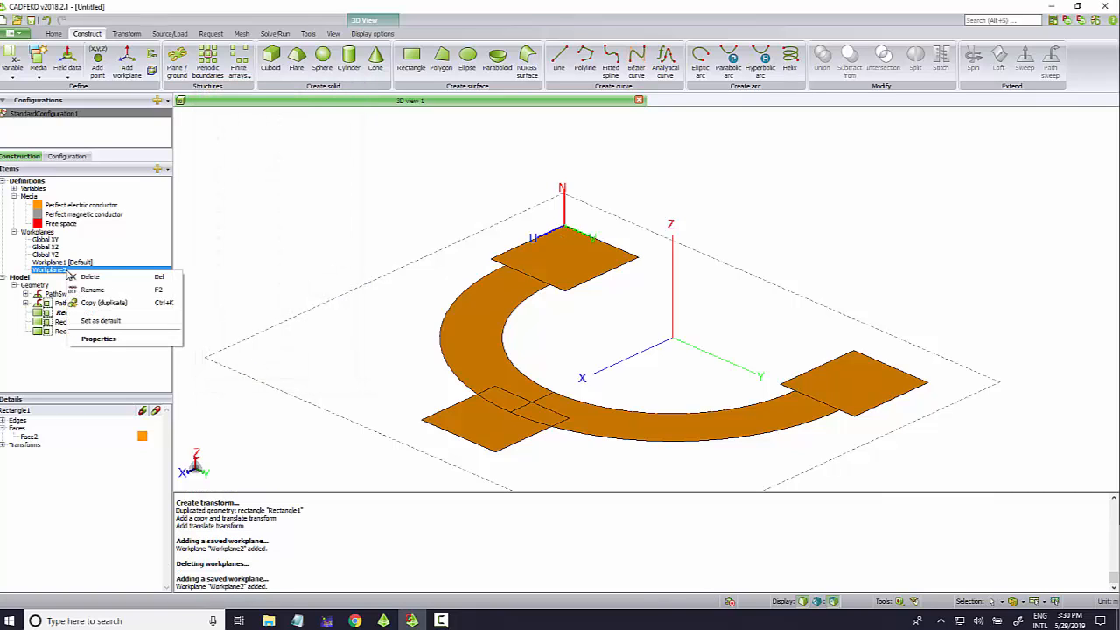
click(98, 321)
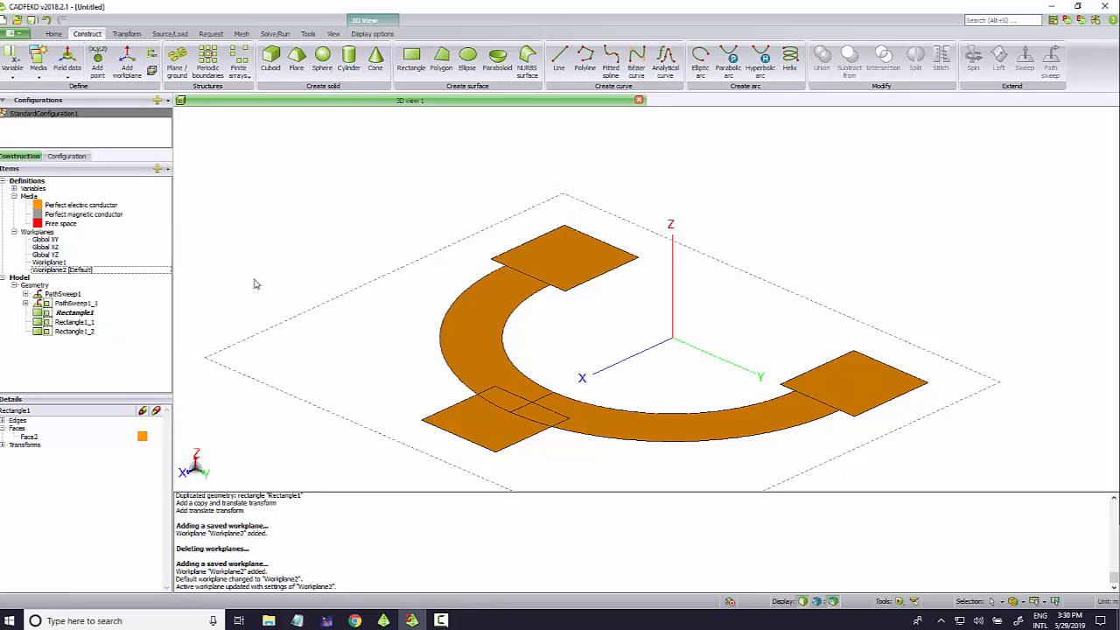
click(77, 273)
Step: Create a rectangle enclosing the divider, with base corner (0, 0, 0), width 0.01954 and depth 0.02398, snapping its dimensions to the port rectangles' corners
drag(321, 271, 464, 267)
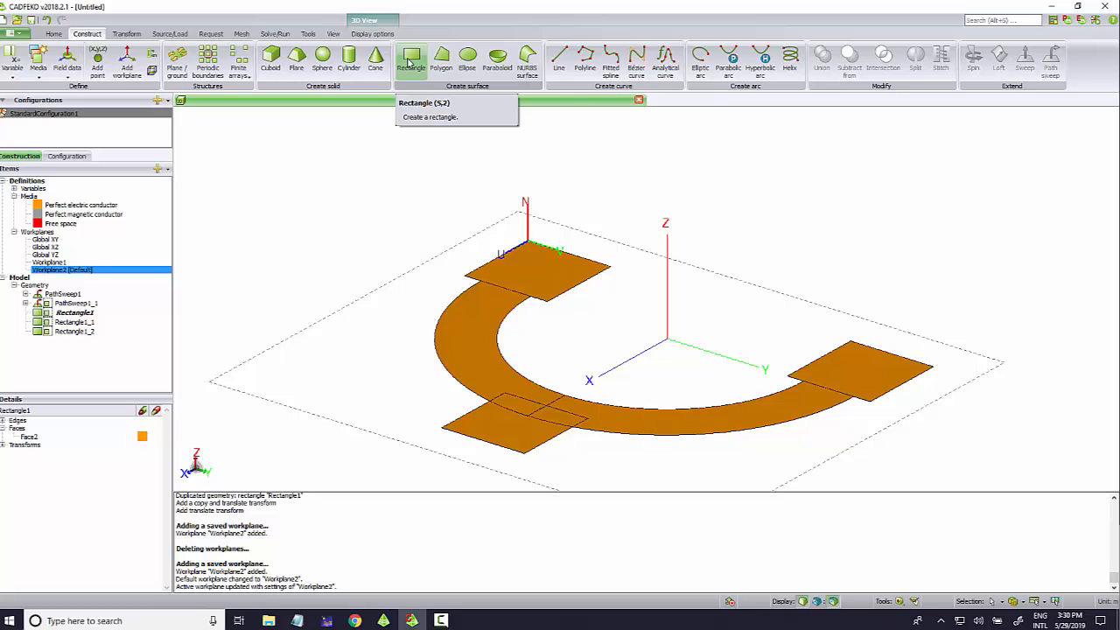
click(409, 60)
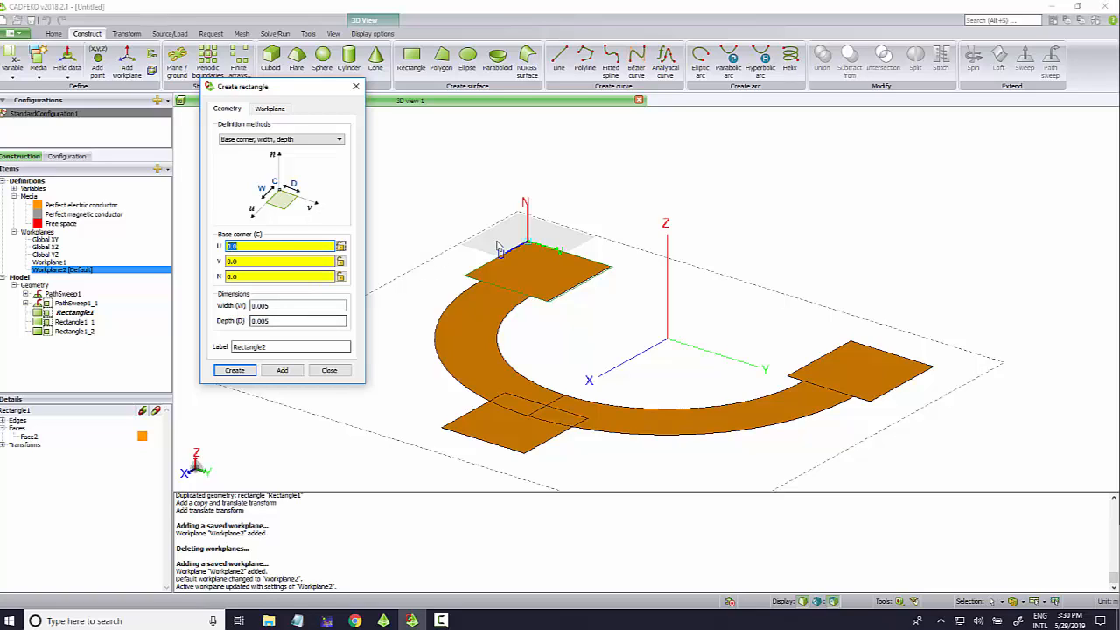
click(544, 249)
double_click(242, 249)
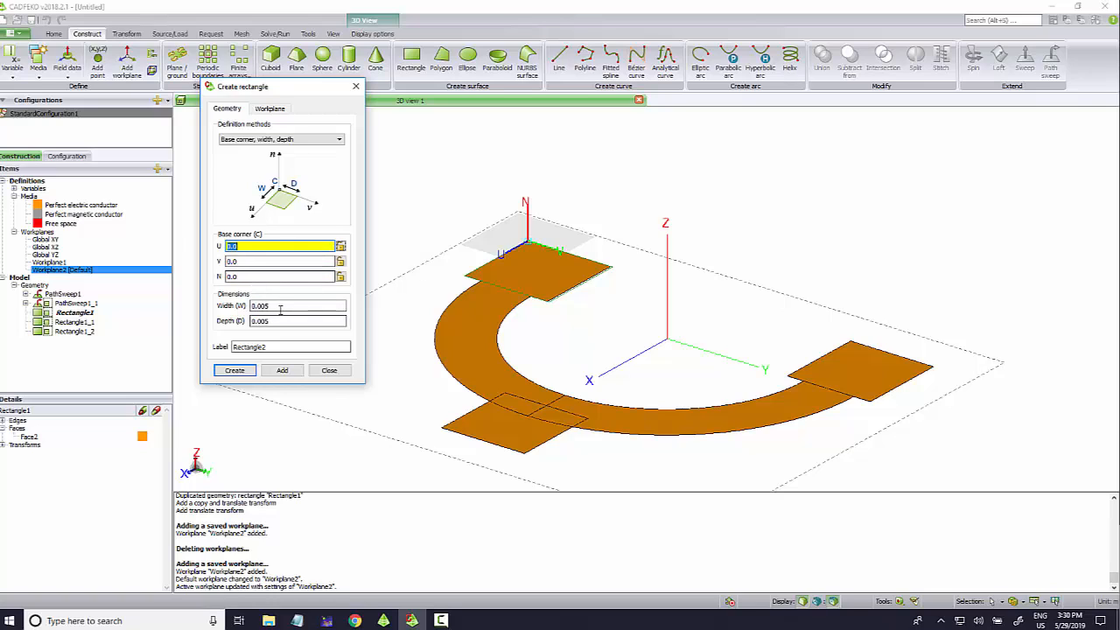
double_click(278, 305)
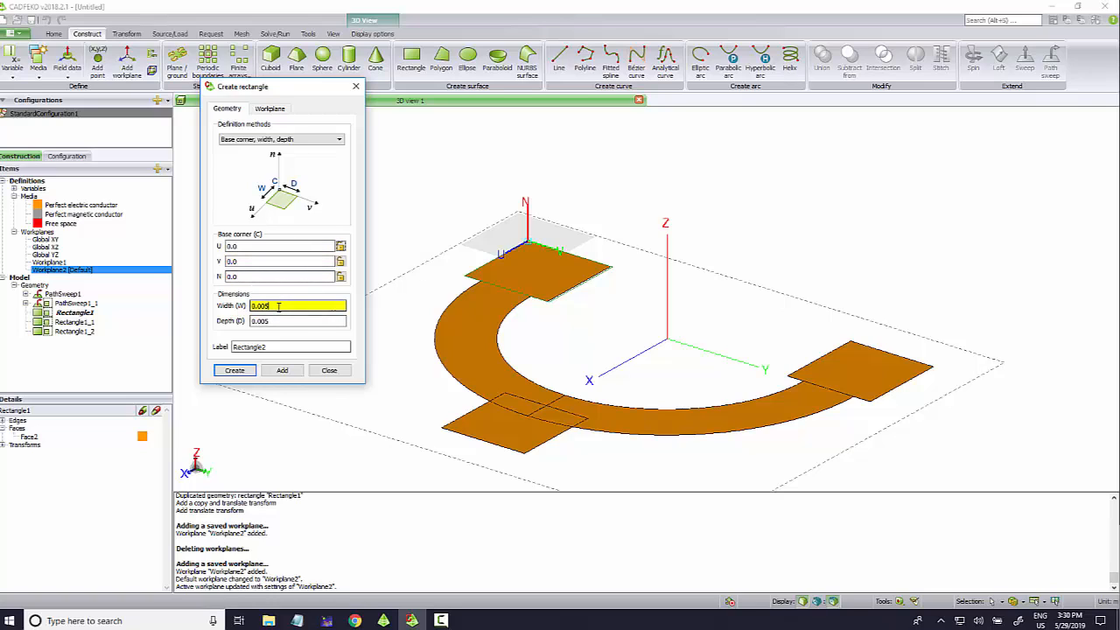
ctrl+shift+click(530, 244)
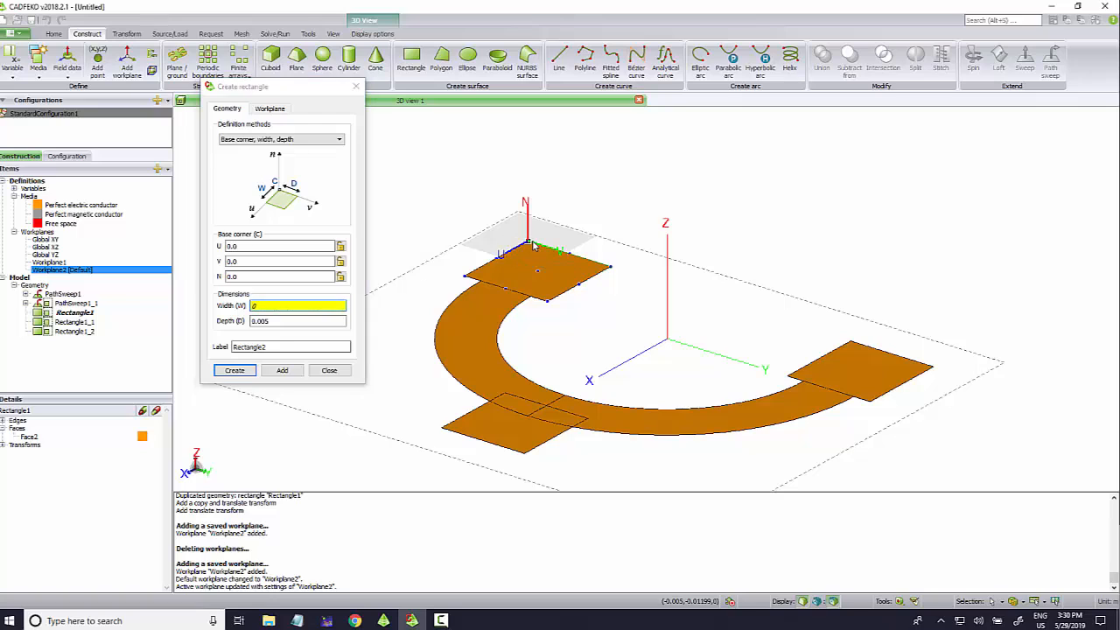
ctrl+shift+click(525, 453)
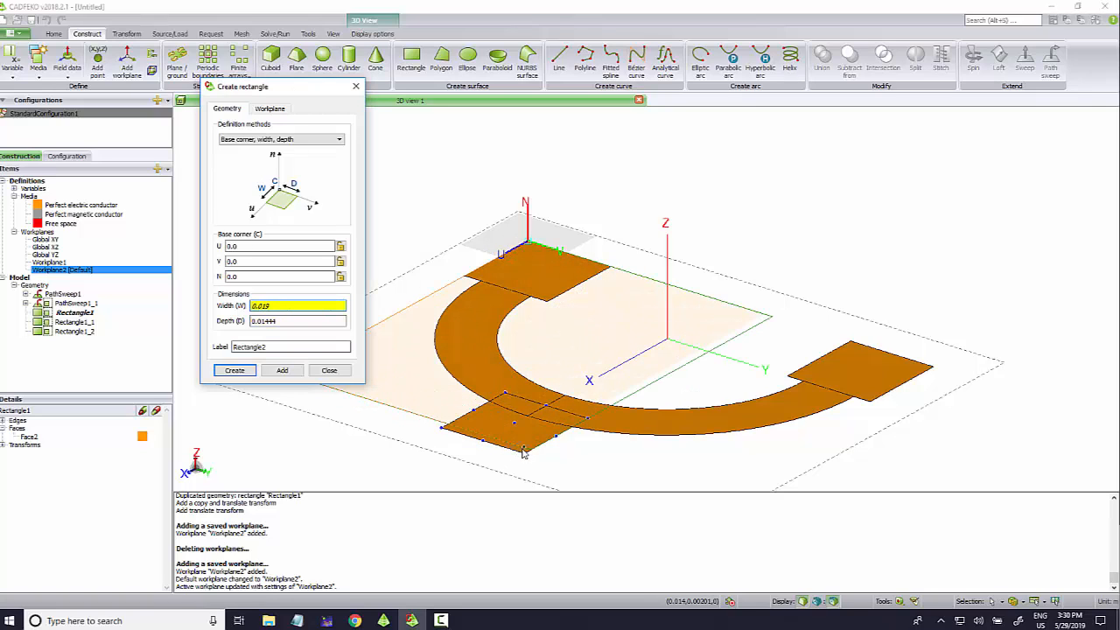
ctrl+shift+click(525, 453)
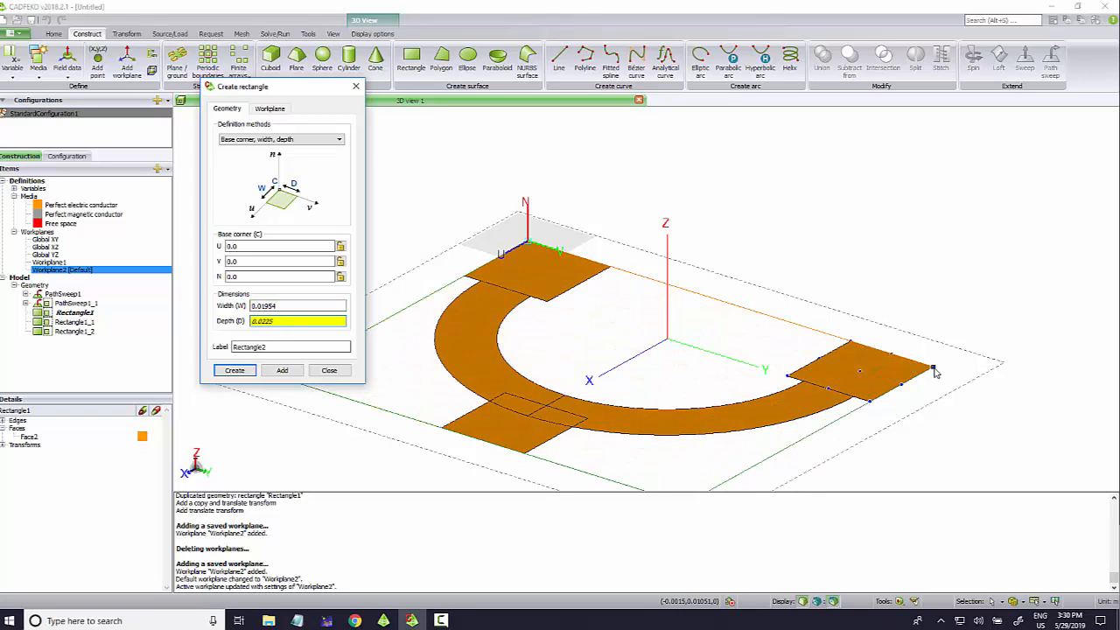
ctrl+shift+click(934, 372)
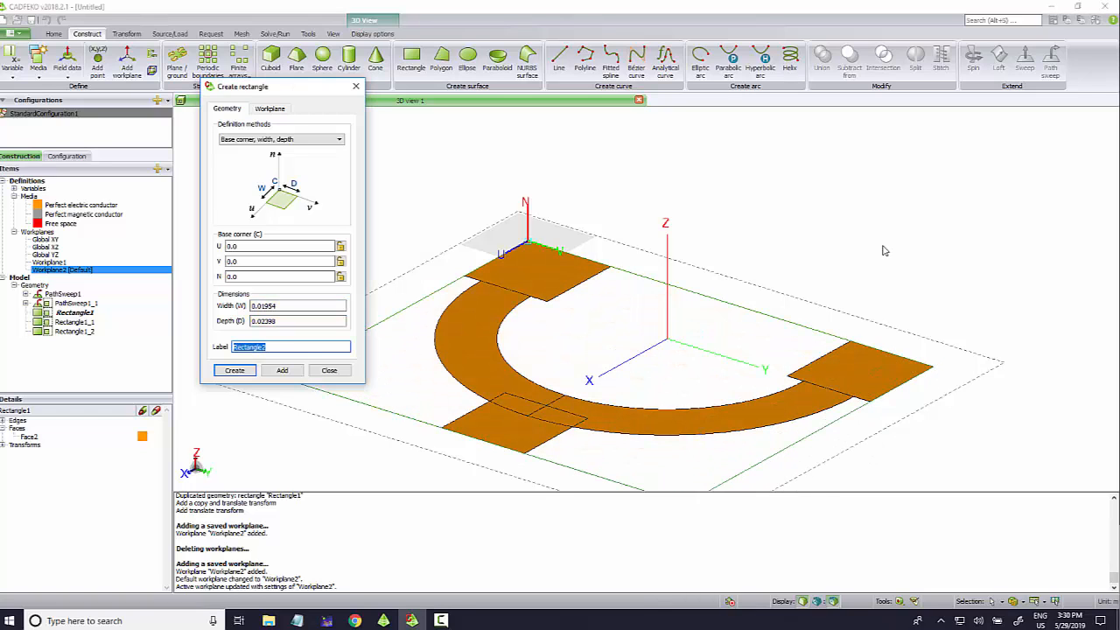
drag(885, 252, 963, 249)
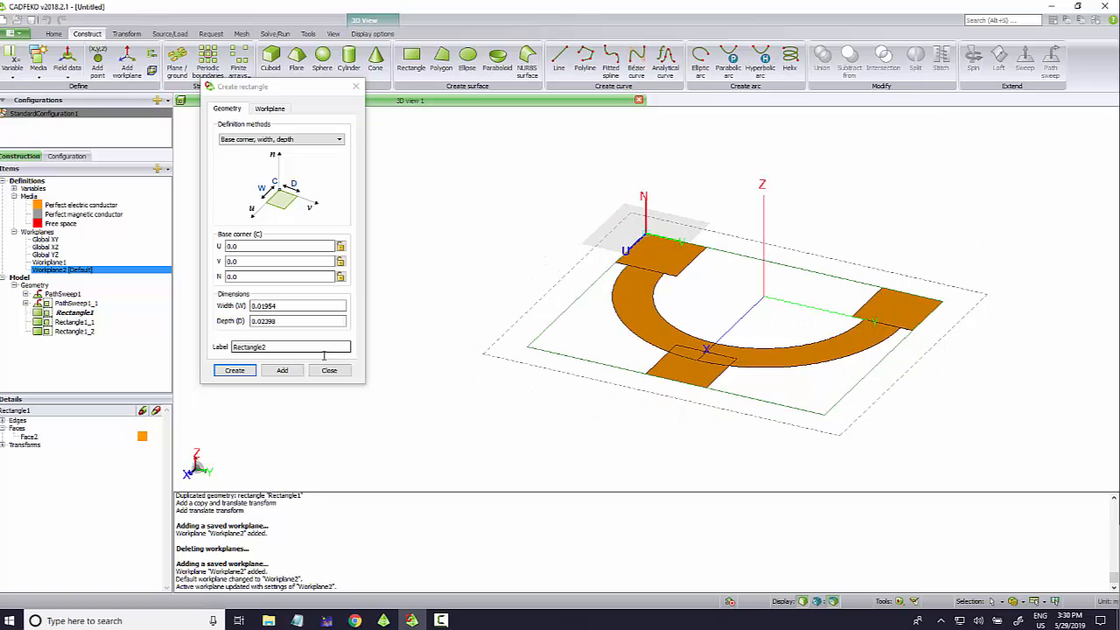
click(234, 370)
Step: Translate the enclosing rectangle from (0, 0, 0) to (0, 0, -1e-3), below the trace plane
mouse_move(345, 411)
mouse_down()
mouse_move(445, 429)
mouse_move(283, 370)
mouse_move(302, 417)
mouse_move(433, 292)
mouse_move(691, 376)
mouse_move(704, 423)
mouse_move(572, 429)
mouse_move(430, 240)
mouse_move(492, 303)
mouse_move(728, 363)
mouse_up()
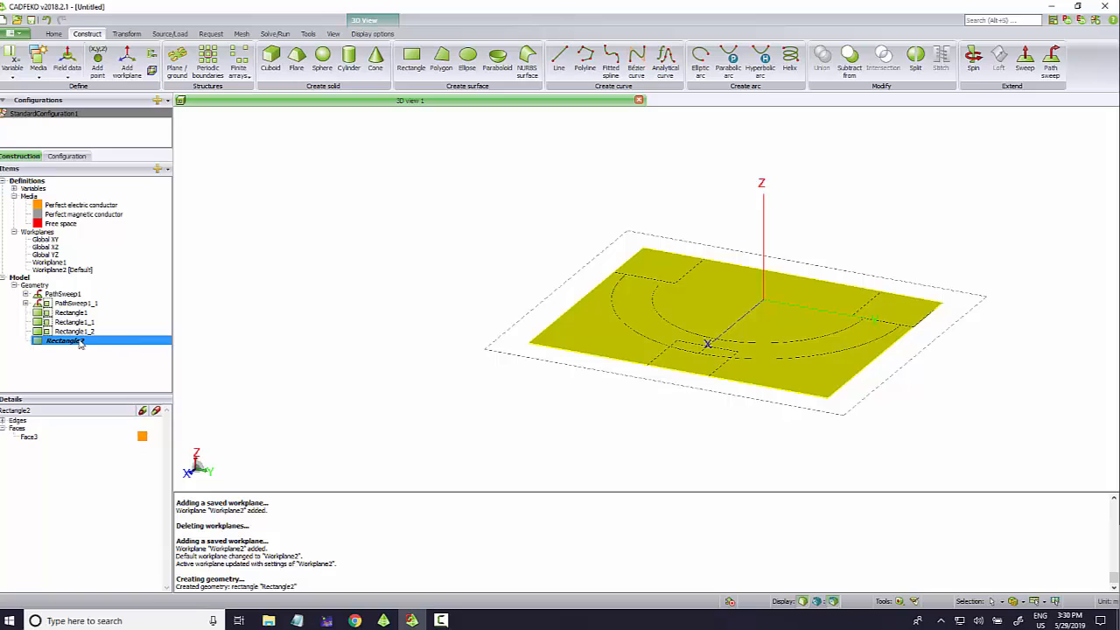
click(128, 33)
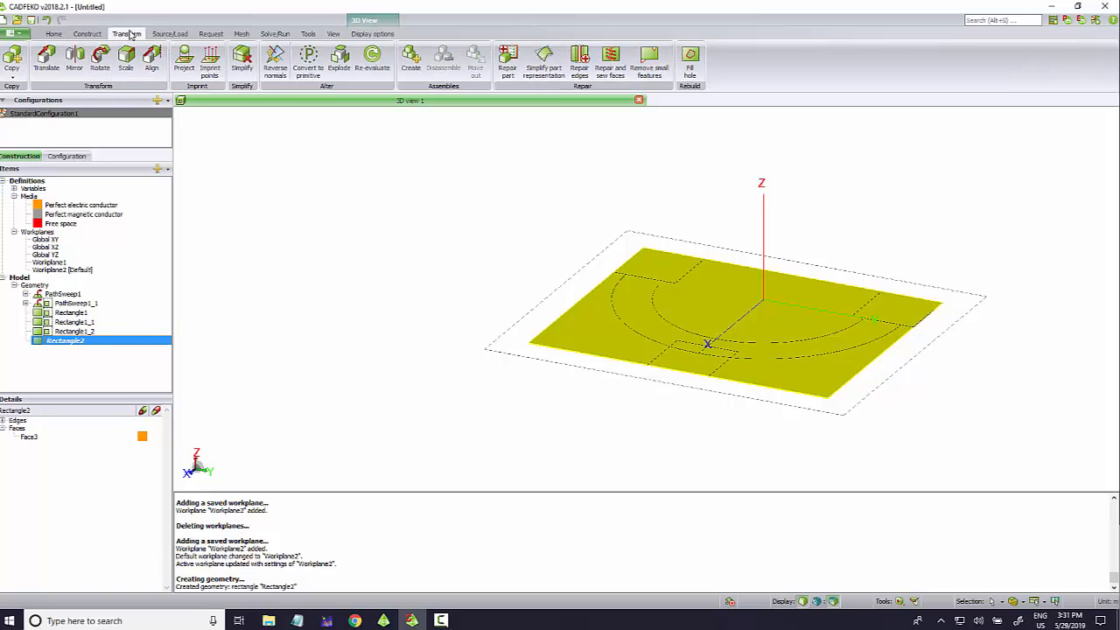
click(53, 62)
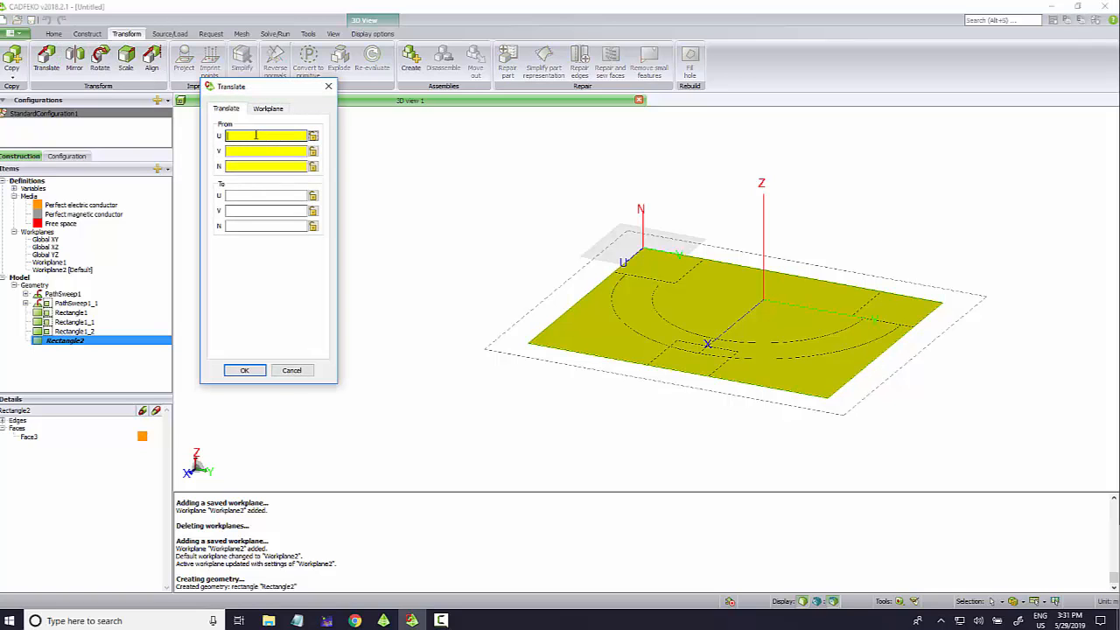
text(0)
key(Tab)
text(0)
key(Tab)
text(0)
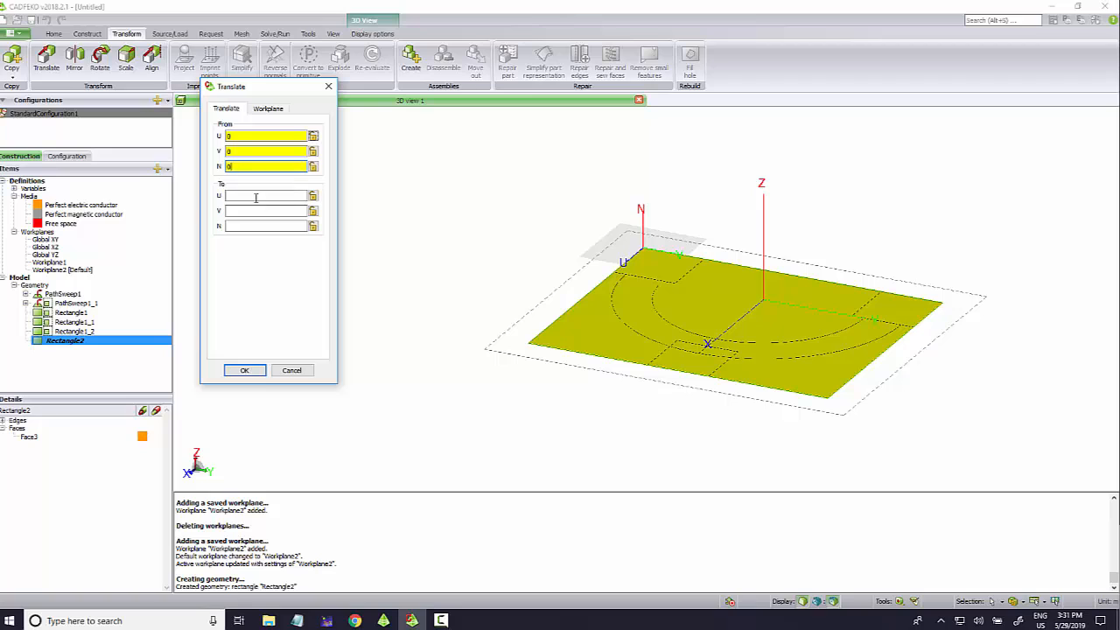
key(Tab)
text(0)
key(Tab)
text(0)
key(Tab)
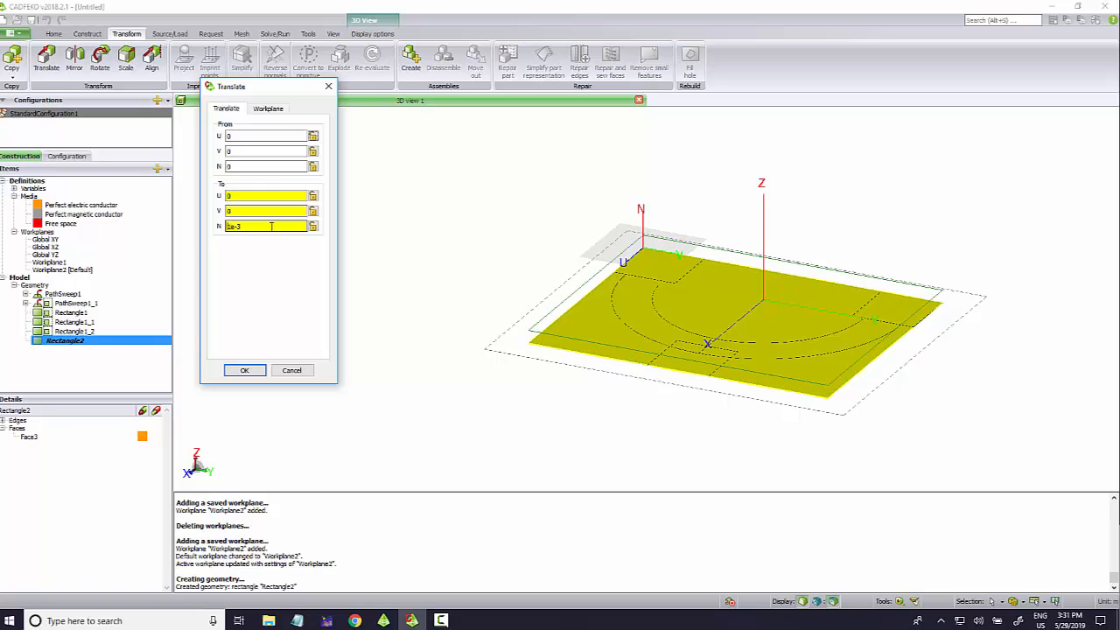
click(244, 370)
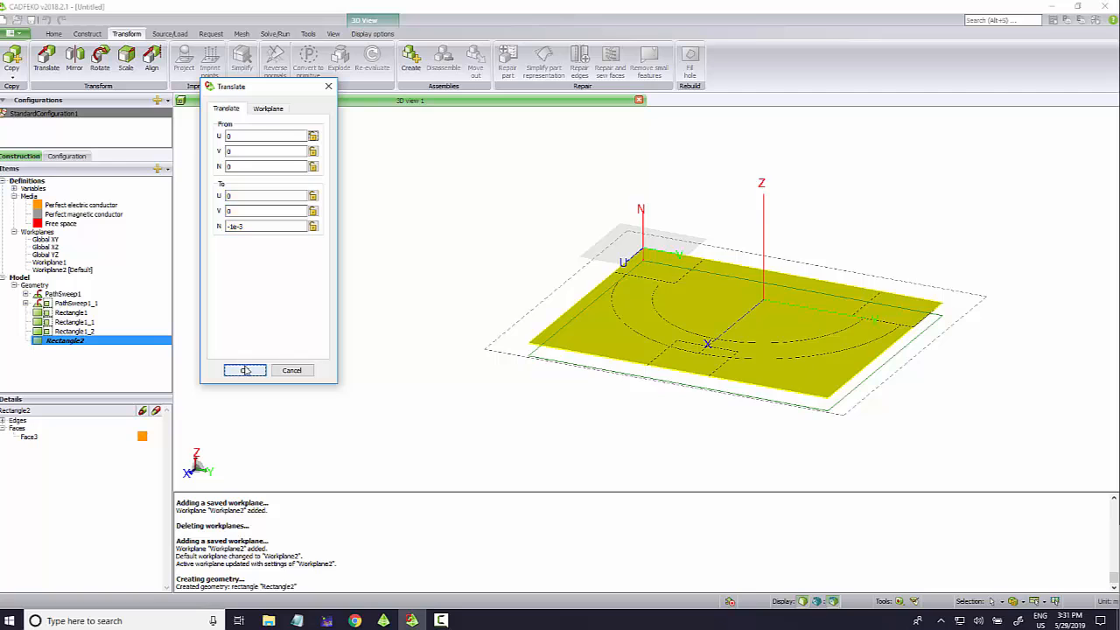
drag(658, 329, 733, 325)
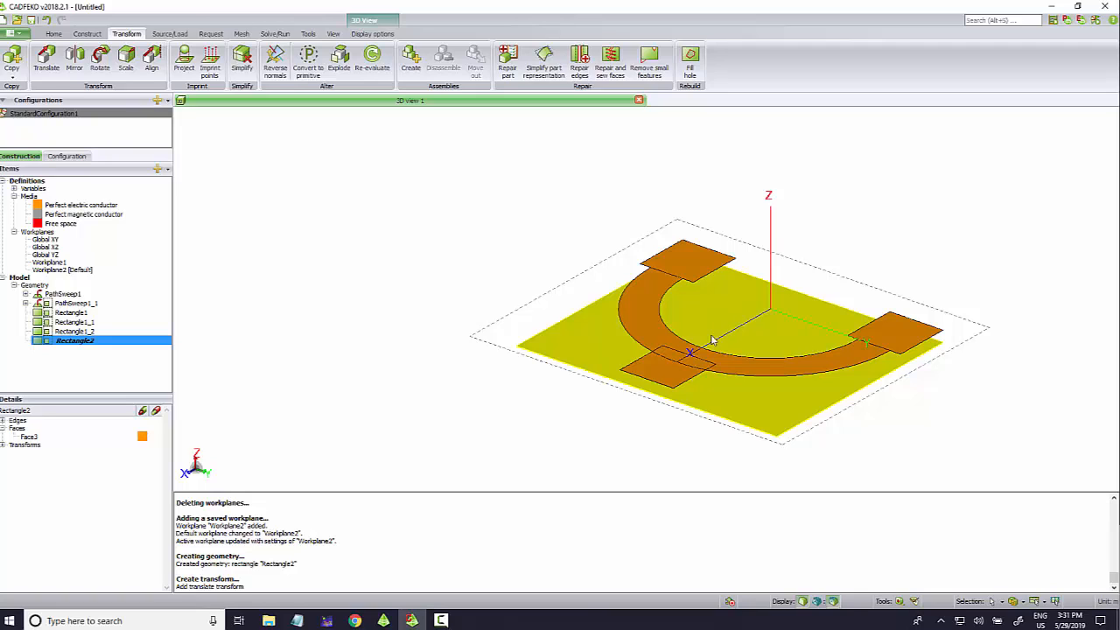
click(179, 35)
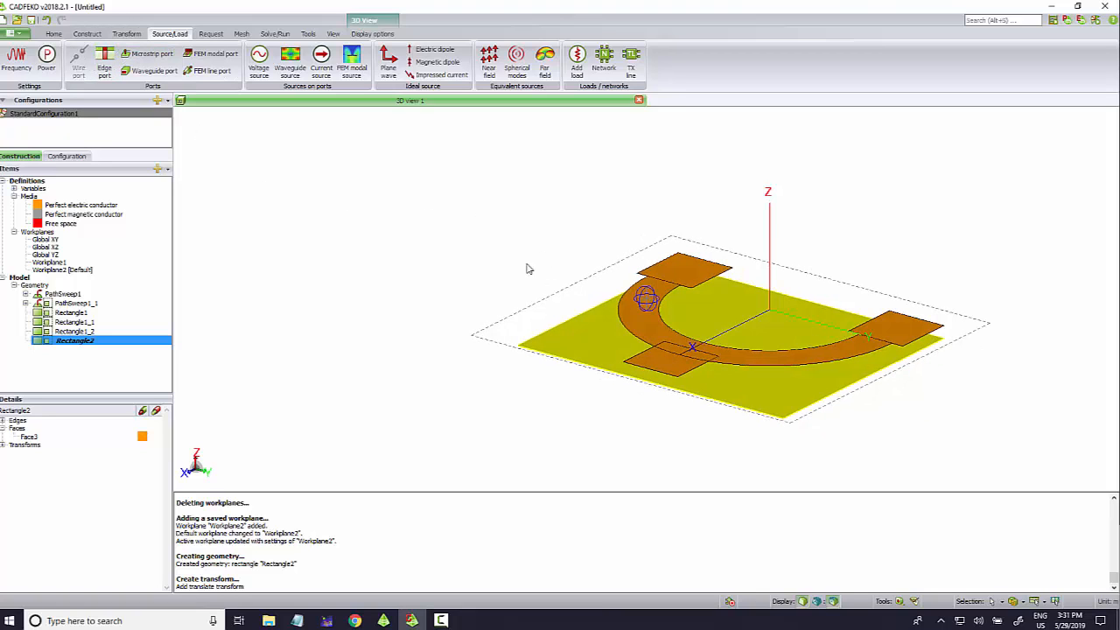
click(65, 294)
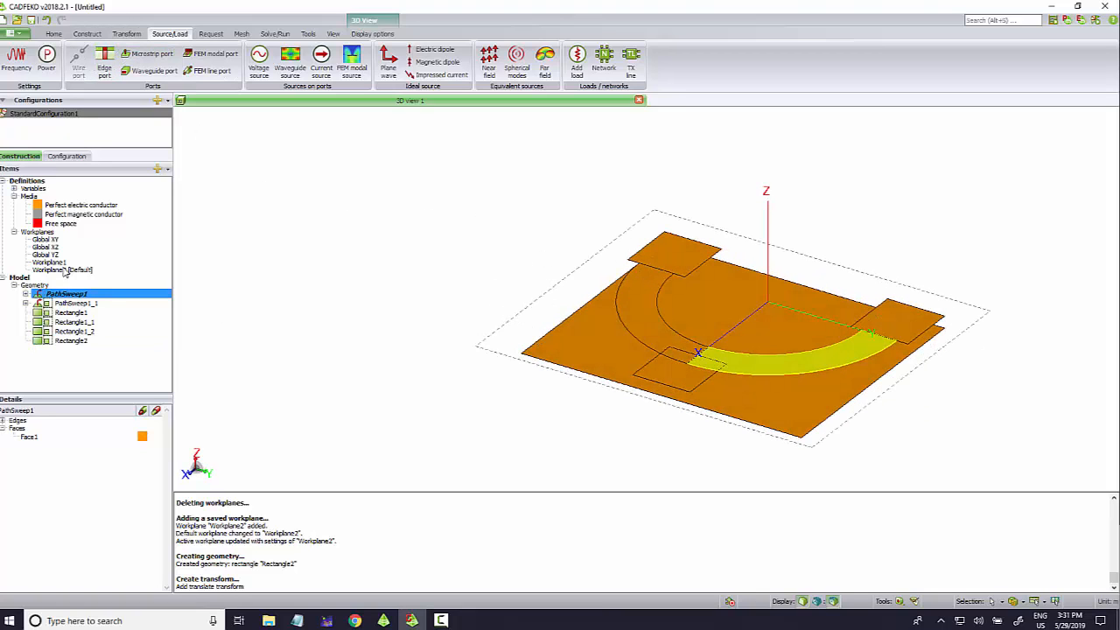
click(28, 285)
click(126, 33)
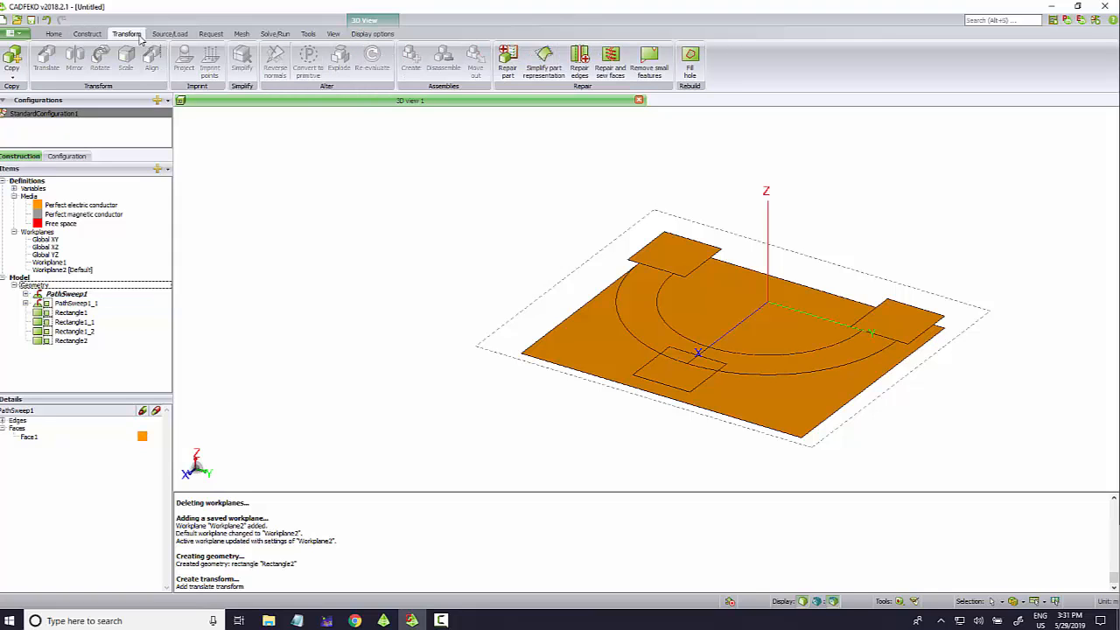
Step: Create a vertical line from the input port rectangle's outer edge midpoint (0.01954, 0.01199, 0) down to (0.01954, 0.01199, -0.001)
click(87, 33)
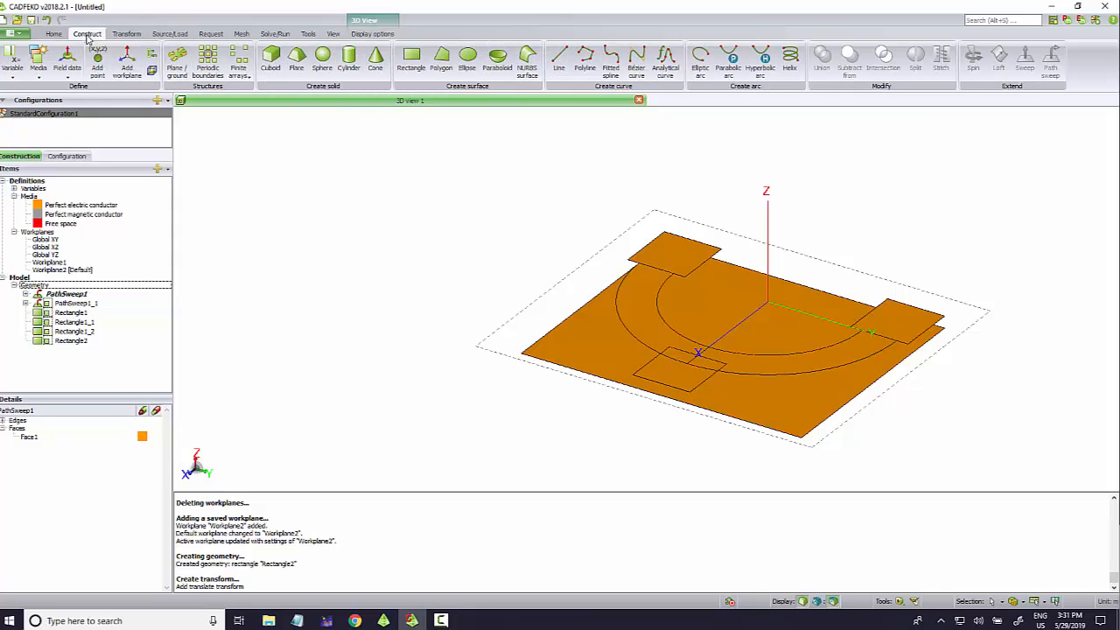
click(560, 61)
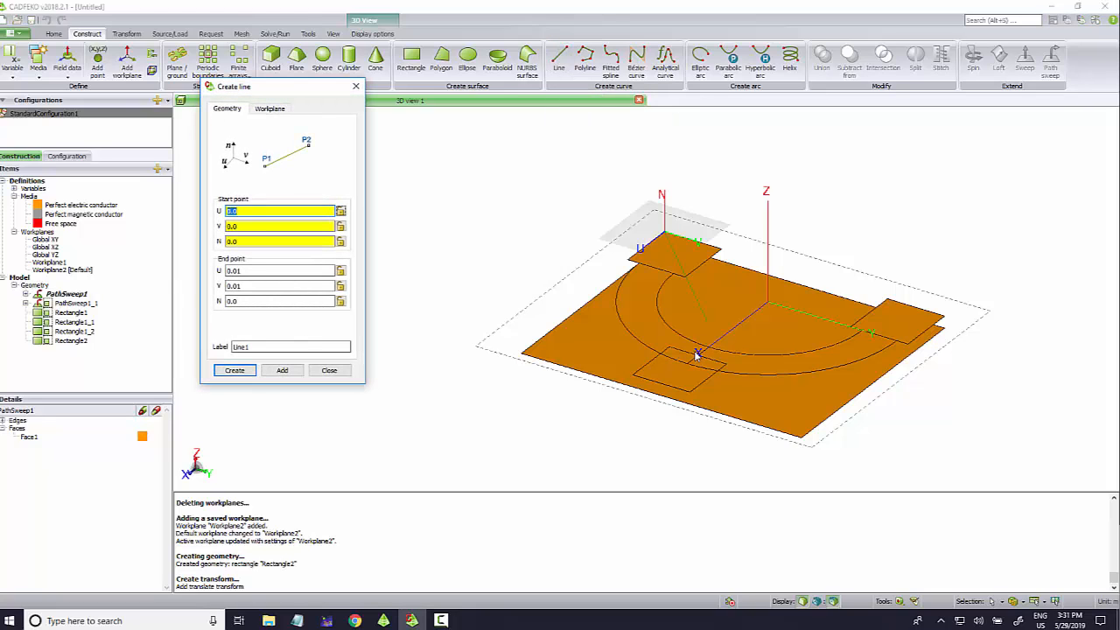
click(661, 387)
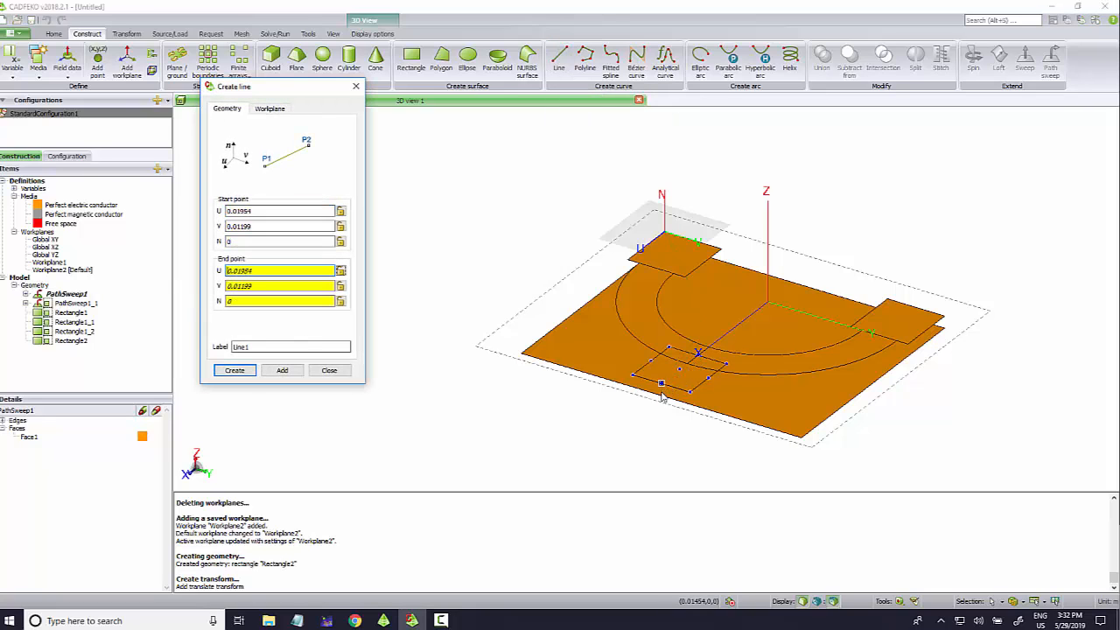
click(660, 399)
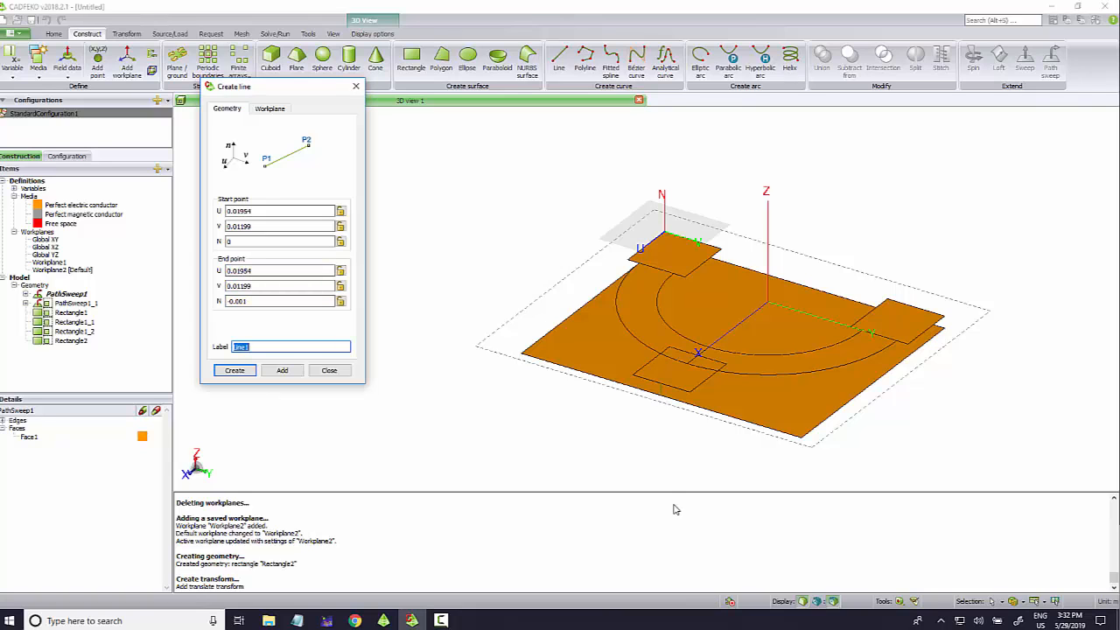
click(249, 376)
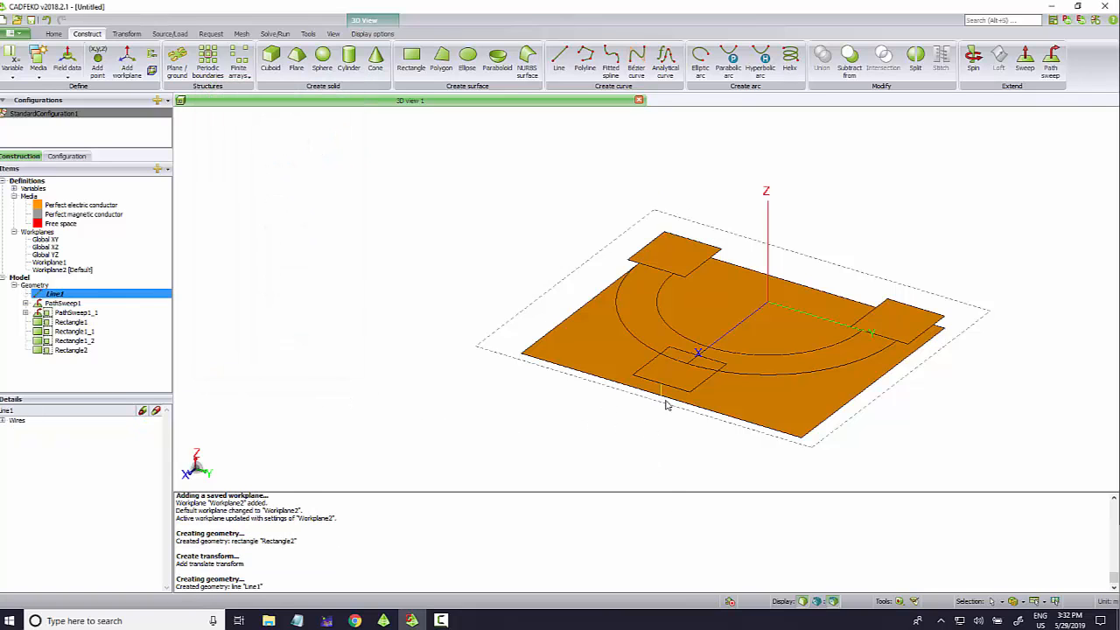
Step: Create a vertical line from the positive Y port rectangle's outer edge midpoint (0, 0.02153, 0) down to (0, 0.02153, -1e-3)
drag(802, 389, 398, 374)
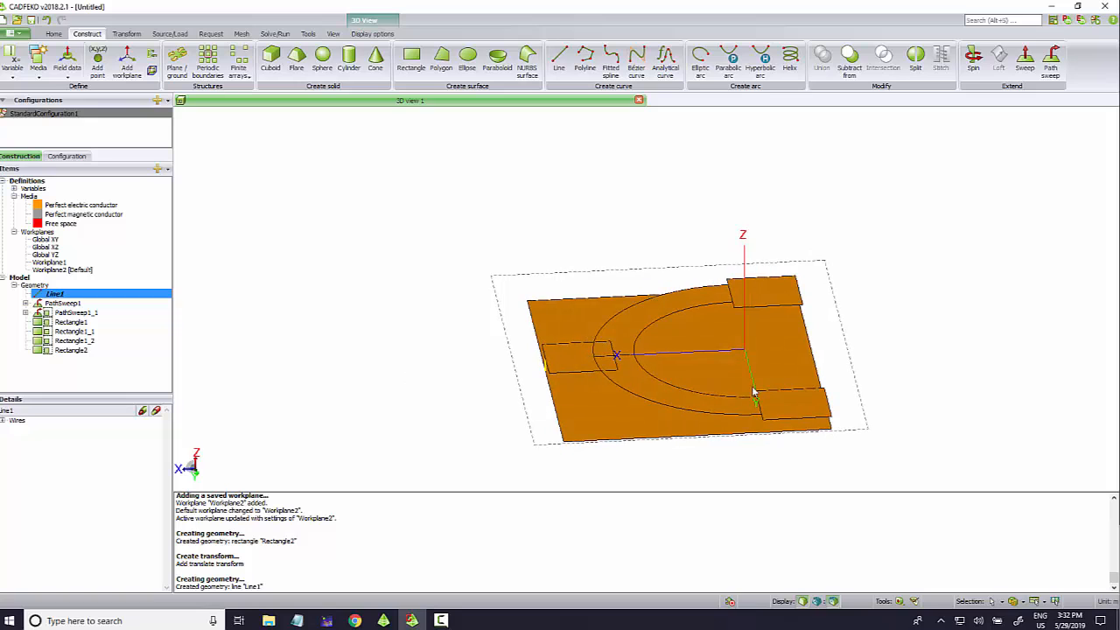
drag(753, 390, 434, 373)
drag(710, 404, 568, 393)
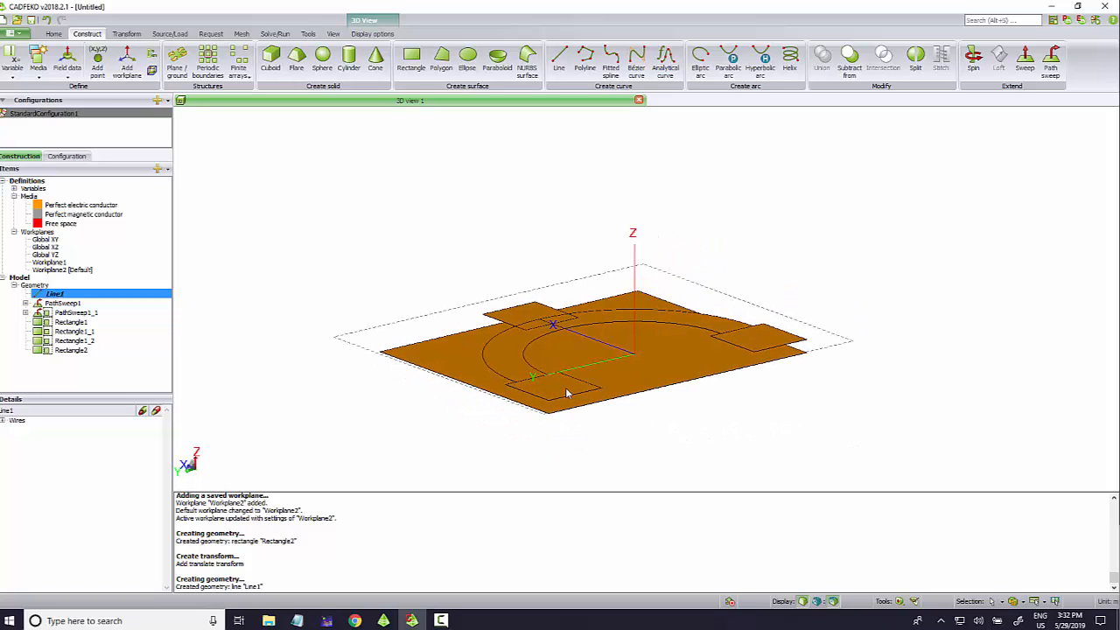
click(558, 60)
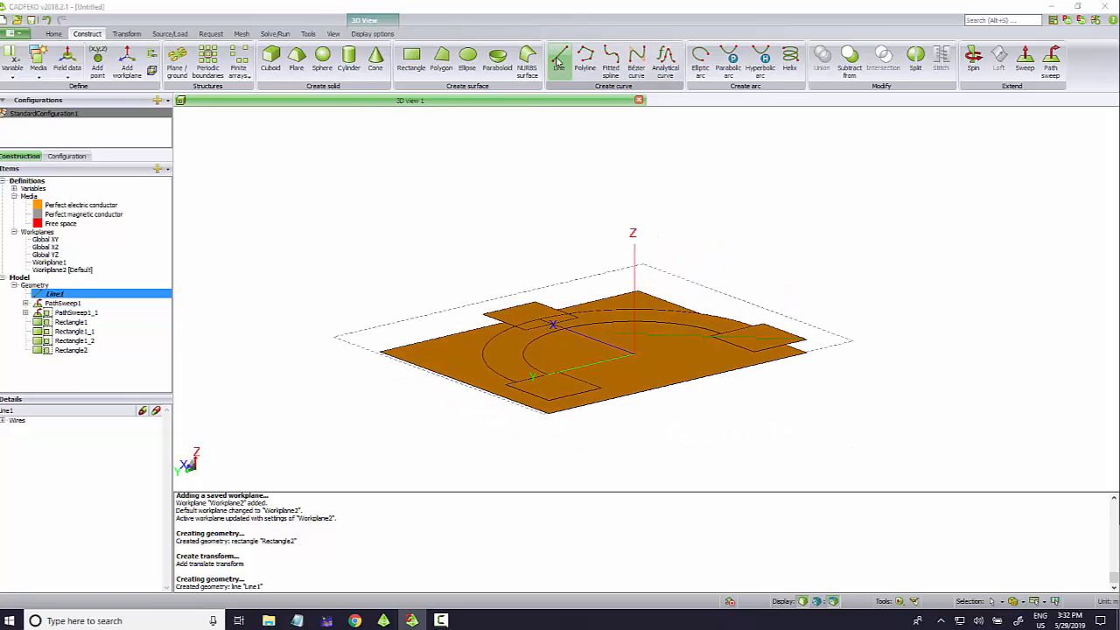
click(574, 398)
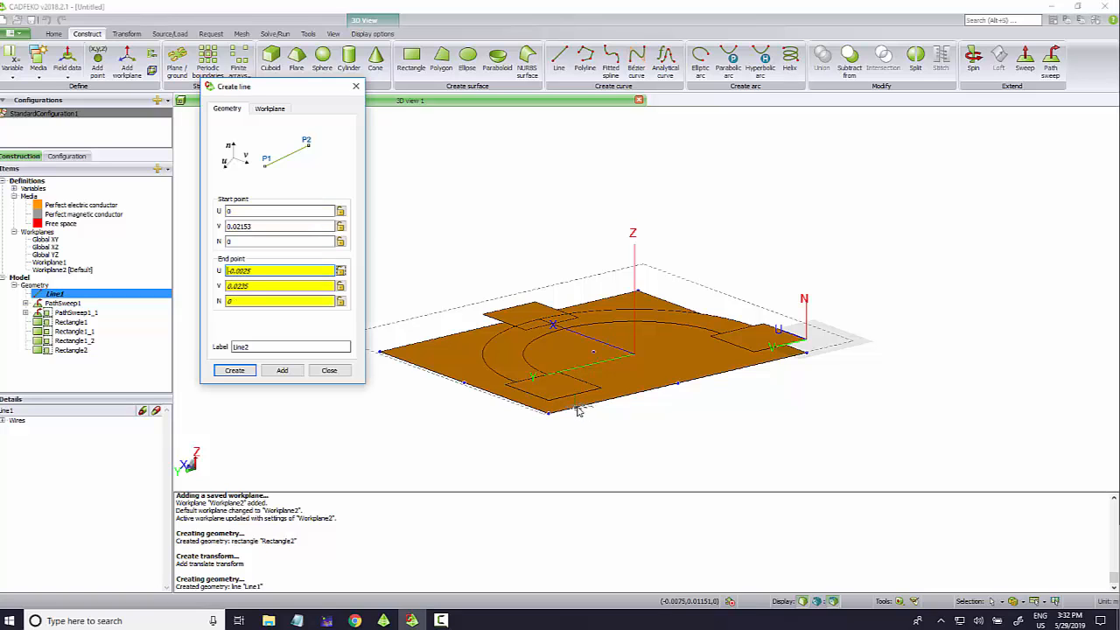
scroll(577, 407, up, 4)
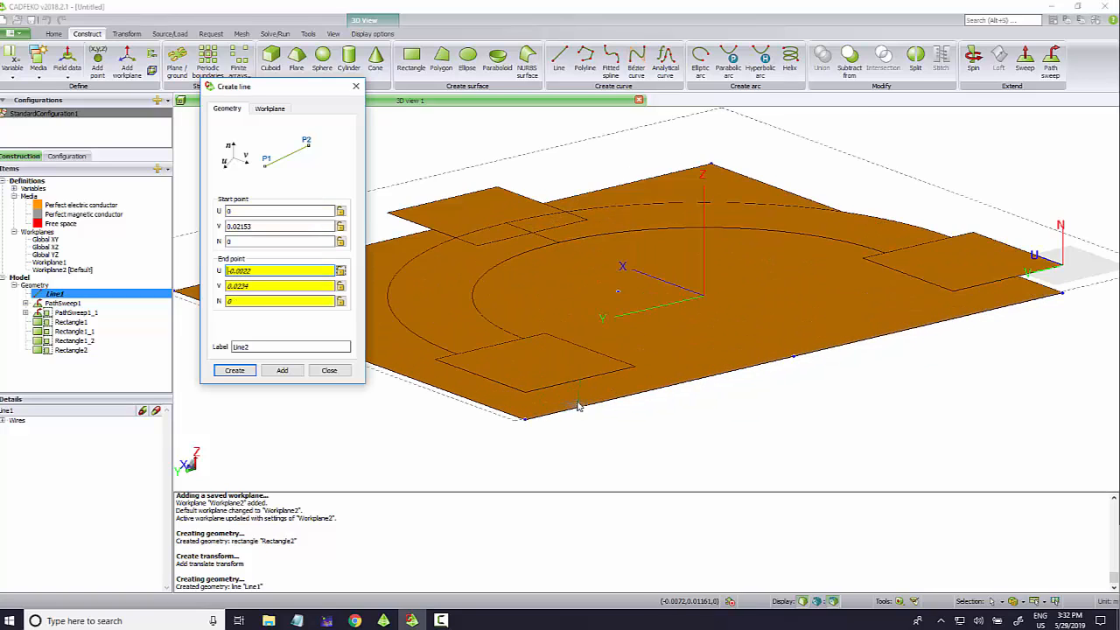
scroll(577, 408, up, 2)
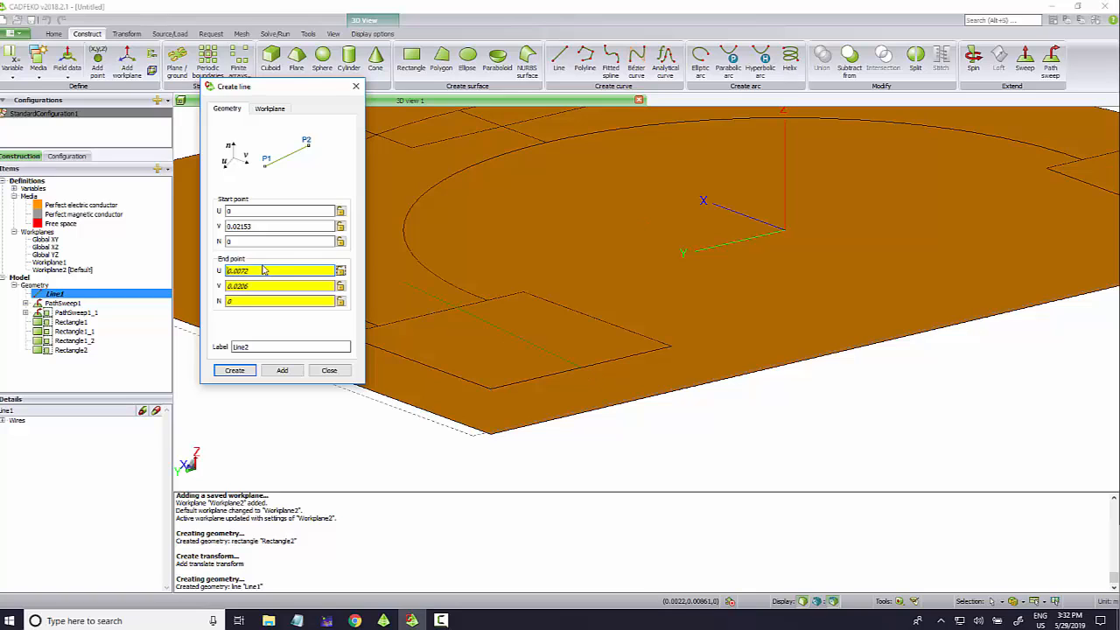
ctrl+shift+click(580, 368)
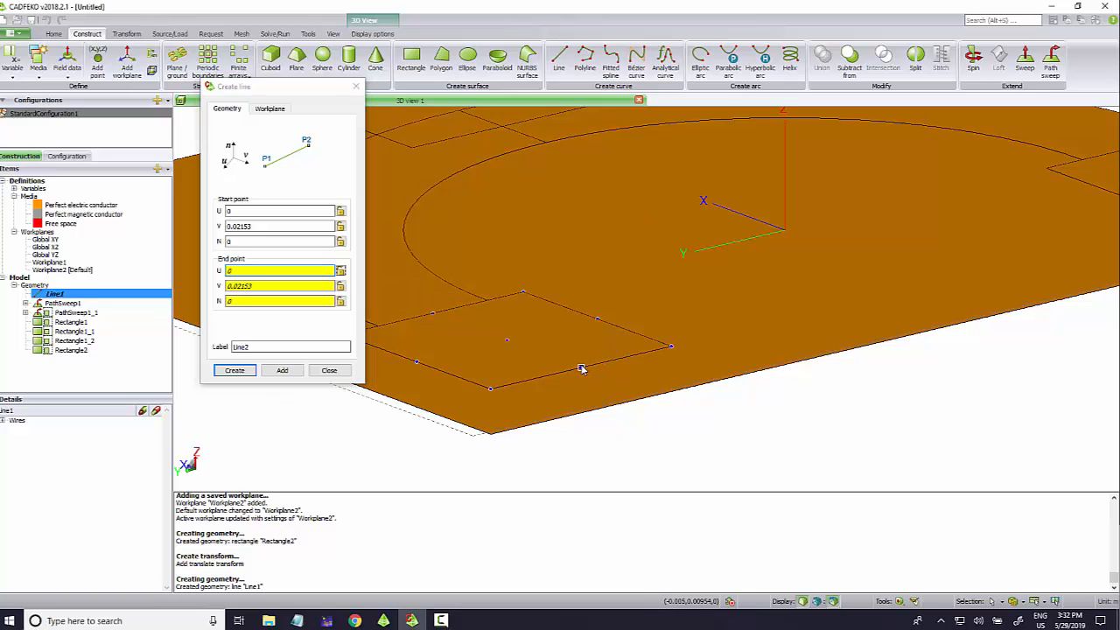
click(224, 300)
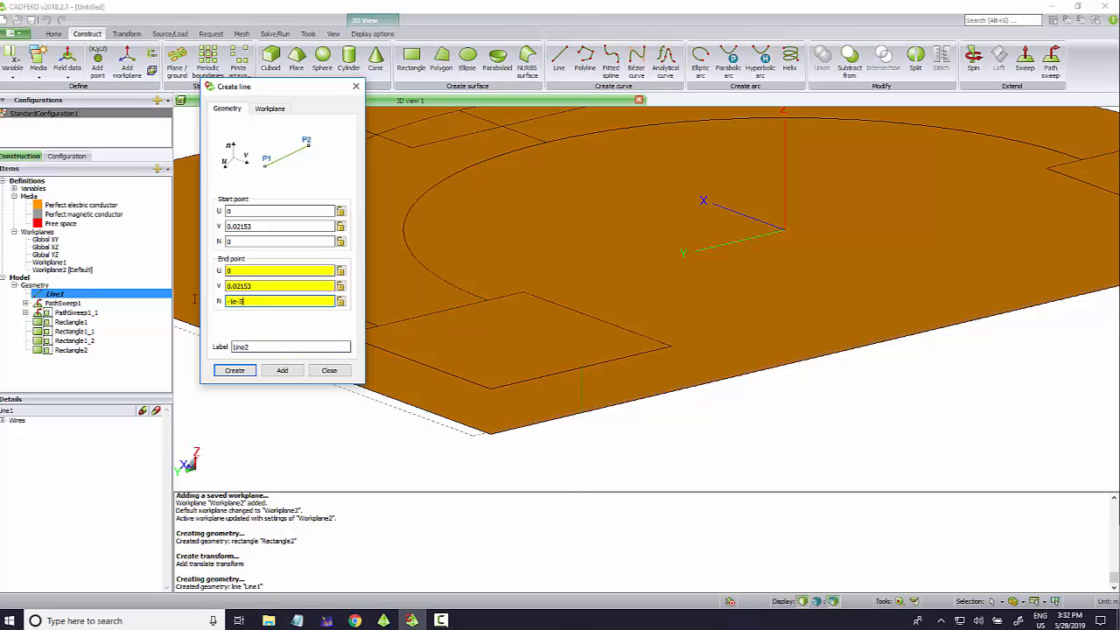
click(235, 370)
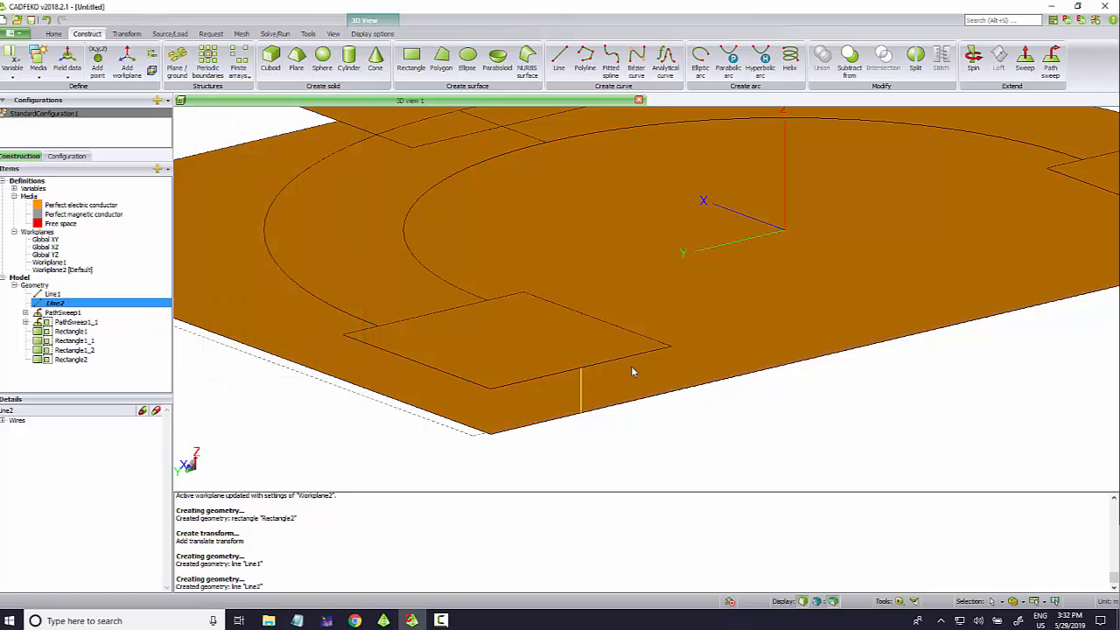
Step: Create a vertical line from the negative Y port rectangle's outer edge midpoint (0, 0.00245, 0) down to (0, 0.00245, -1e-3)
scroll(639, 341, down, 6)
scroll(1096, 318, up, 5)
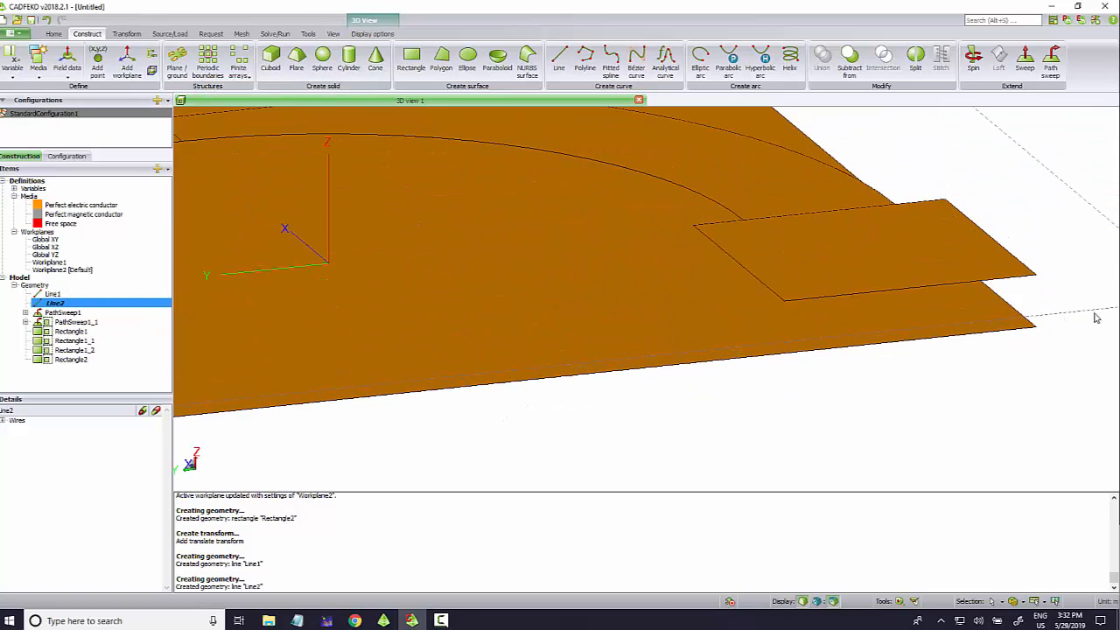
click(559, 61)
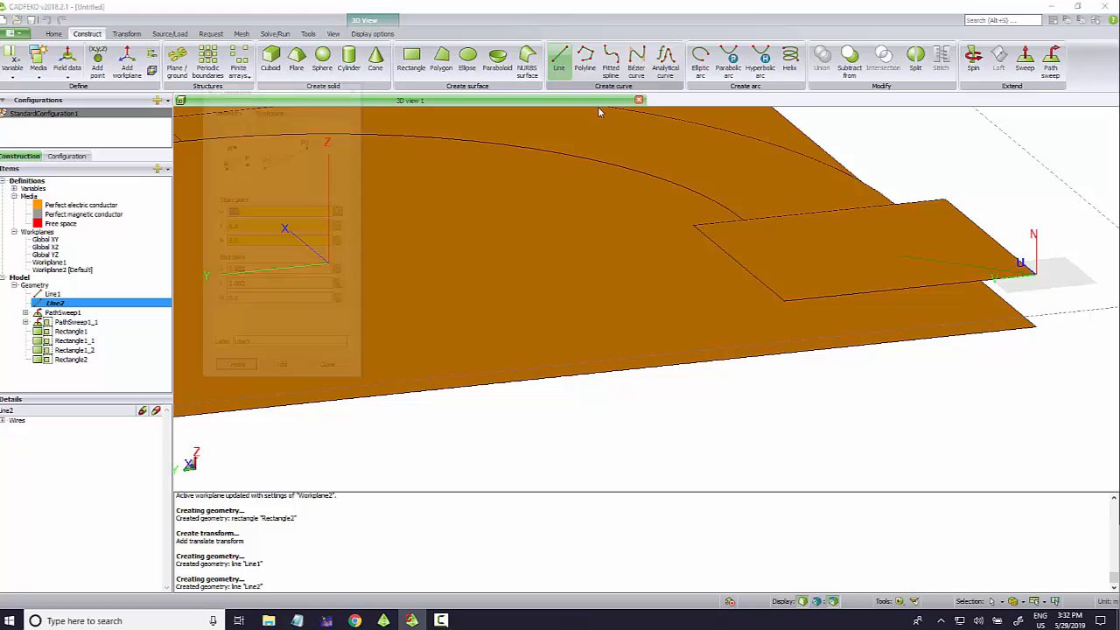
click(909, 292)
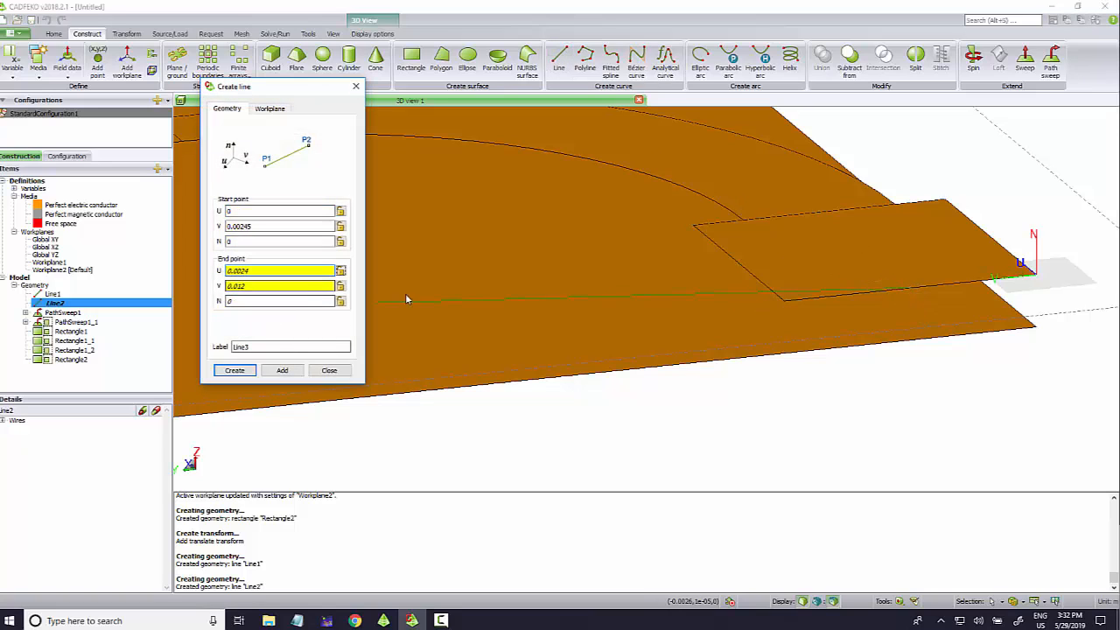
ctrl+shift+click(910, 288)
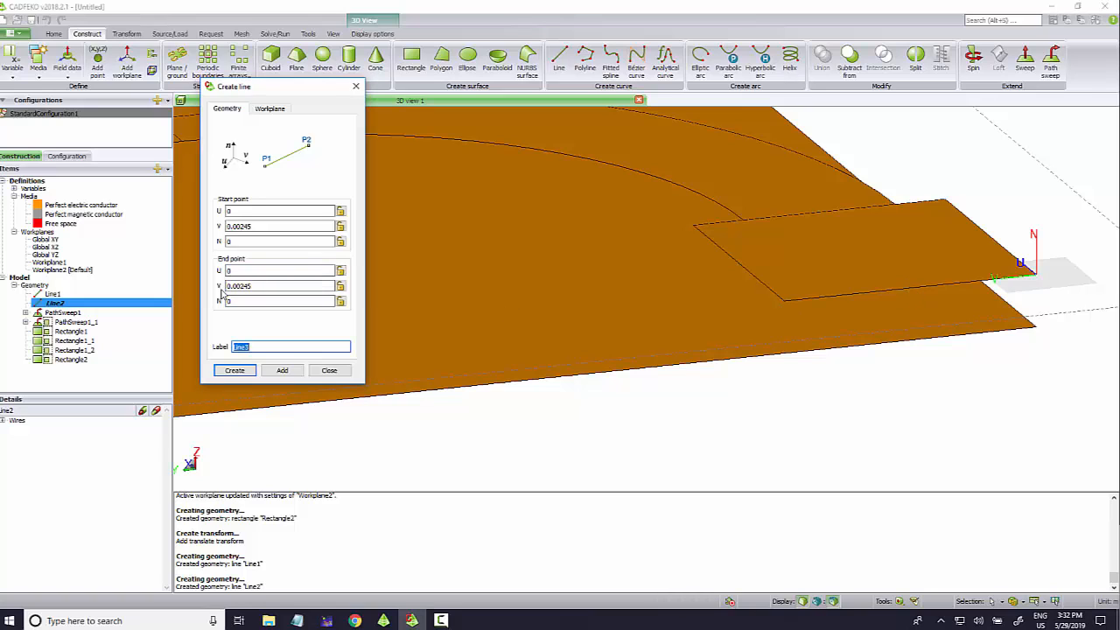
drag(240, 300, 212, 299)
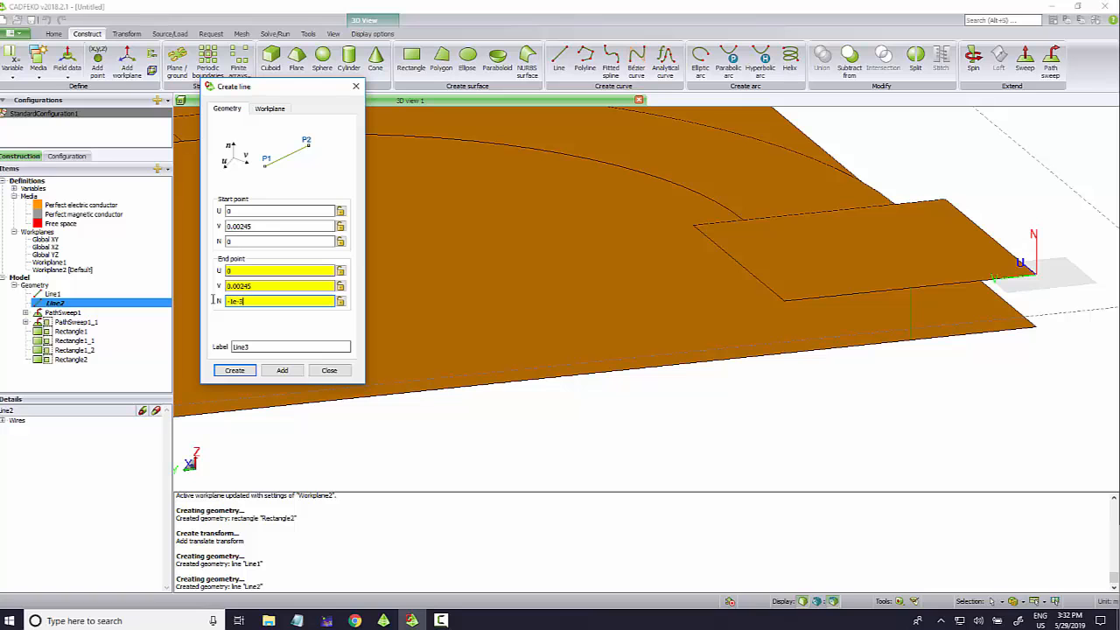
text(-1e-3)
click(235, 370)
scroll(569, 320, down, 5)
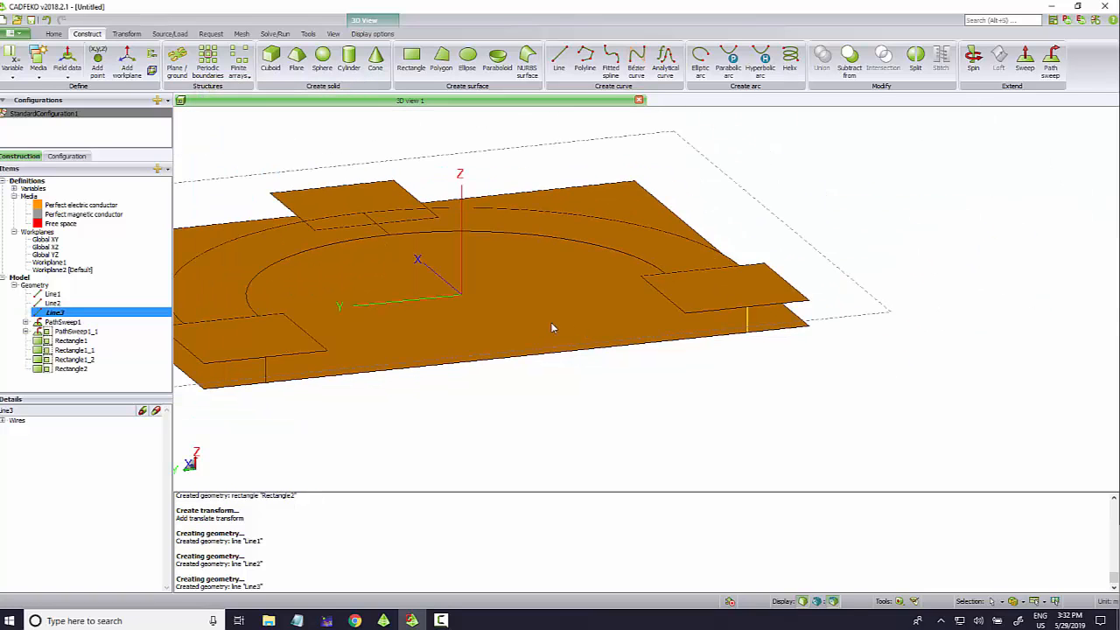
Step: Switch to Chrome and examine the element connecting ports P2 and P3 in the Wilkinson power divider diagram
drag(552, 327, 618, 370)
click(355, 620)
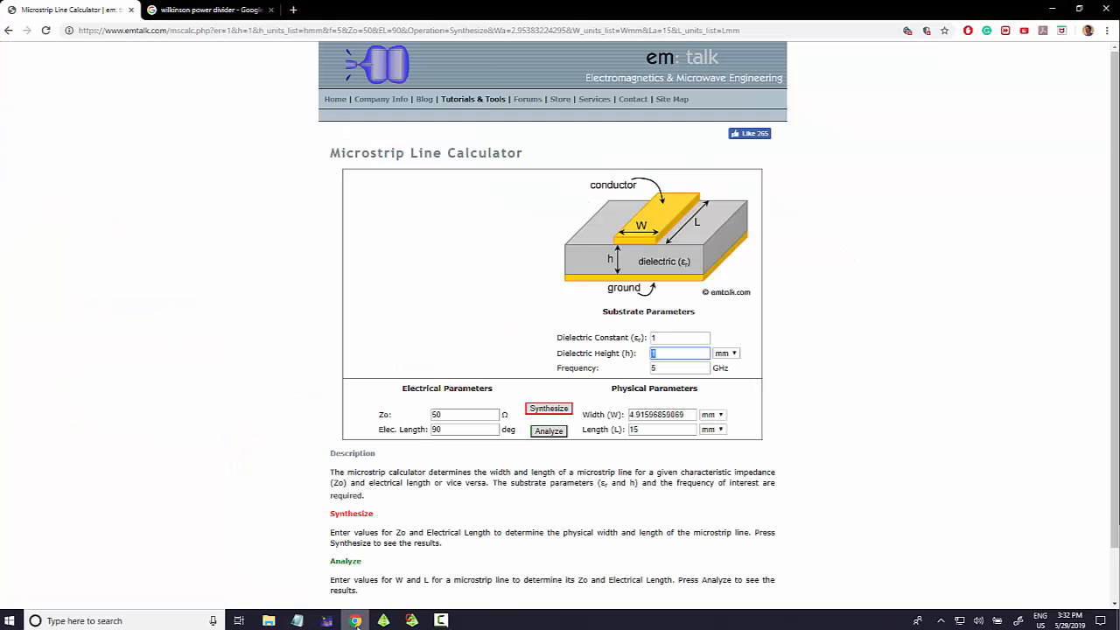
click(210, 9)
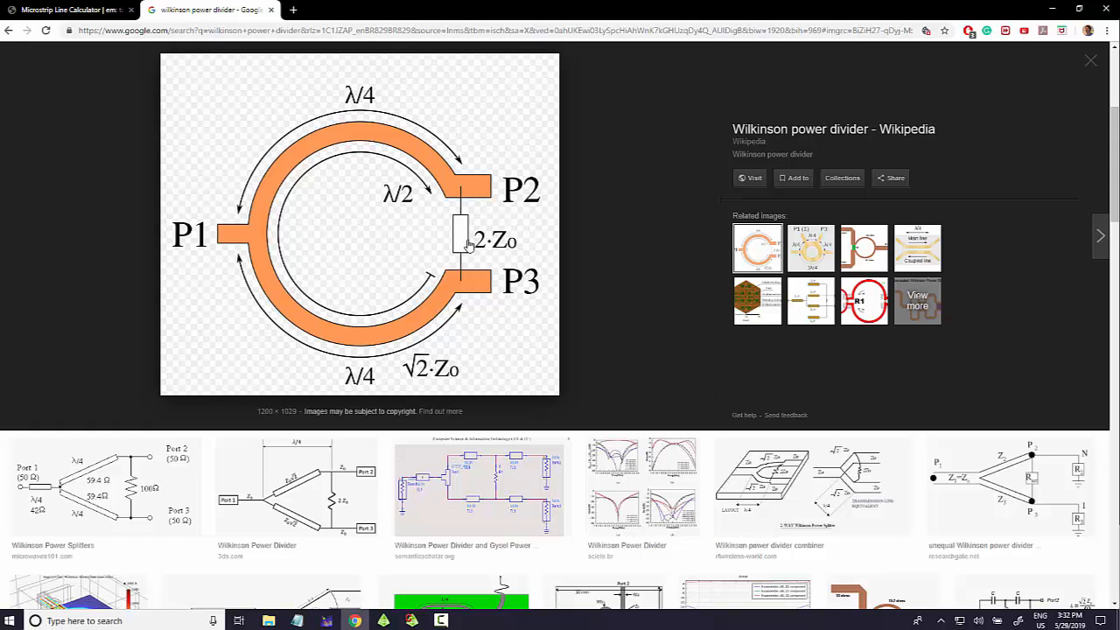
Step: Switch to CADFEKO and create a line between the two output port rectangles' facing corners, from (0, 0.0049, 0) to (0, 0.01908, 0)
click(411, 620)
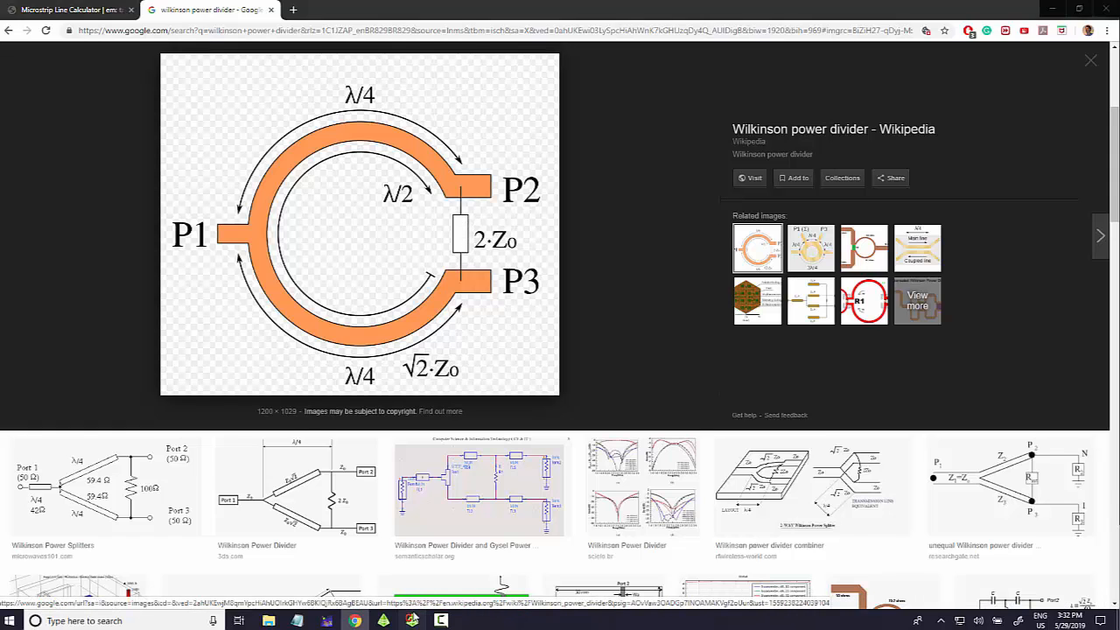
drag(550, 253, 489, 261)
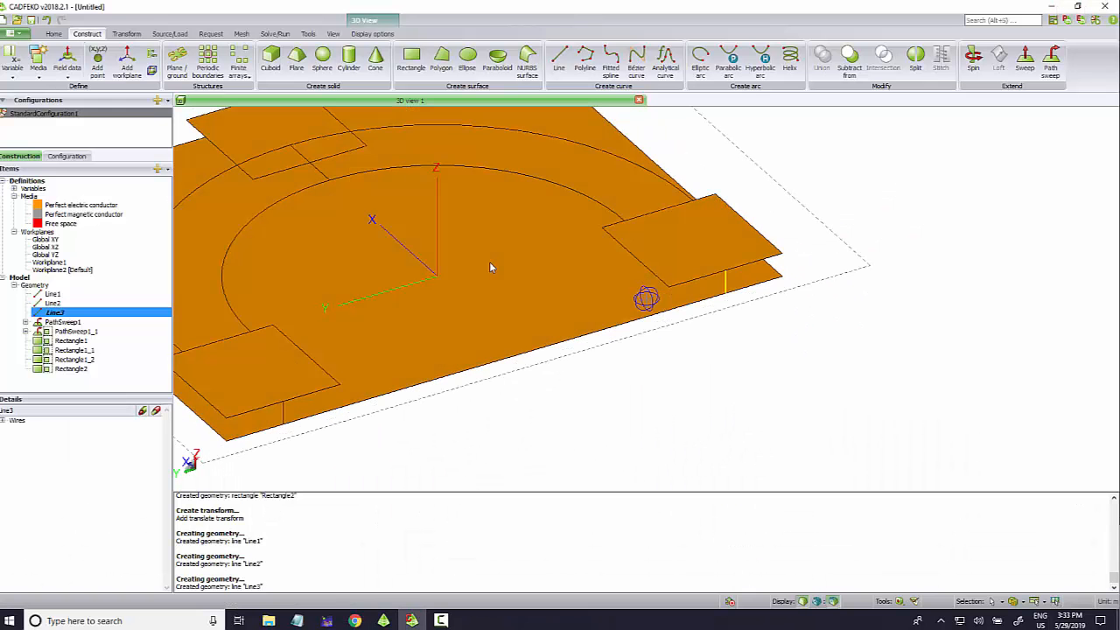
click(556, 60)
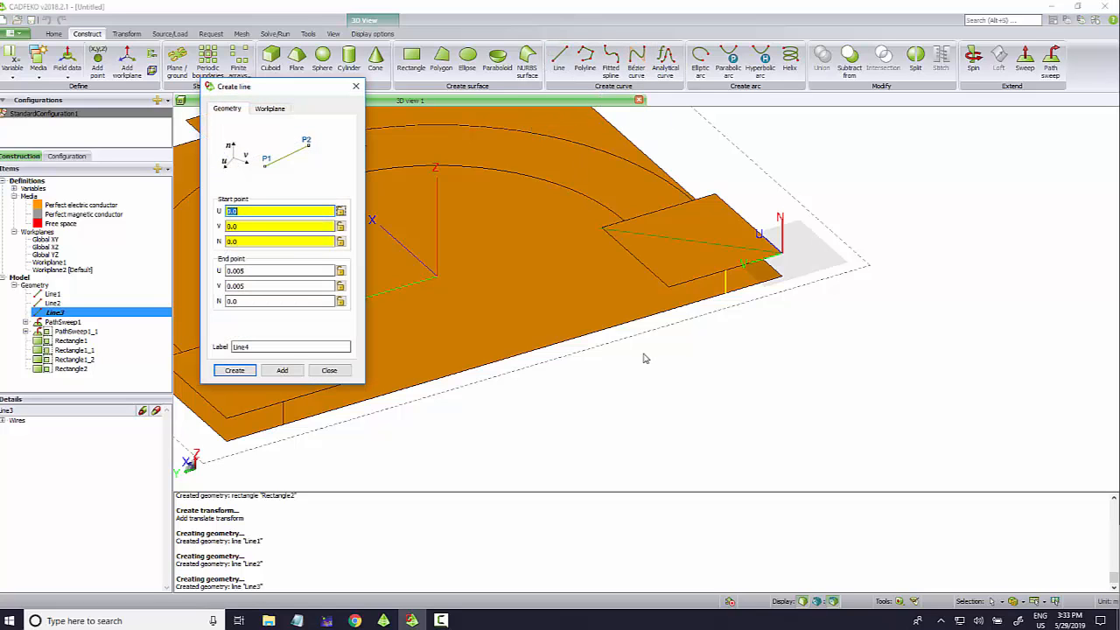
ctrl+shift+click(656, 299)
drag(512, 327, 700, 346)
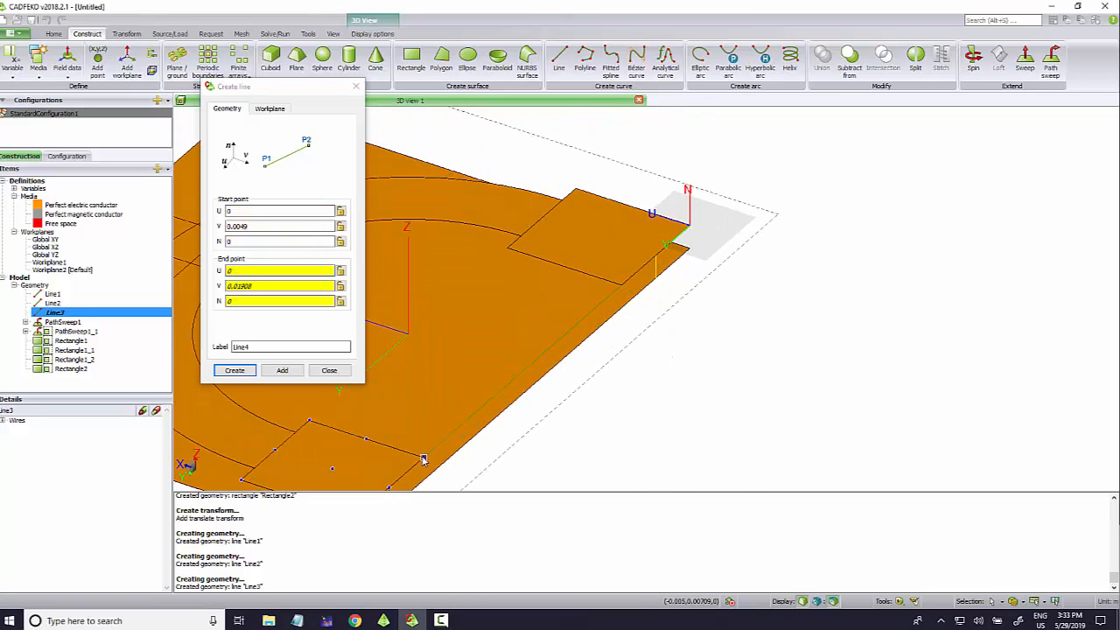
ctrl+shift+click(423, 458)
click(250, 373)
drag(545, 400, 412, 423)
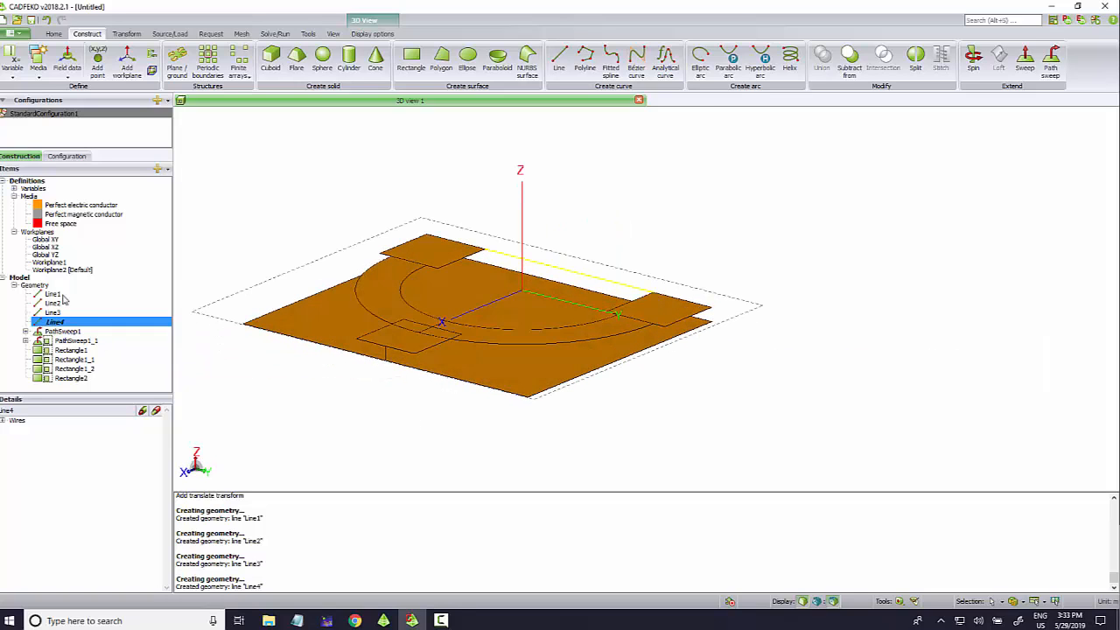
Step: Create a segment wire port at the start of Line1's wire, at the input port rectangle
click(54, 294)
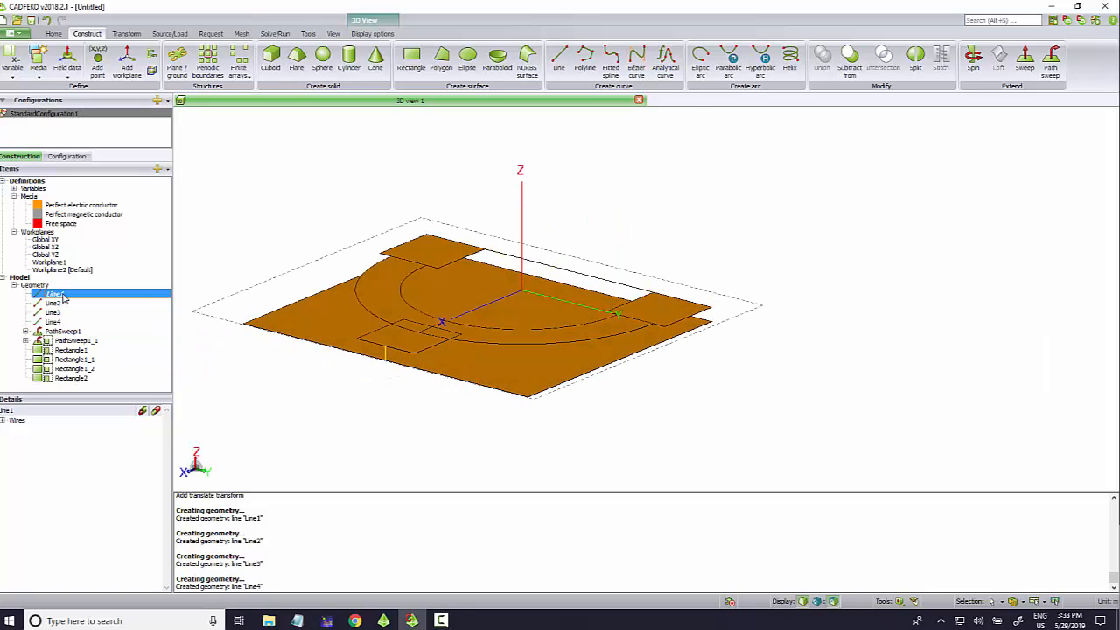
click(3, 422)
click(32, 429)
right_click(33, 433)
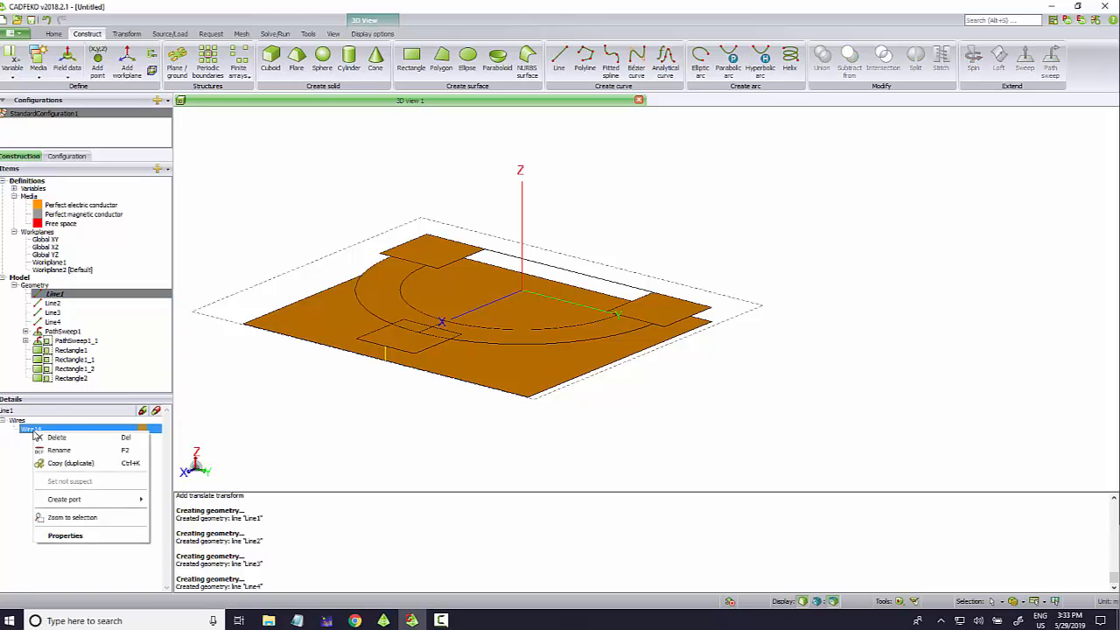
mouse_move(102, 503)
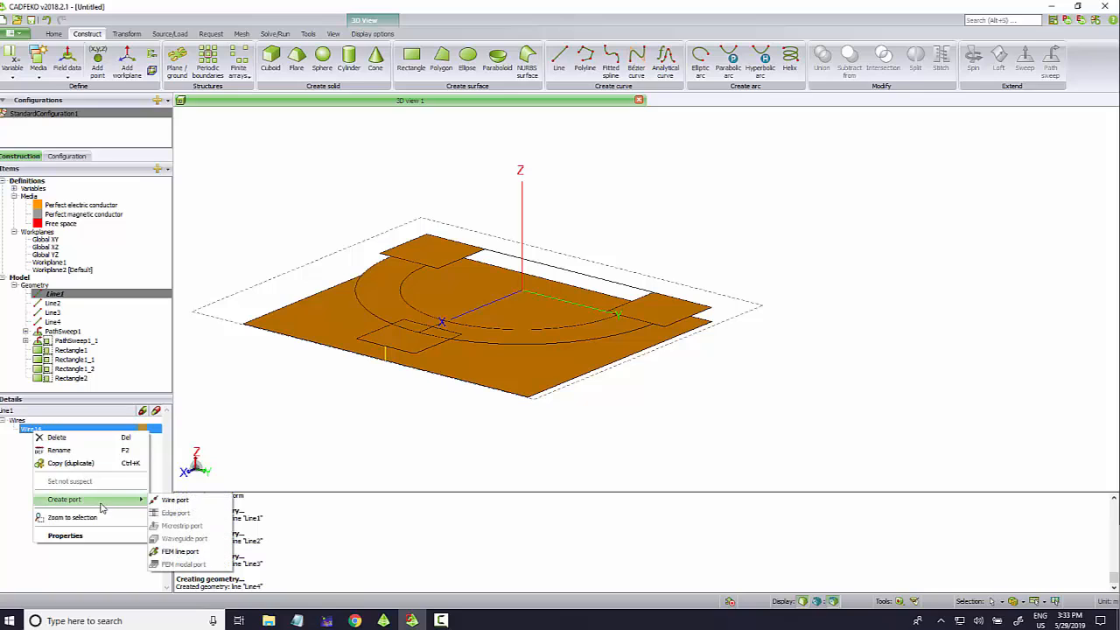
click(175, 500)
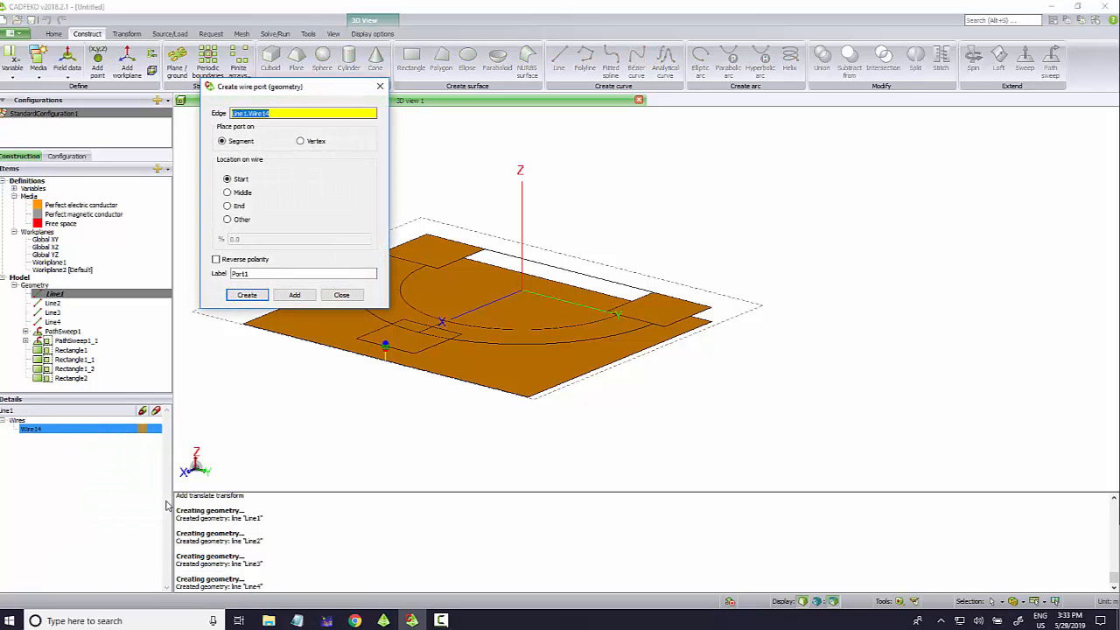
click(247, 295)
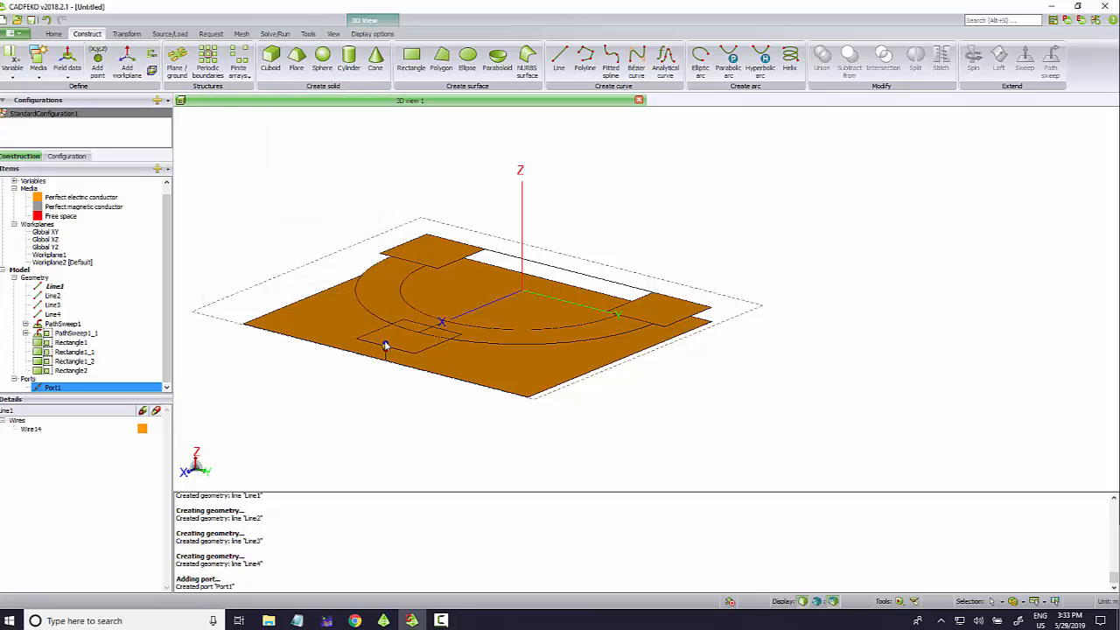
Step: Create a segment wire port at the start of Line2's wire, at the positive Y port rectangle
drag(724, 323, 420, 328)
drag(865, 319, 516, 321)
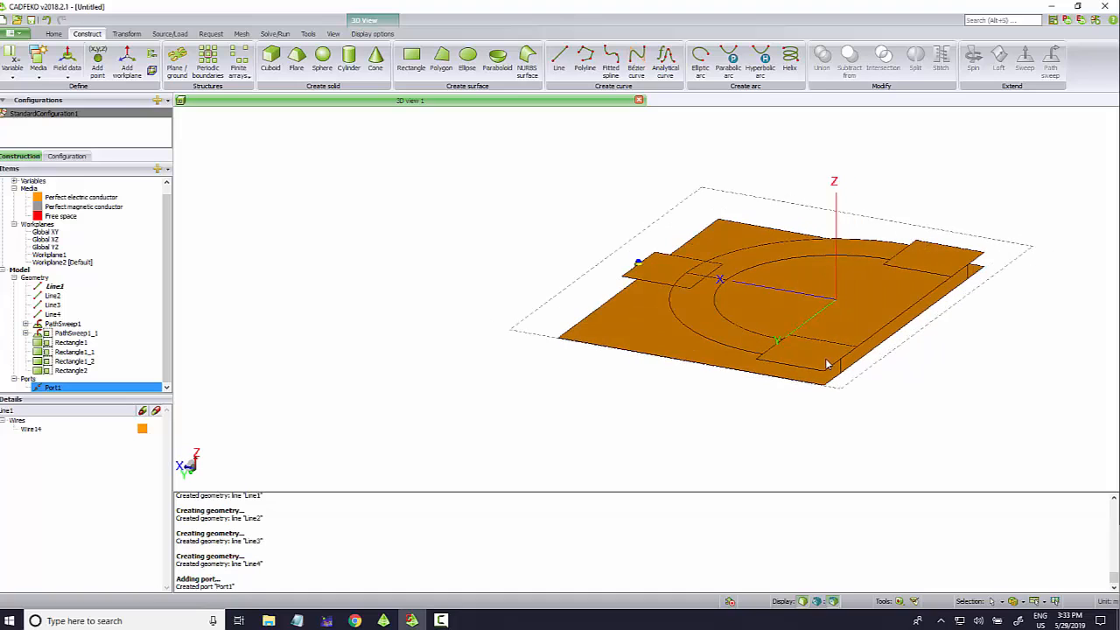
scroll(891, 377, down, 2)
scroll(889, 382, up, 4)
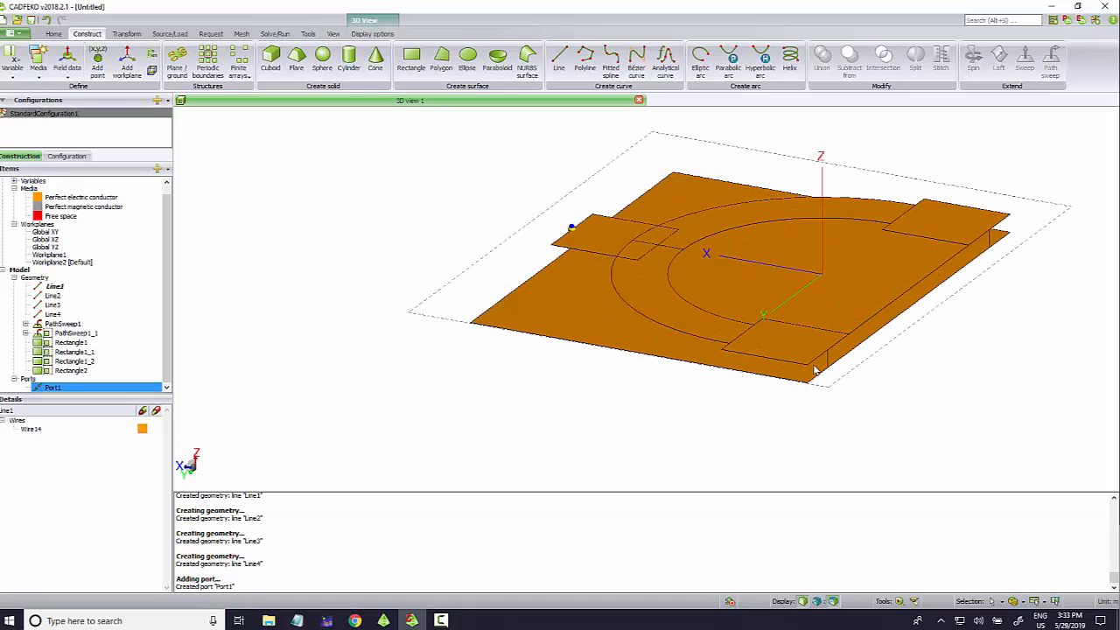
click(54, 296)
click(39, 429)
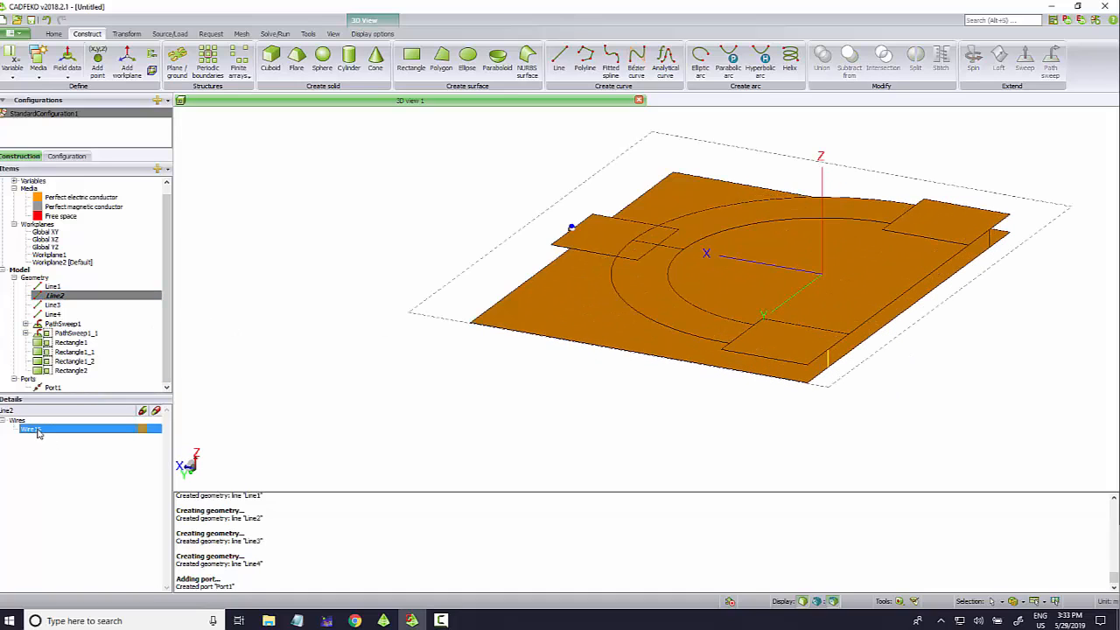
right_click(39, 430)
mouse_move(105, 497)
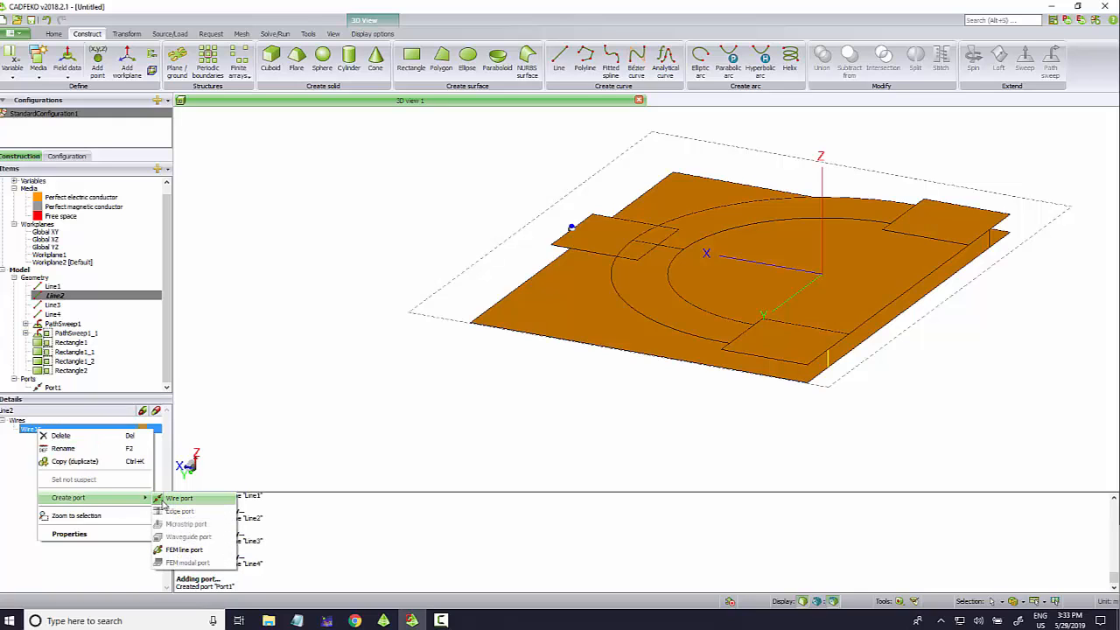
click(188, 496)
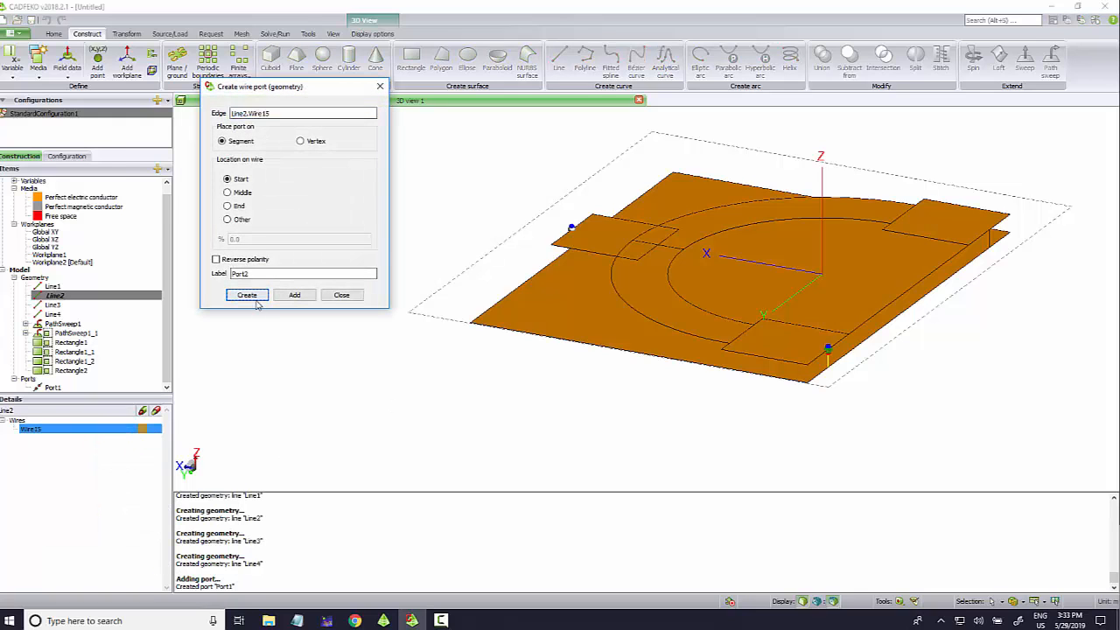
click(249, 295)
Step: Create a segment wire port at the start of Line3's wire, at the negative Y port rectangle
drag(564, 323, 323, 320)
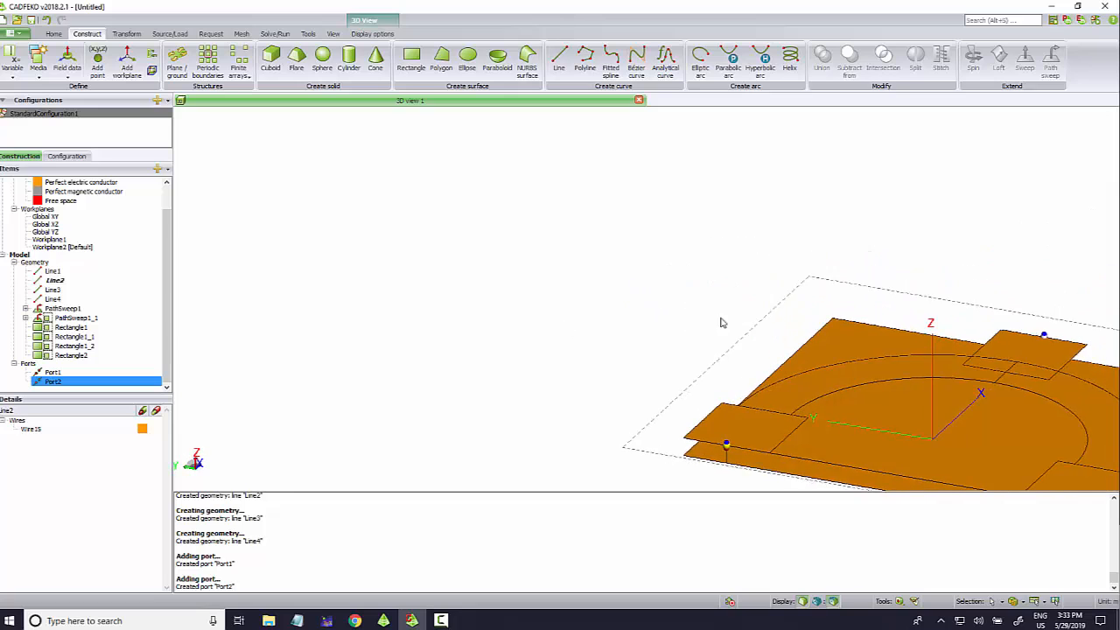
scroll(932, 419, up, 3)
scroll(875, 380, up, 3)
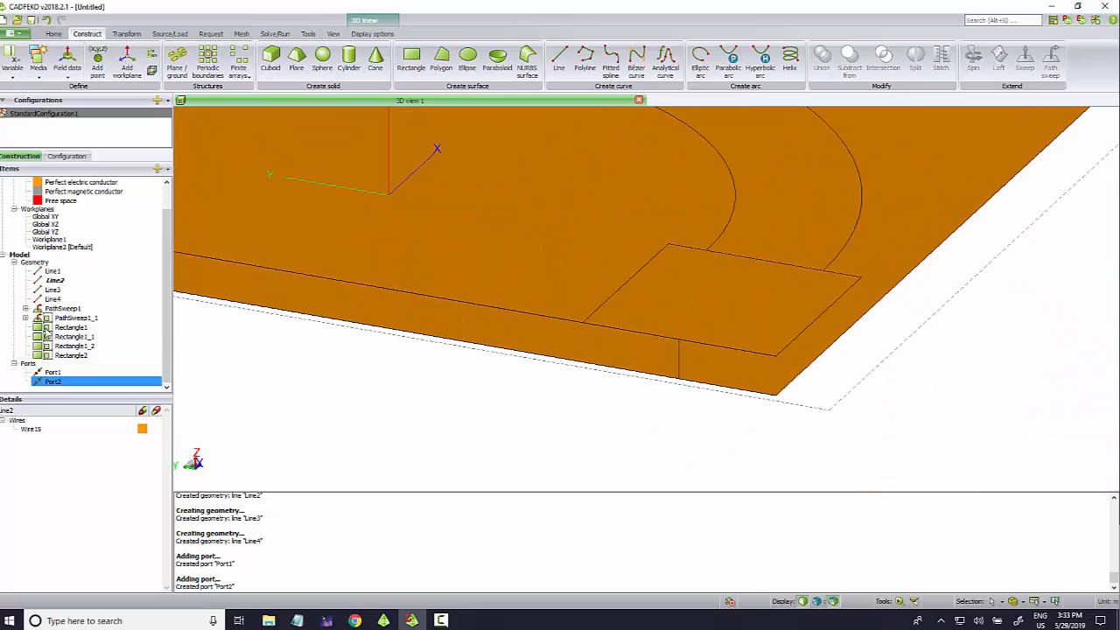
click(54, 291)
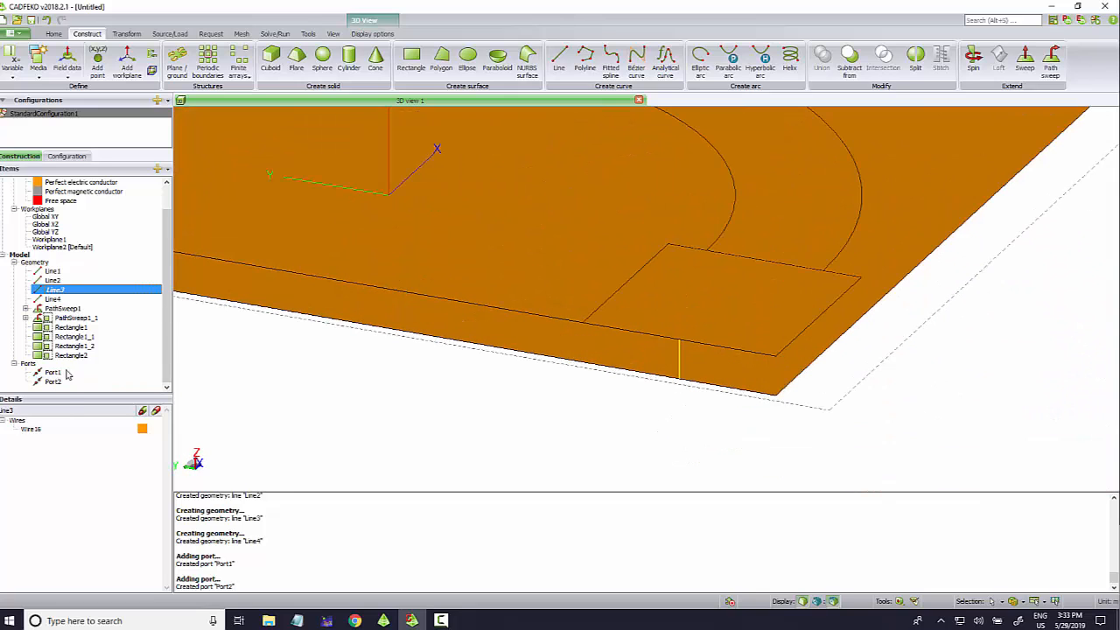
click(32, 430)
right_click(33, 430)
mouse_move(77, 504)
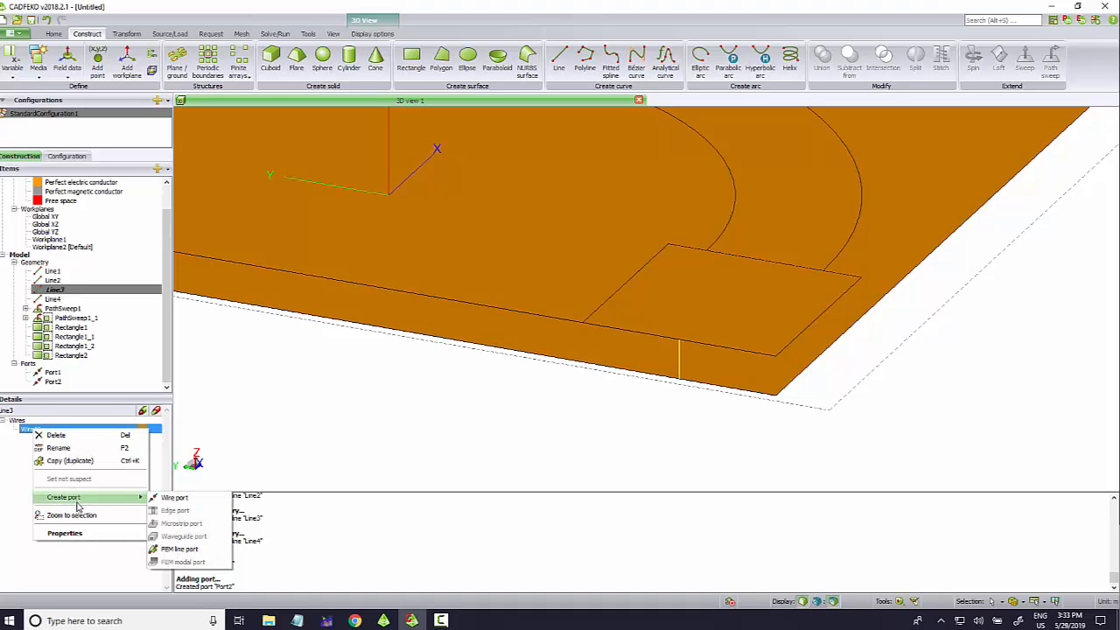
click(173, 497)
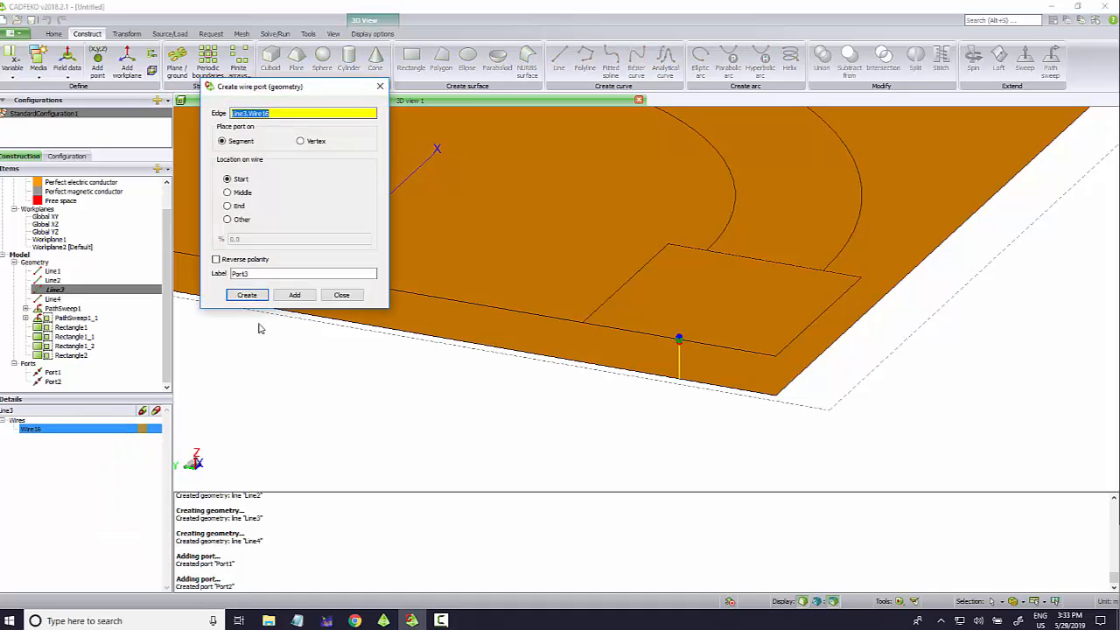
click(247, 296)
Step: Create a segment wire port at the middle of Line4's wire, which connects the two output rectangles
scroll(544, 357, down, 6)
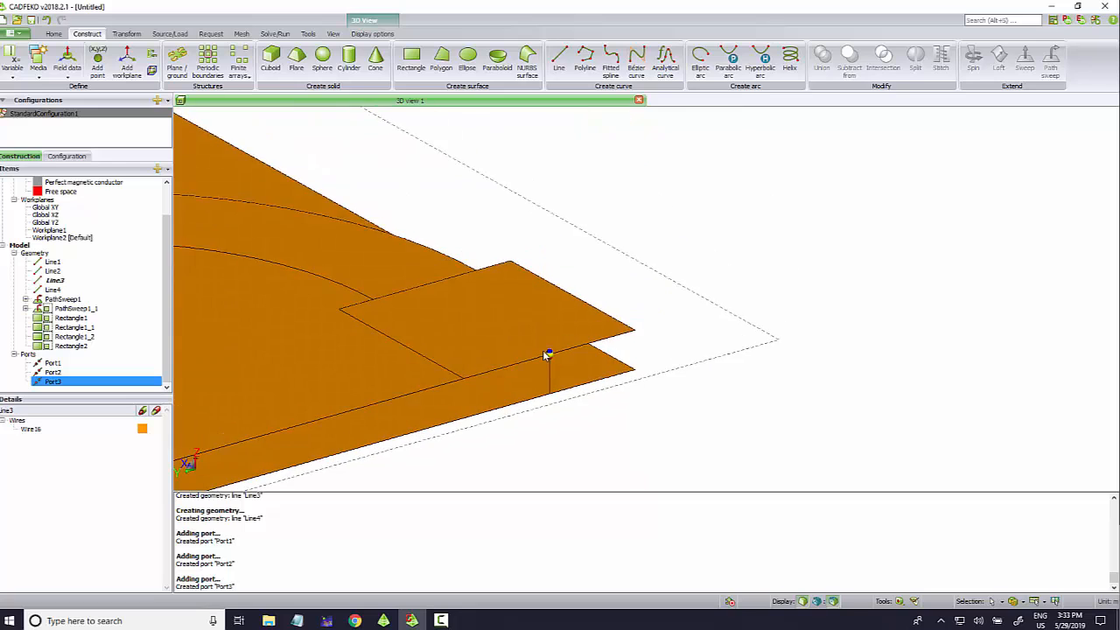
scroll(544, 357, down, 1)
scroll(364, 421, up, 2)
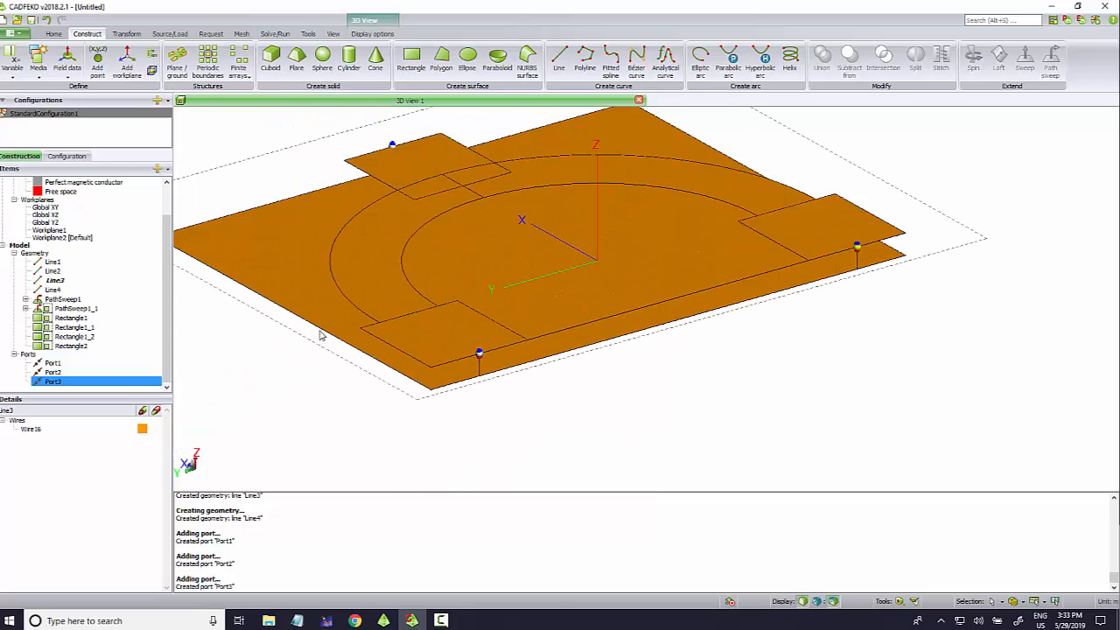
click(52, 291)
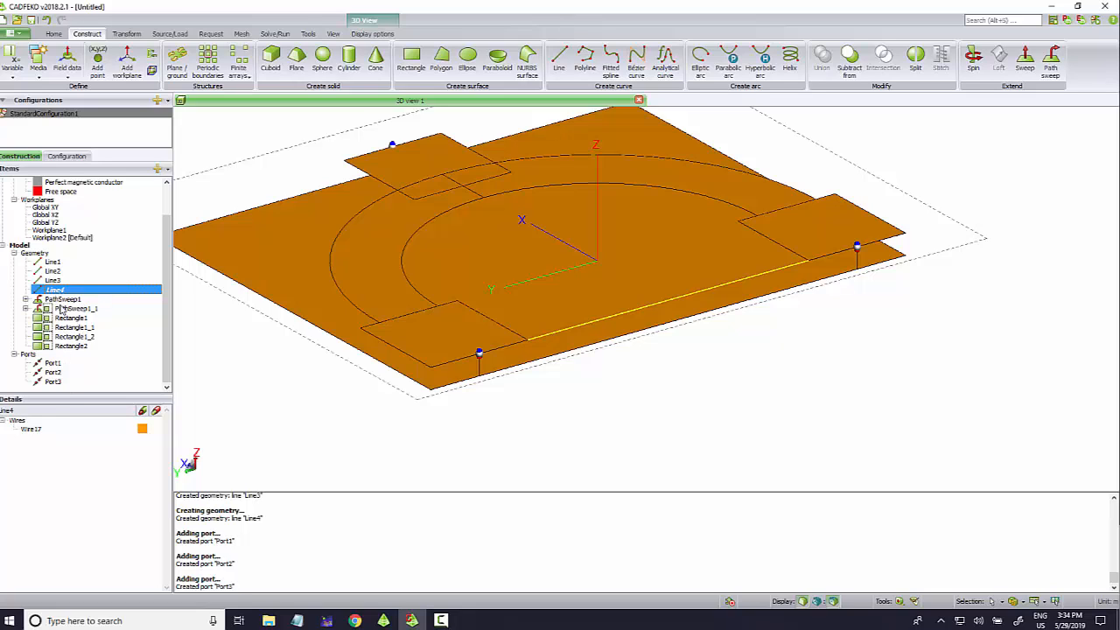
click(35, 432)
right_click(35, 432)
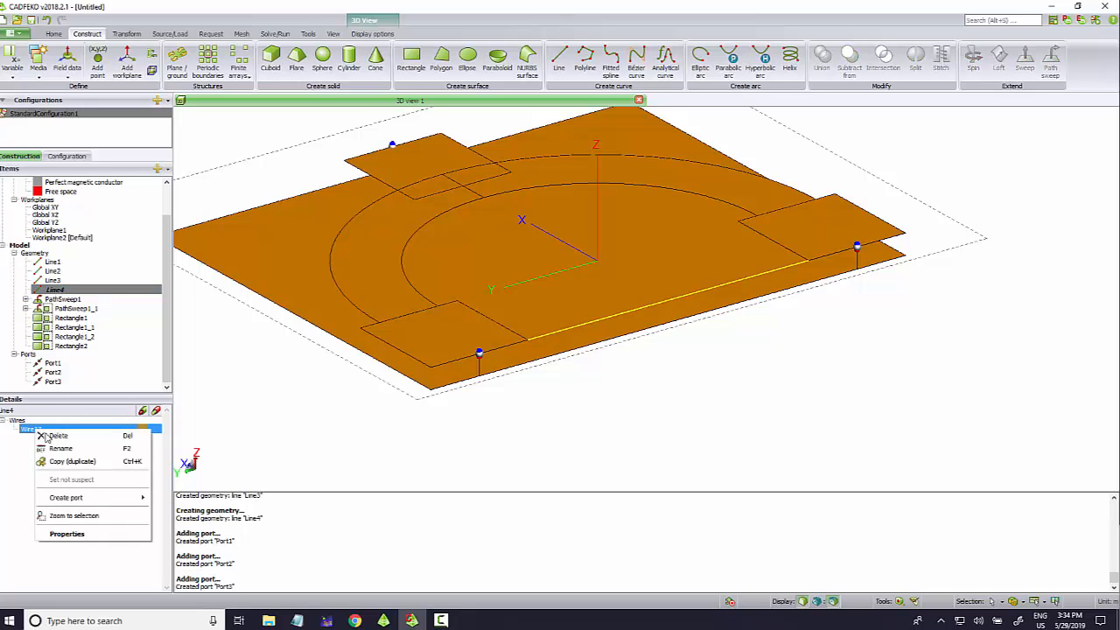
mouse_move(87, 501)
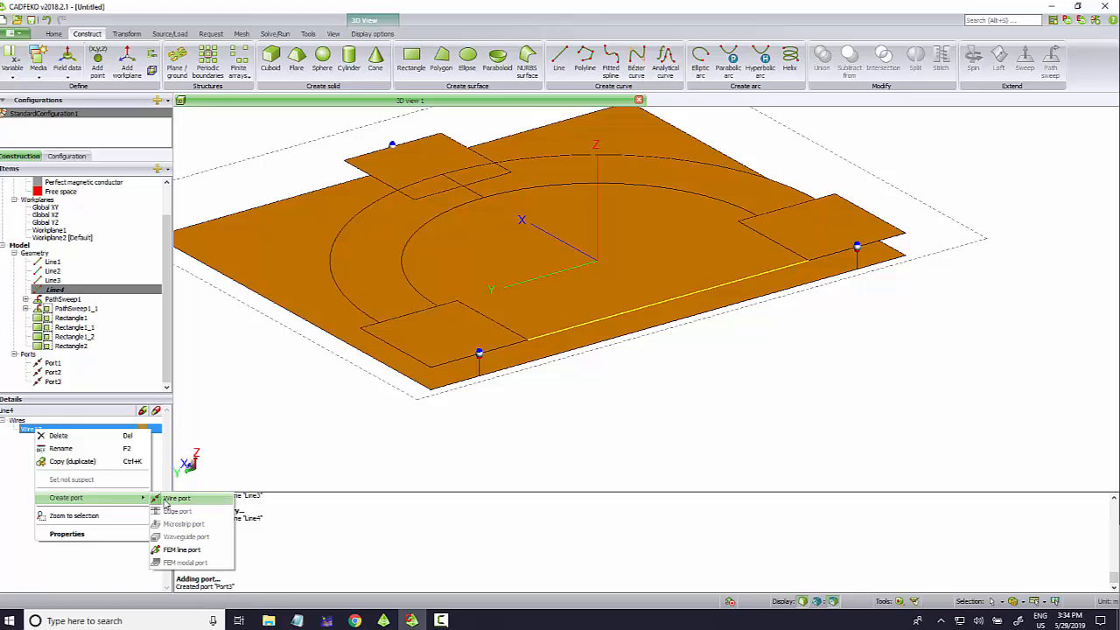
click(176, 498)
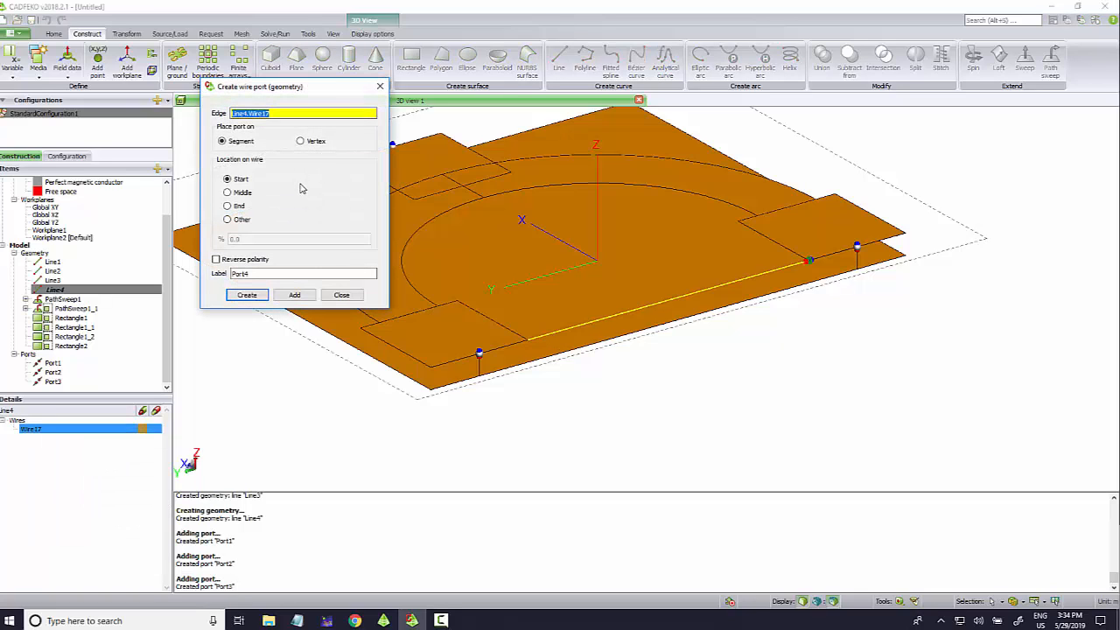
click(244, 192)
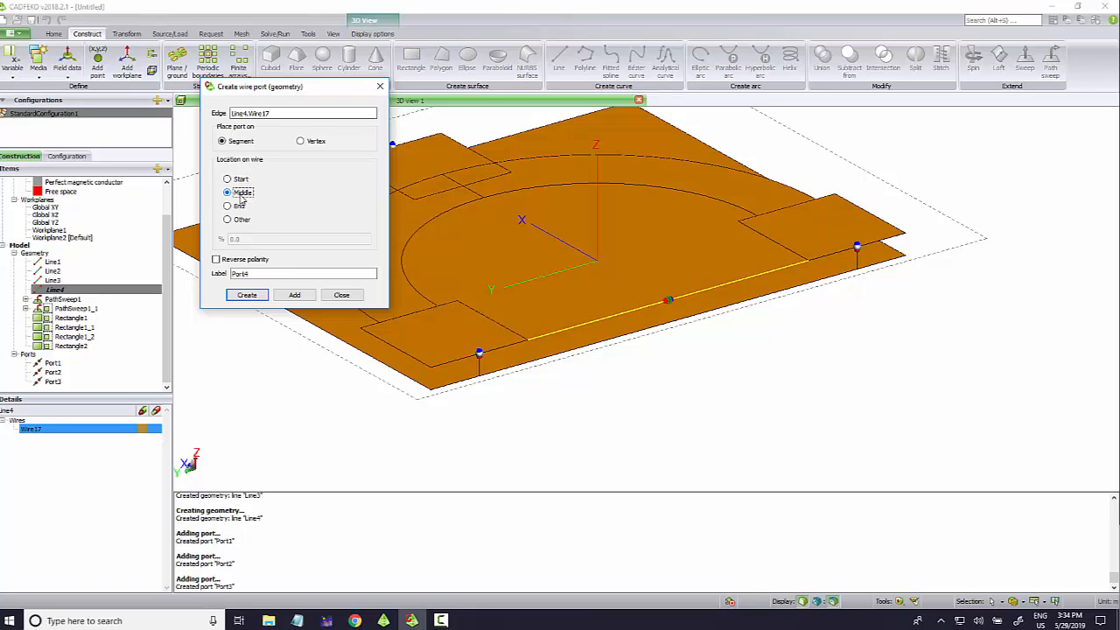
click(246, 294)
Step: Add a complex impedance load to Port4 with a real part of 100 ohm and an imaginary part of 0
middle_drag(387, 347, 617, 295)
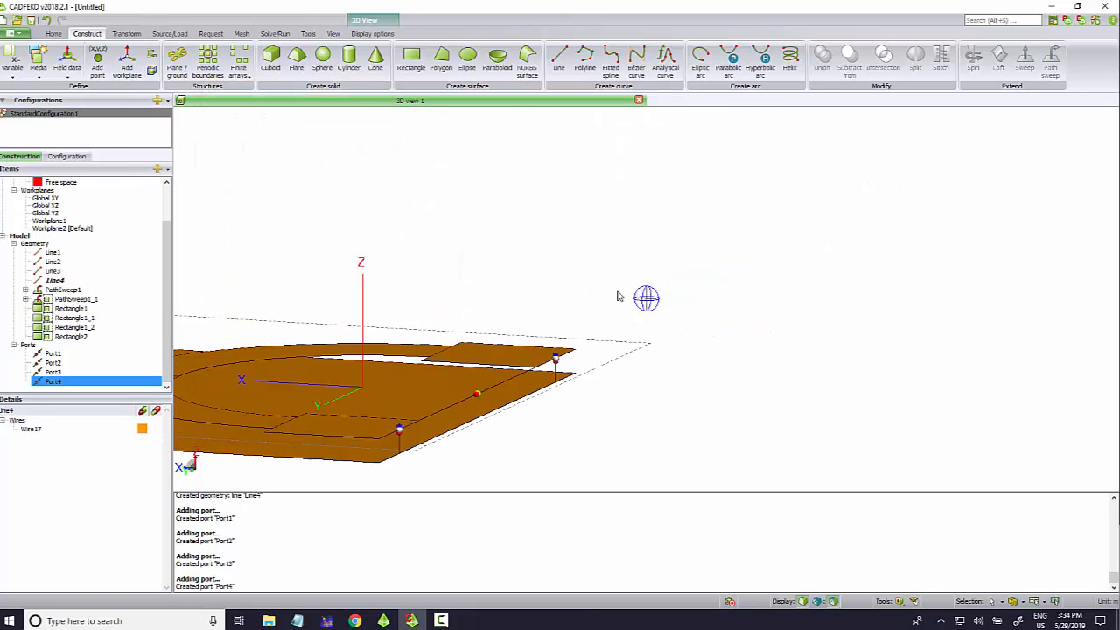
drag(617, 295, 639, 296)
scroll(421, 298, down, 3)
drag(380, 332, 455, 355)
drag(305, 344, 445, 326)
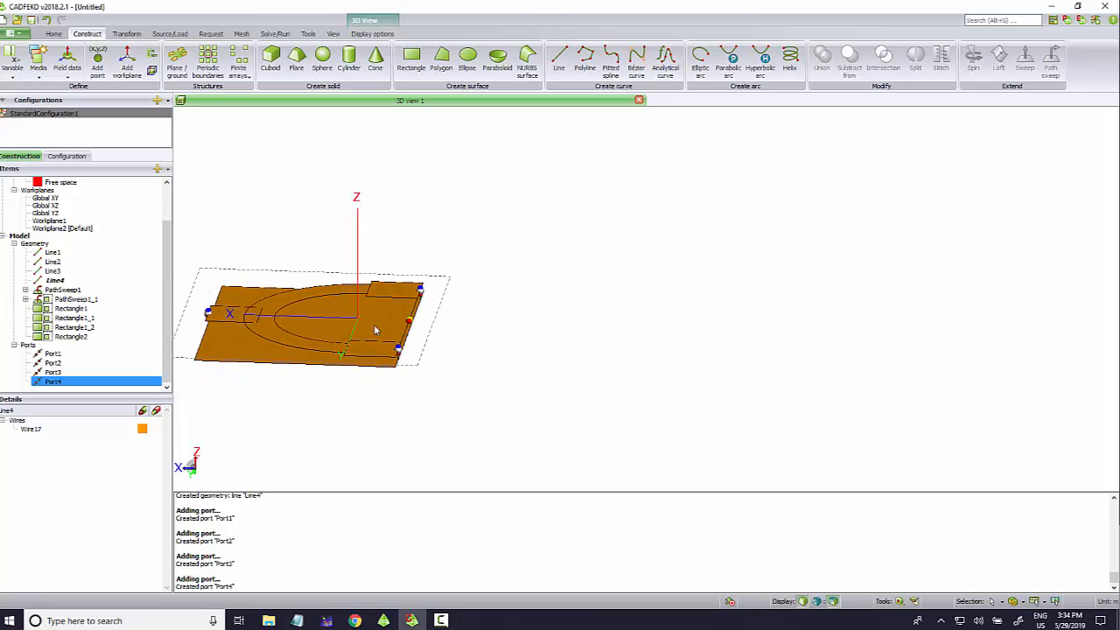
drag(374, 330, 440, 308)
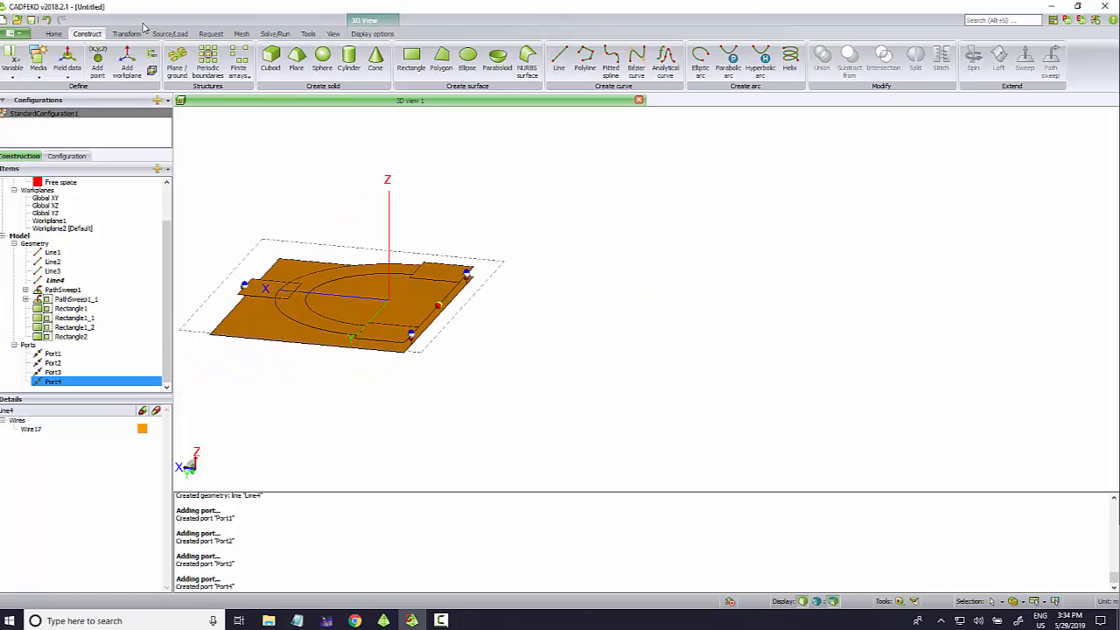
click(168, 34)
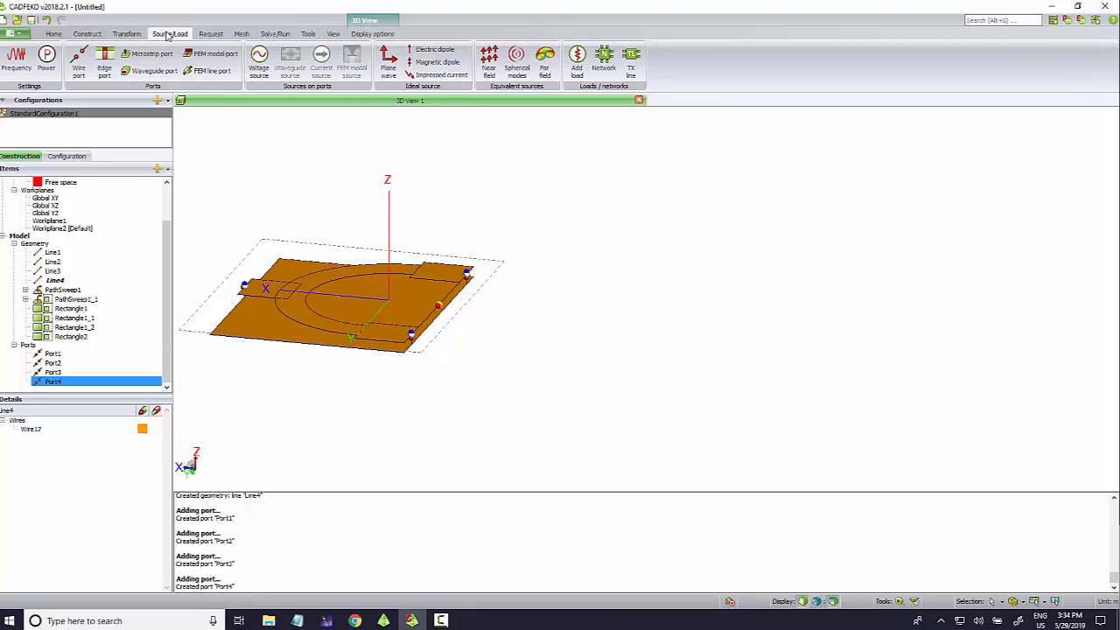
click(576, 58)
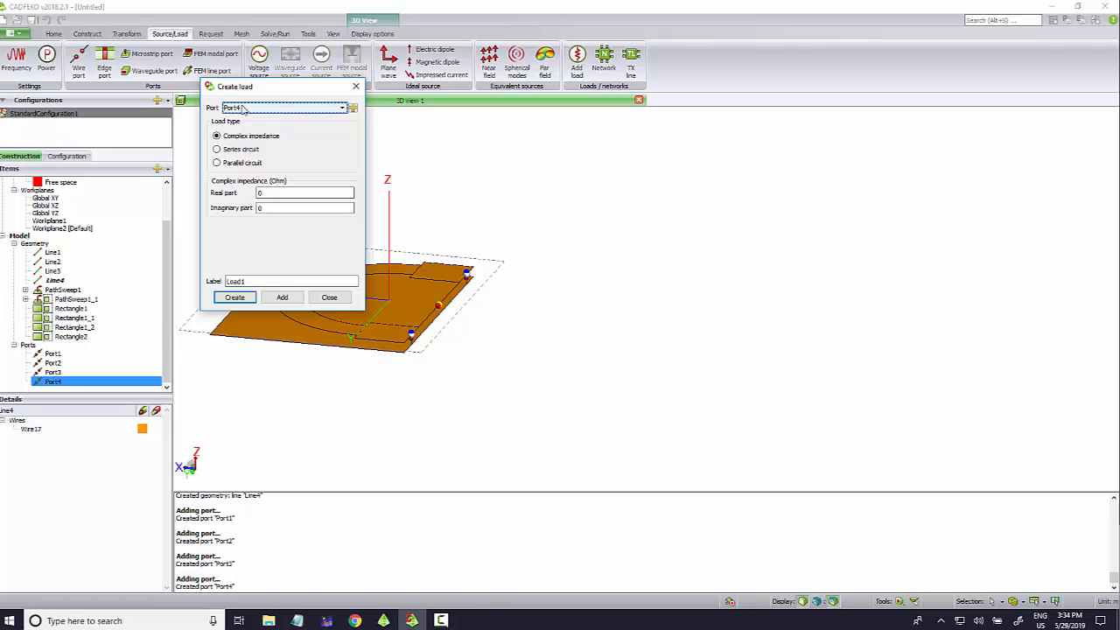
click(262, 193)
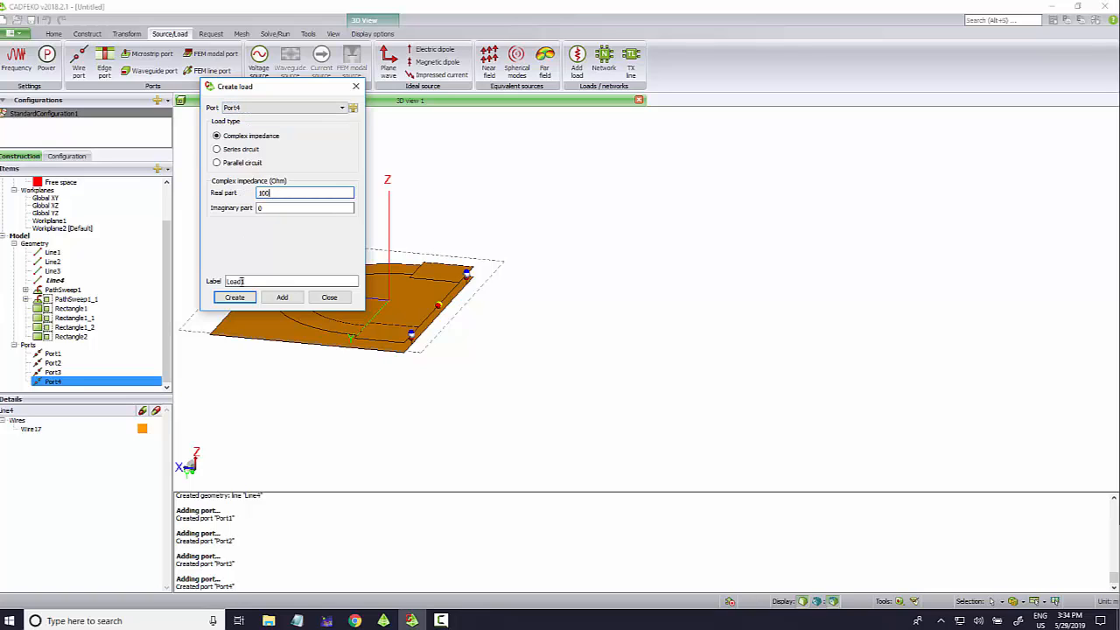
click(241, 298)
drag(442, 324, 460, 392)
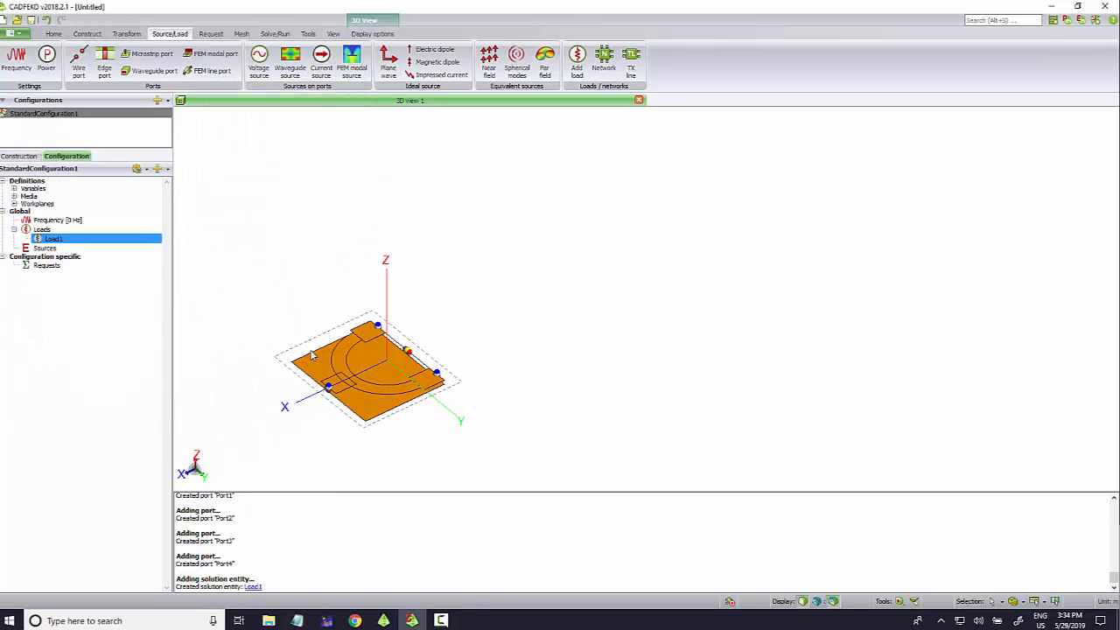
drag(312, 351, 285, 354)
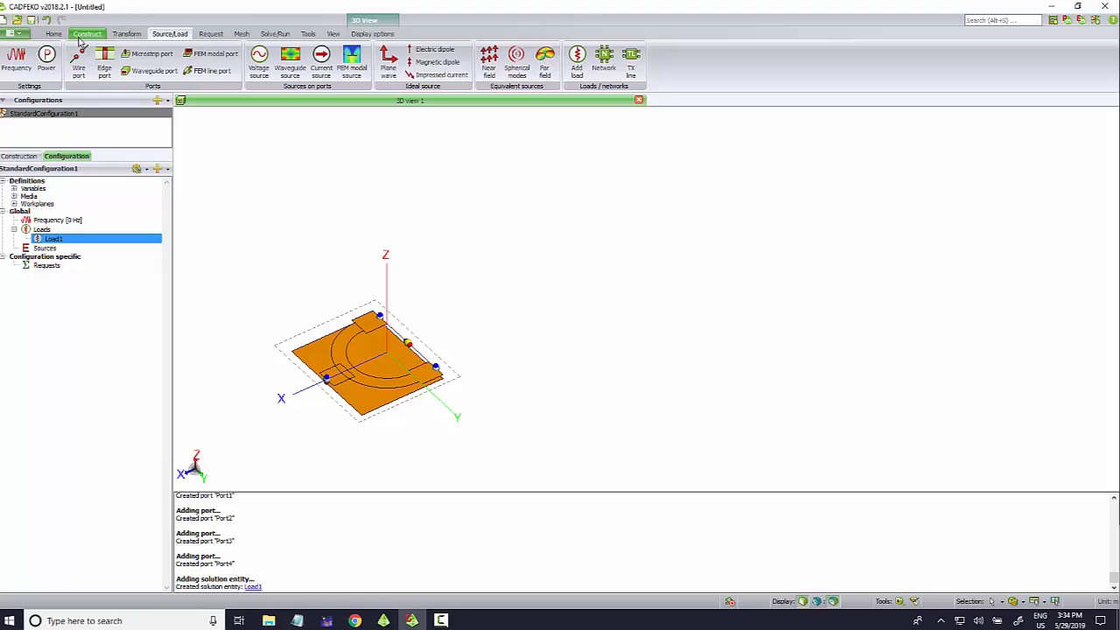
Step: Set the solution frequency to linearly spaced discrete points from 3 GHz to 6 GHz with 51 frequencies
click(16, 59)
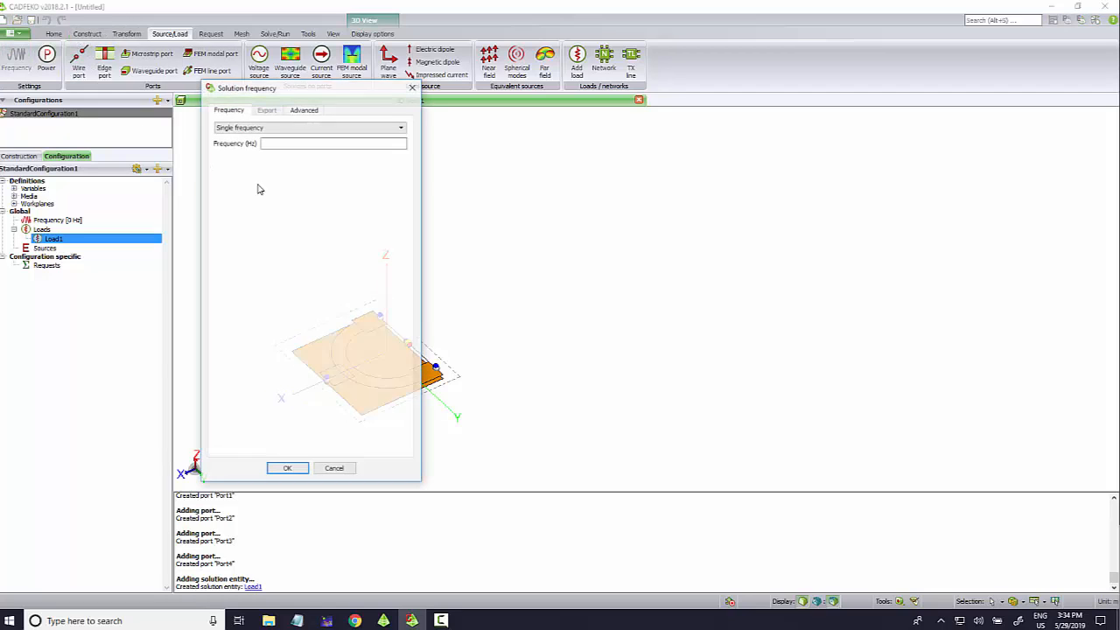
click(261, 127)
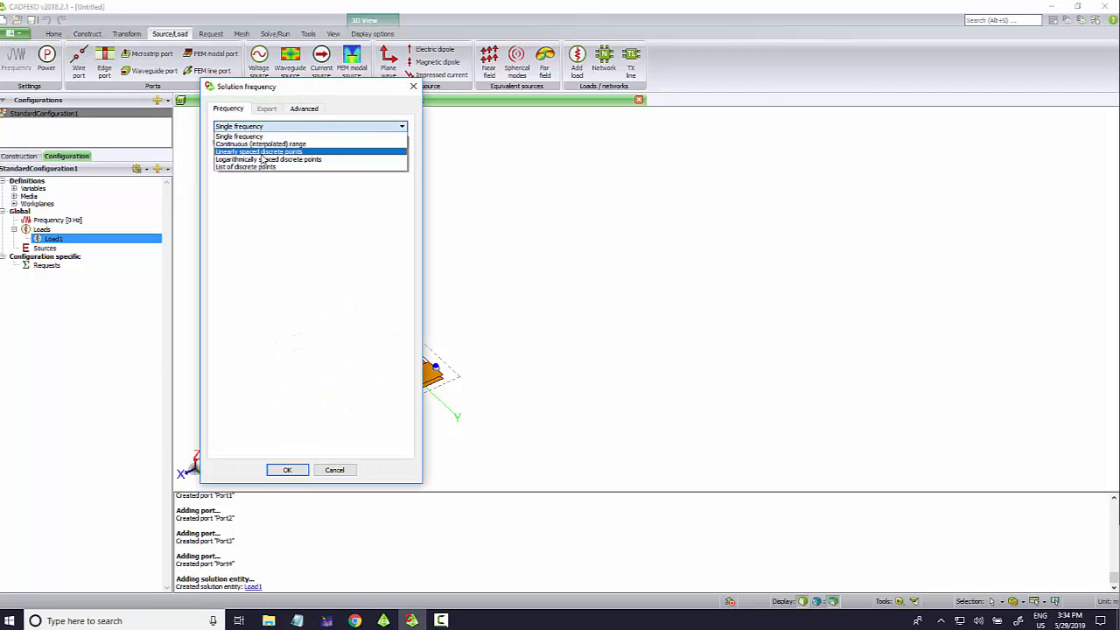
click(262, 151)
click(316, 141)
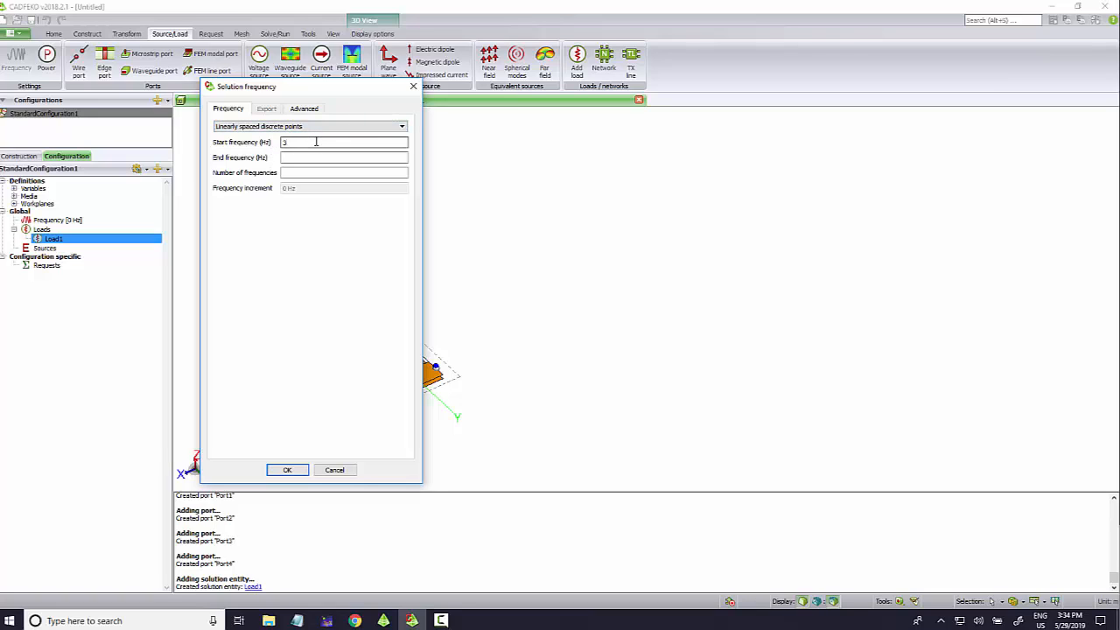
key(Tab)
key(Tab)
text(51)
click(289, 470)
mouse_move(303, 407)
mouse_down()
mouse_move(312, 426)
mouse_move(272, 377)
mouse_move(287, 396)
mouse_up()
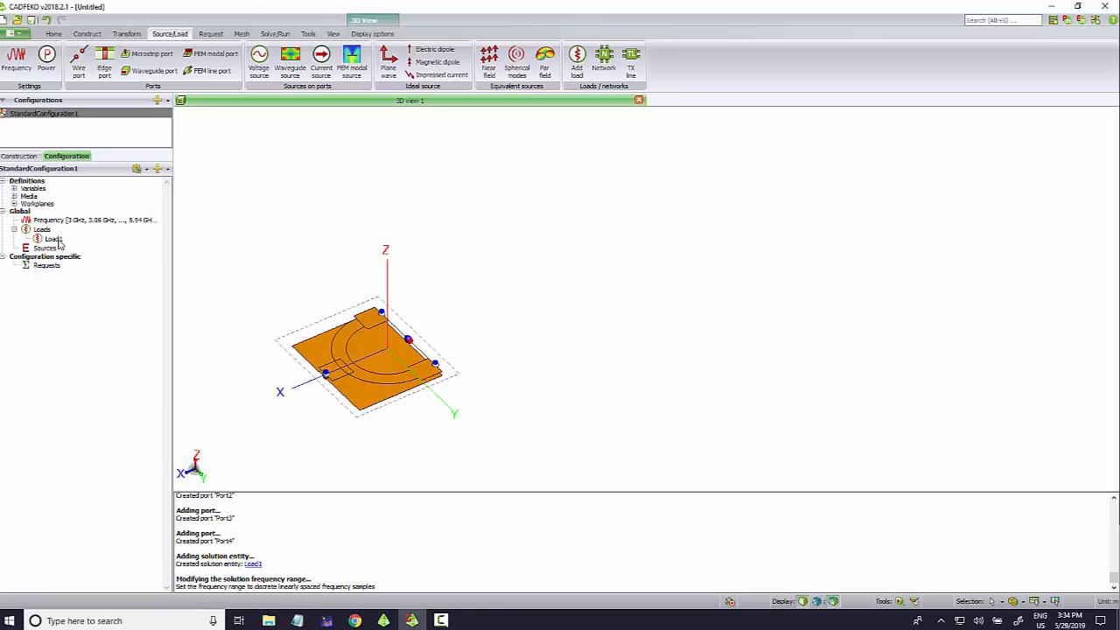
Step: Start a multiport S-parameter request with Port1 as the first port and Port2 as the second
click(213, 33)
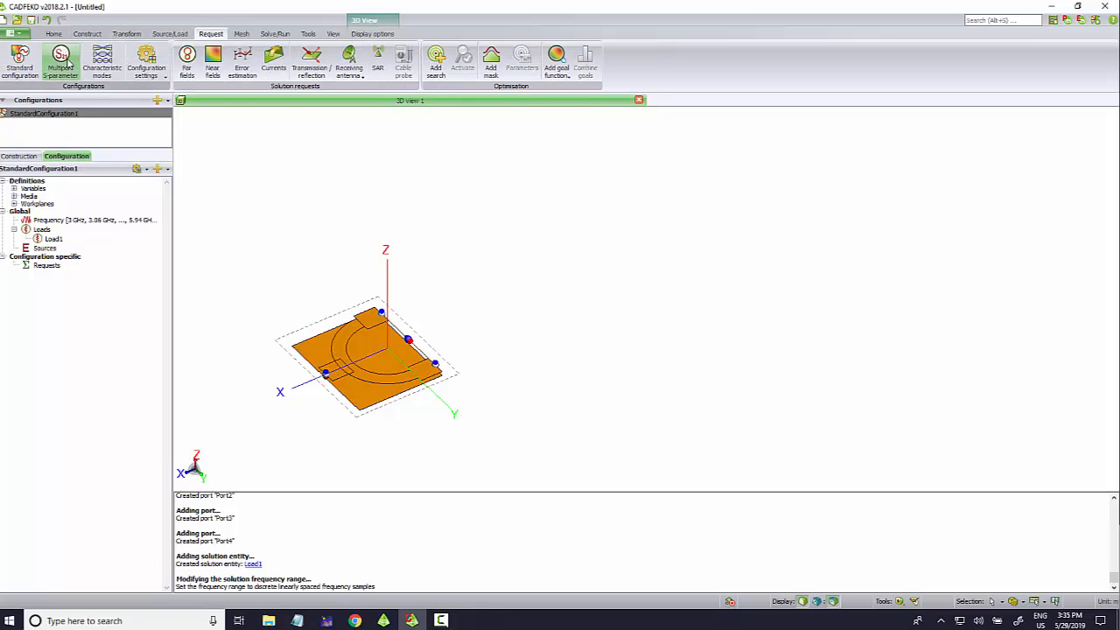
click(63, 62)
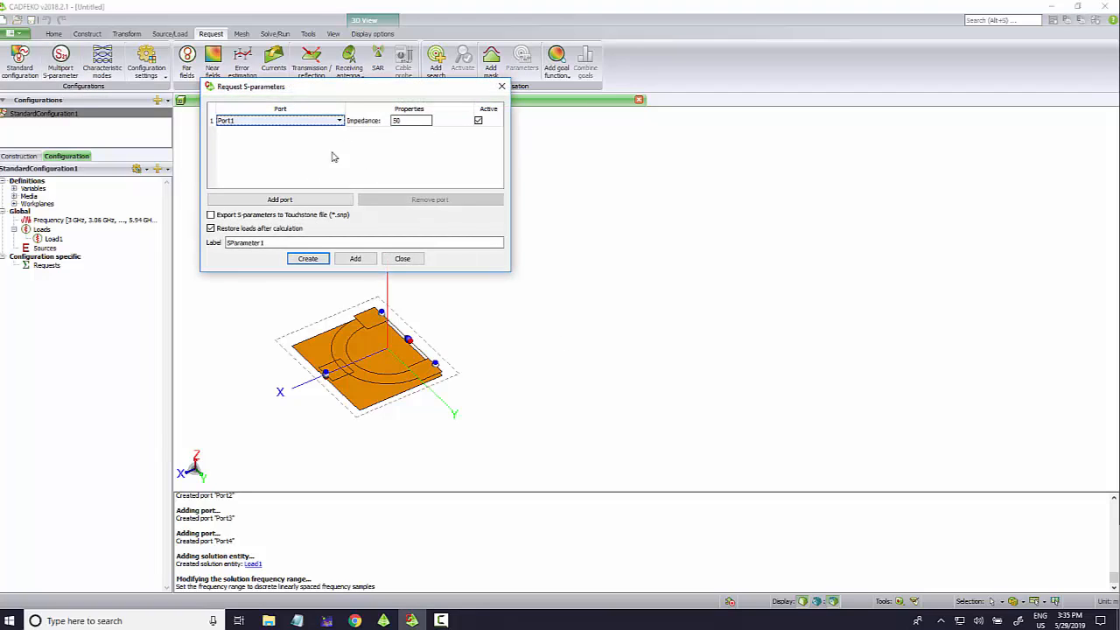
click(321, 200)
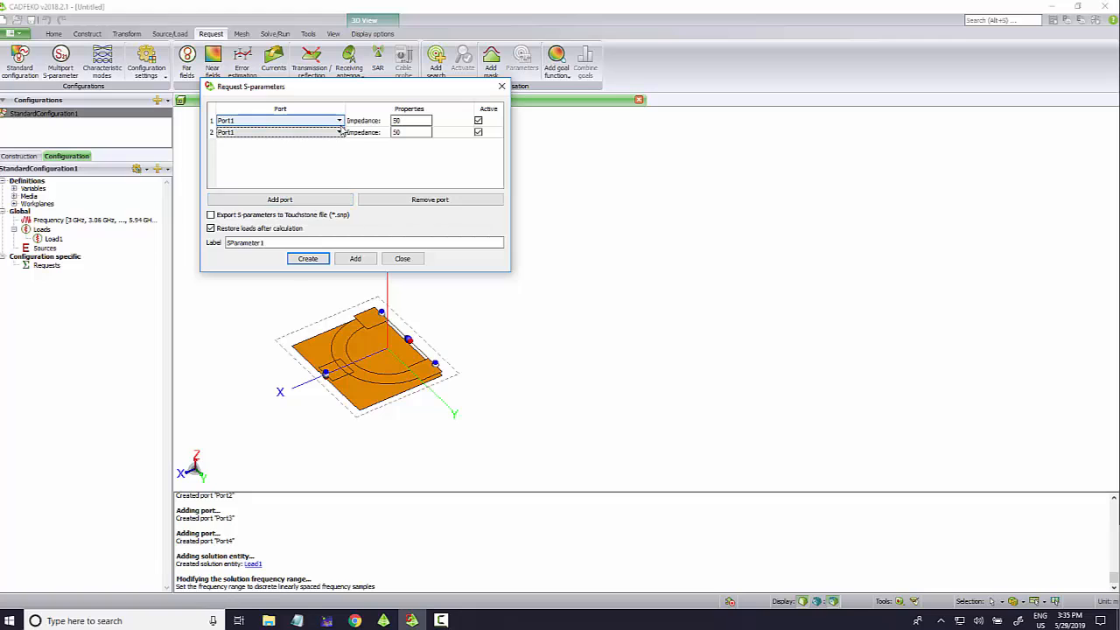
click(340, 131)
click(313, 138)
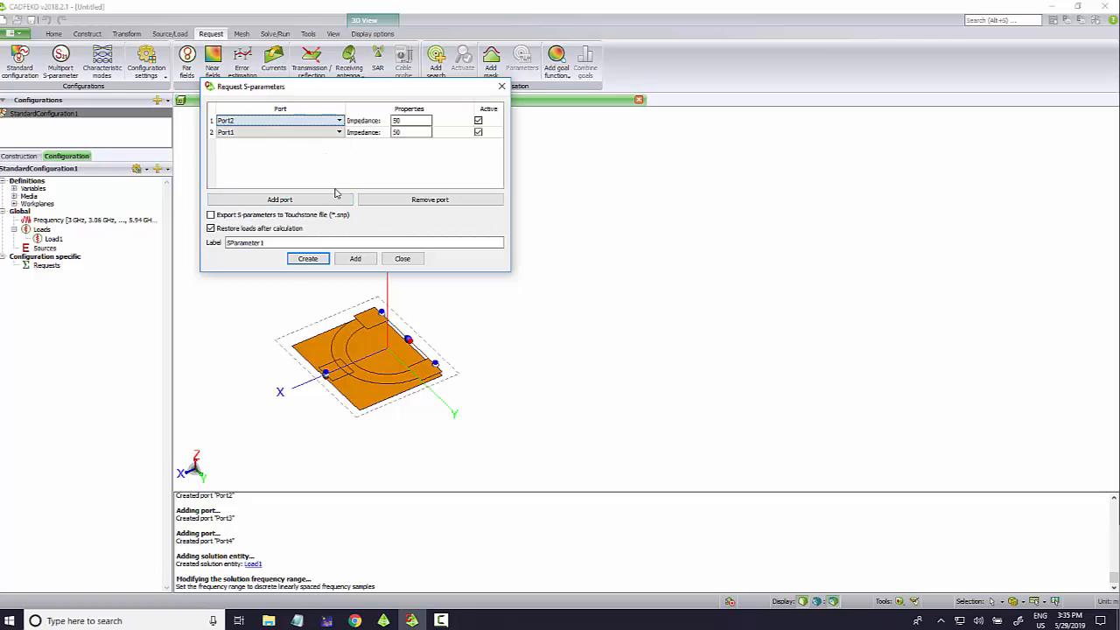
click(293, 120)
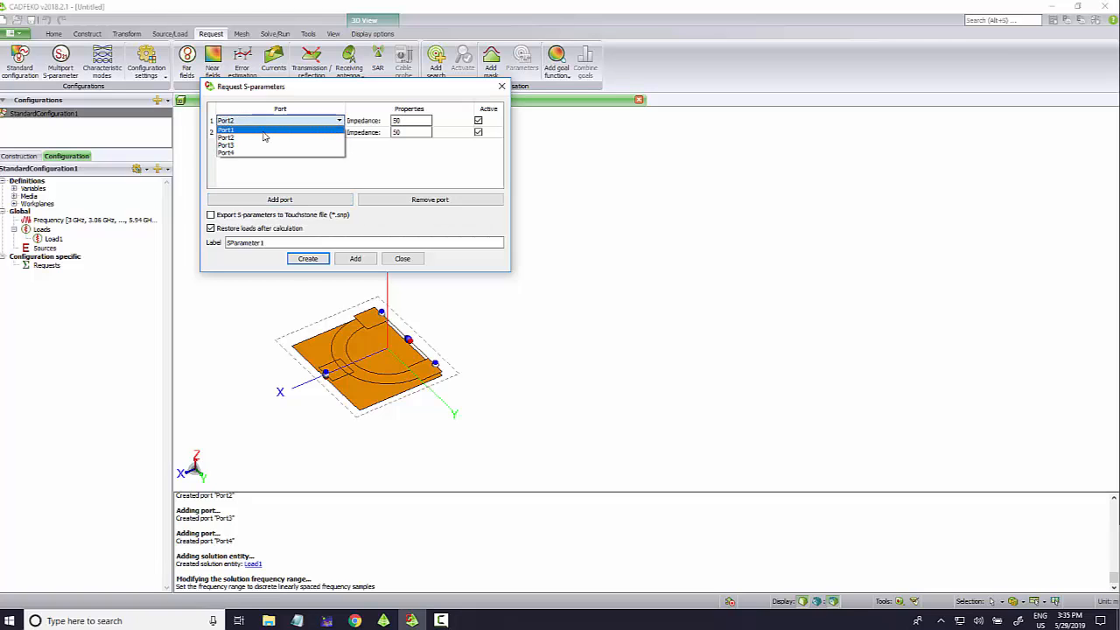
click(262, 129)
click(262, 132)
click(263, 149)
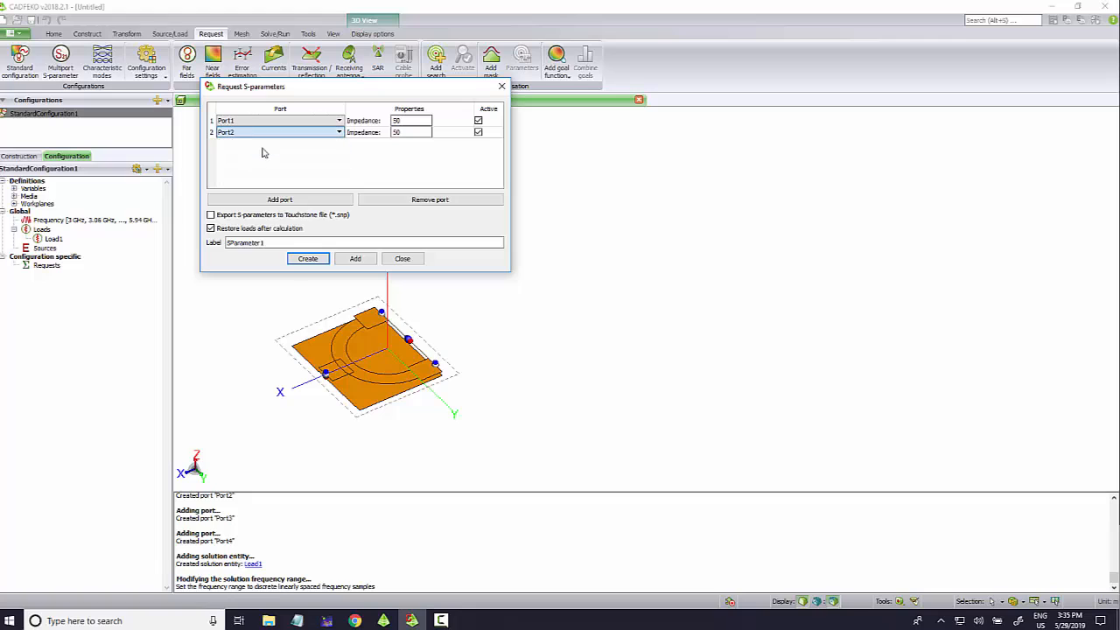
Step: Add Port3 as the third port, create the S-parameter request, and review its port settings
click(280, 200)
click(262, 144)
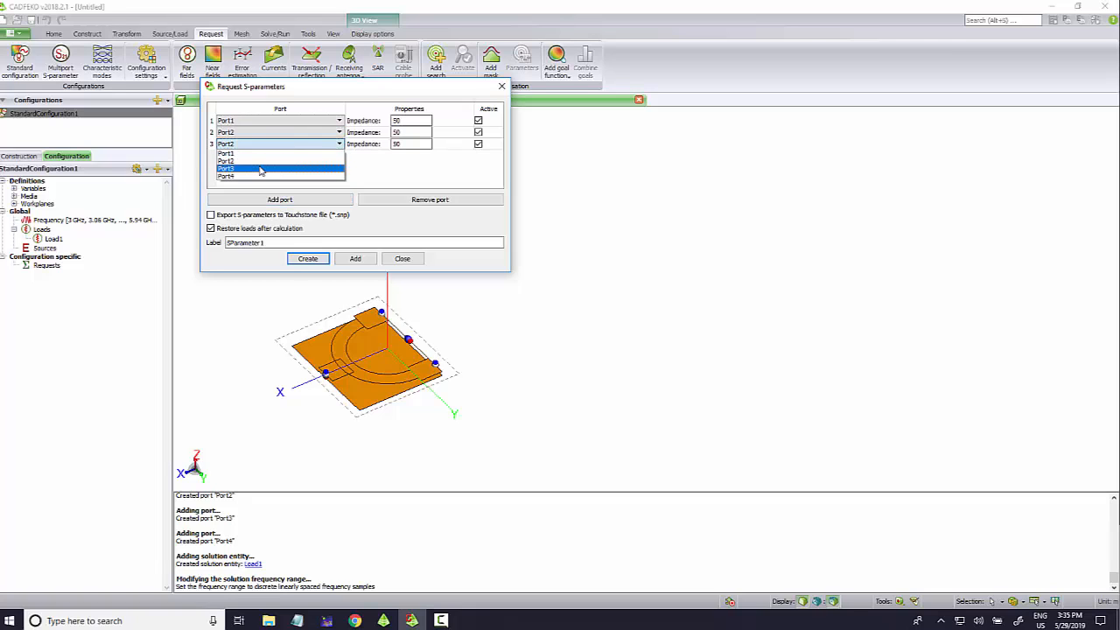
click(259, 168)
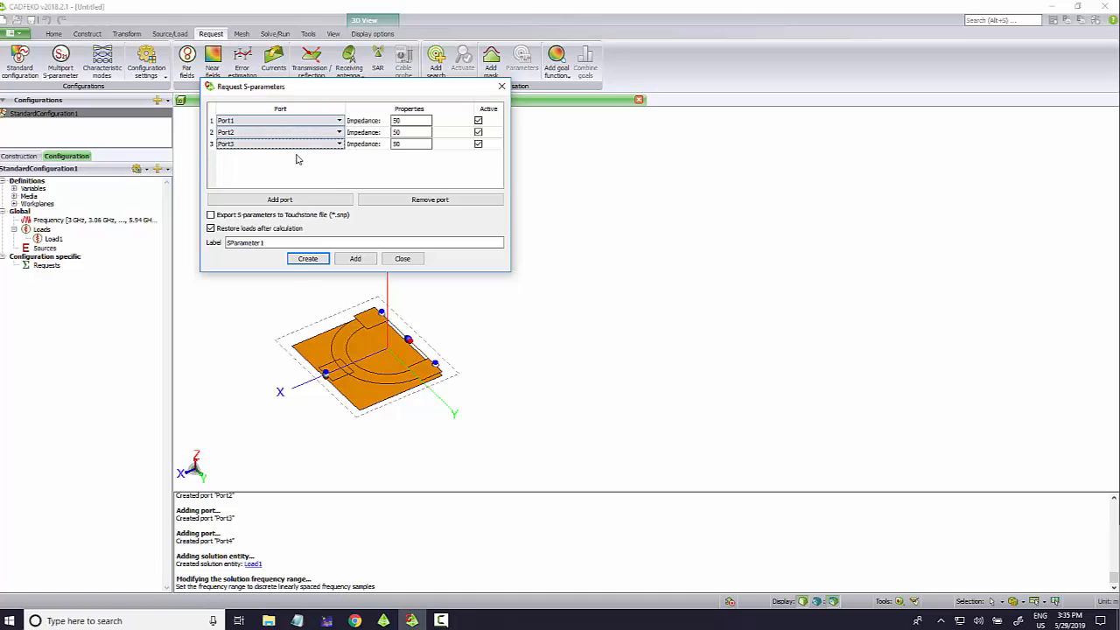
click(355, 259)
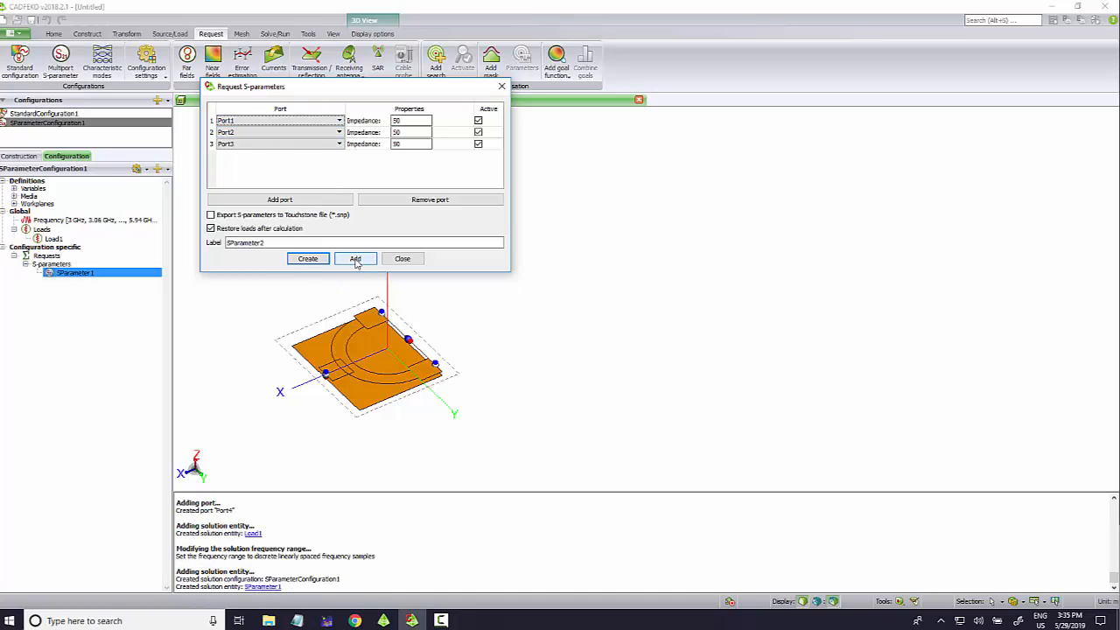
click(402, 259)
double_click(103, 273)
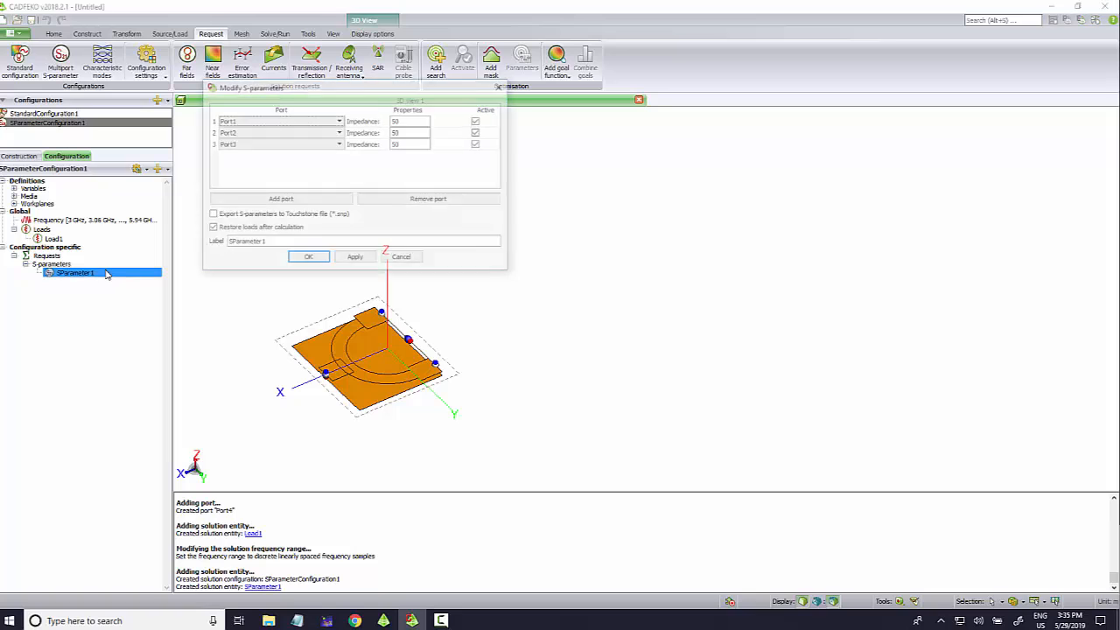
click(313, 259)
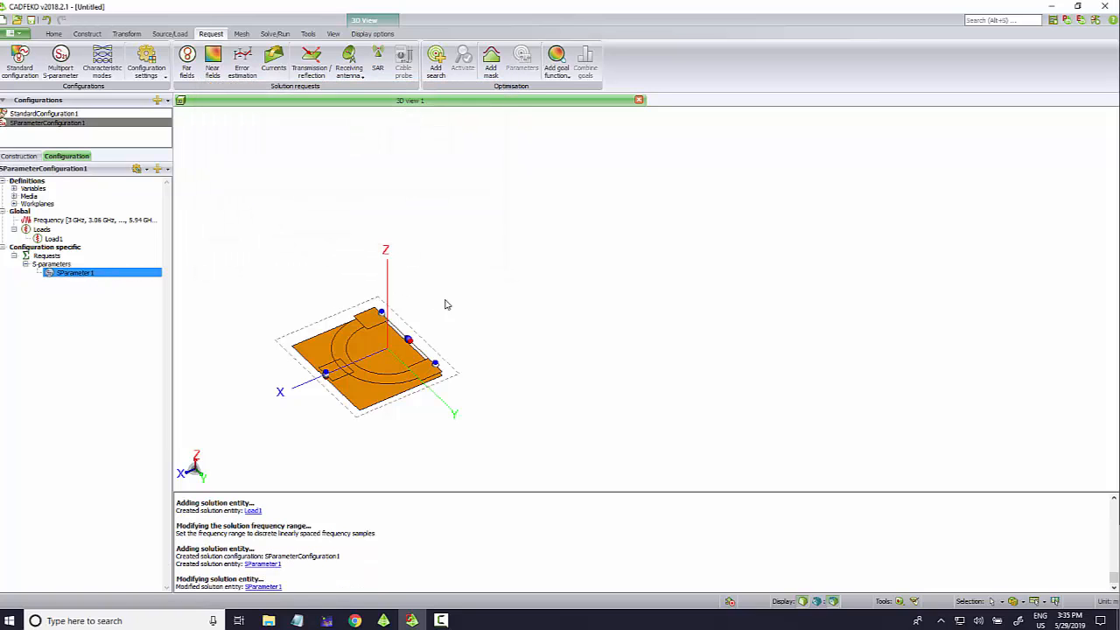
Step: Mesh the whole model with standard mesh size and a wire segment radius of 1e-4
click(242, 34)
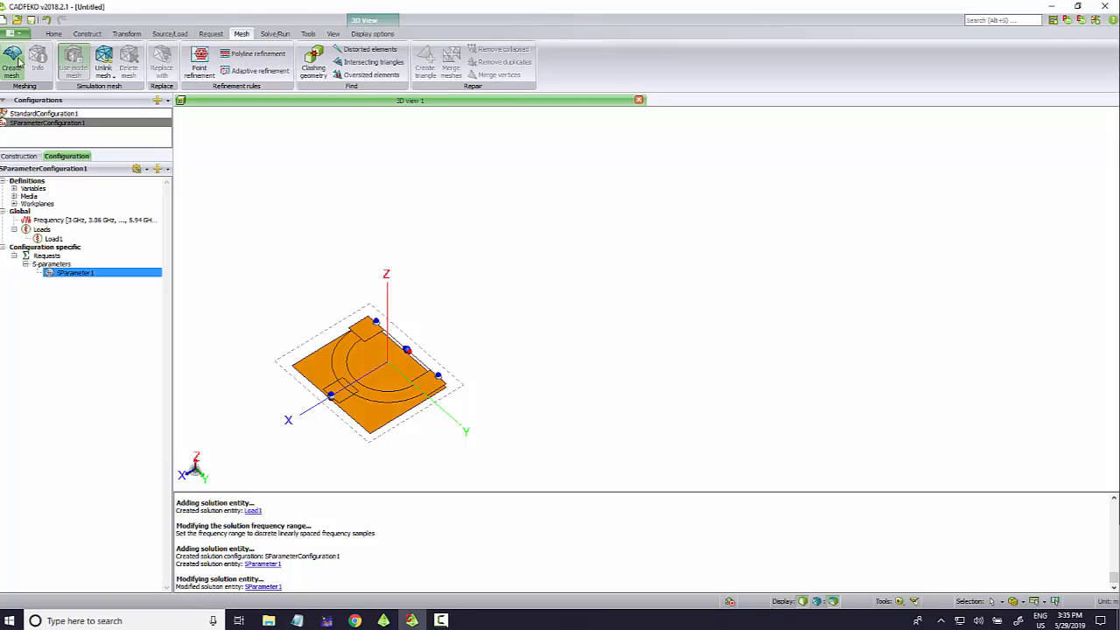
click(12, 63)
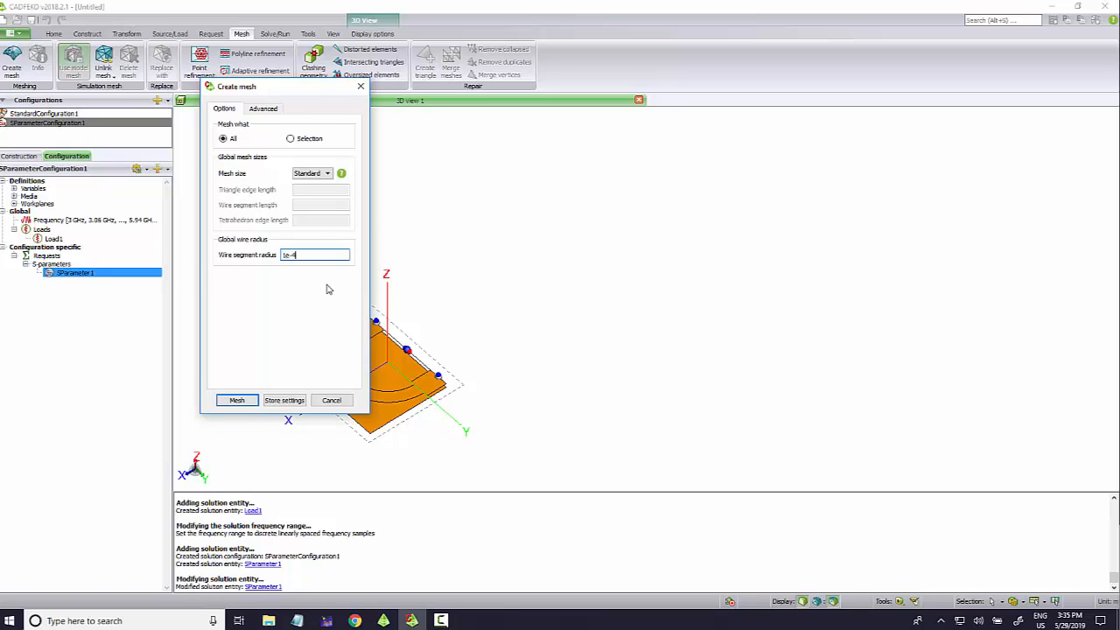
click(236, 400)
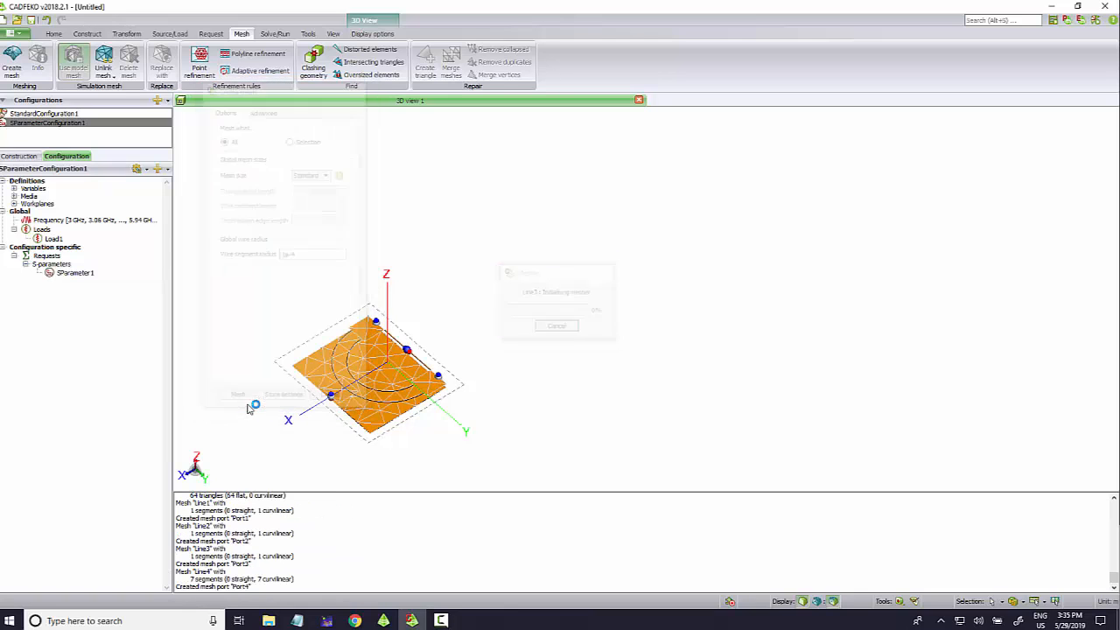
drag(641, 267, 645, 298)
scroll(373, 405, up, 5)
scroll(372, 405, down, 3)
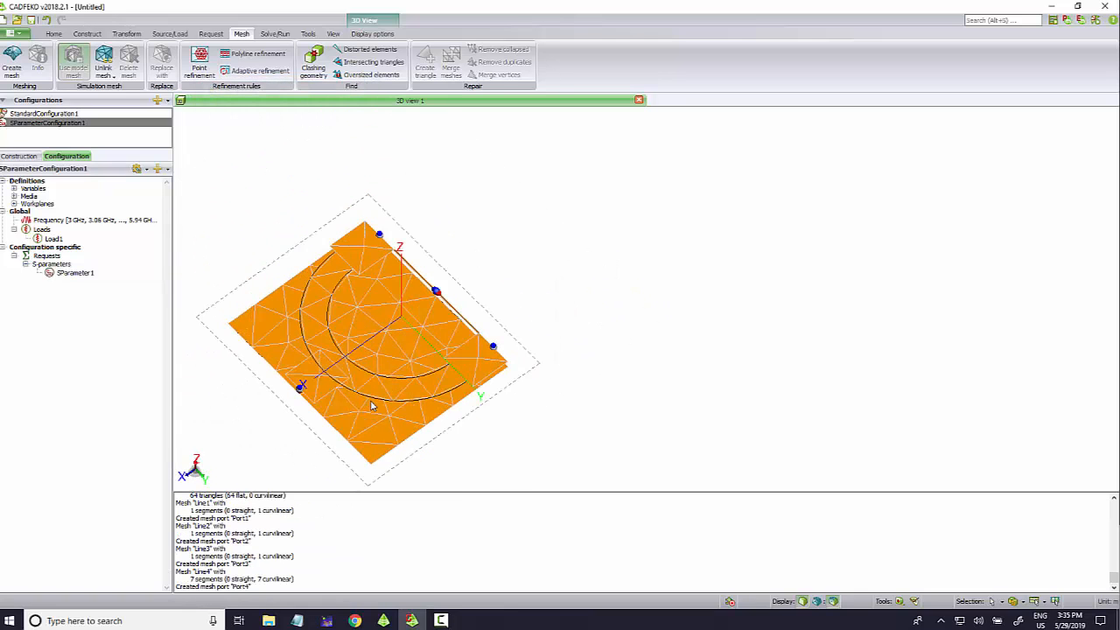
drag(471, 377, 387, 329)
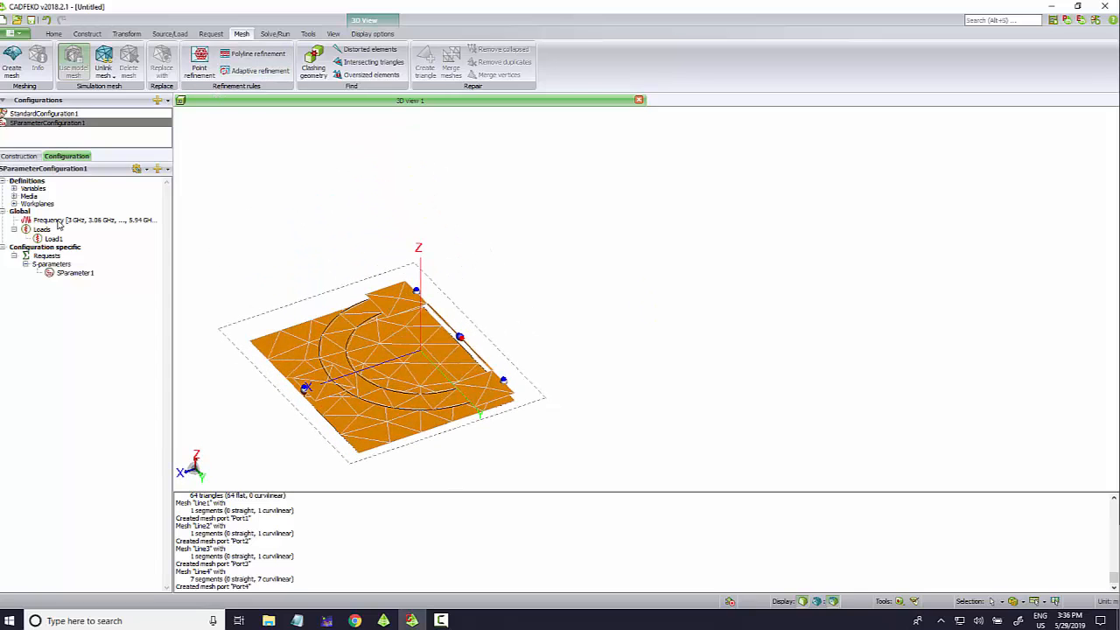
Step: Union all the geometry parts: the four lines, both path sweeps and the four rectangles
click(25, 156)
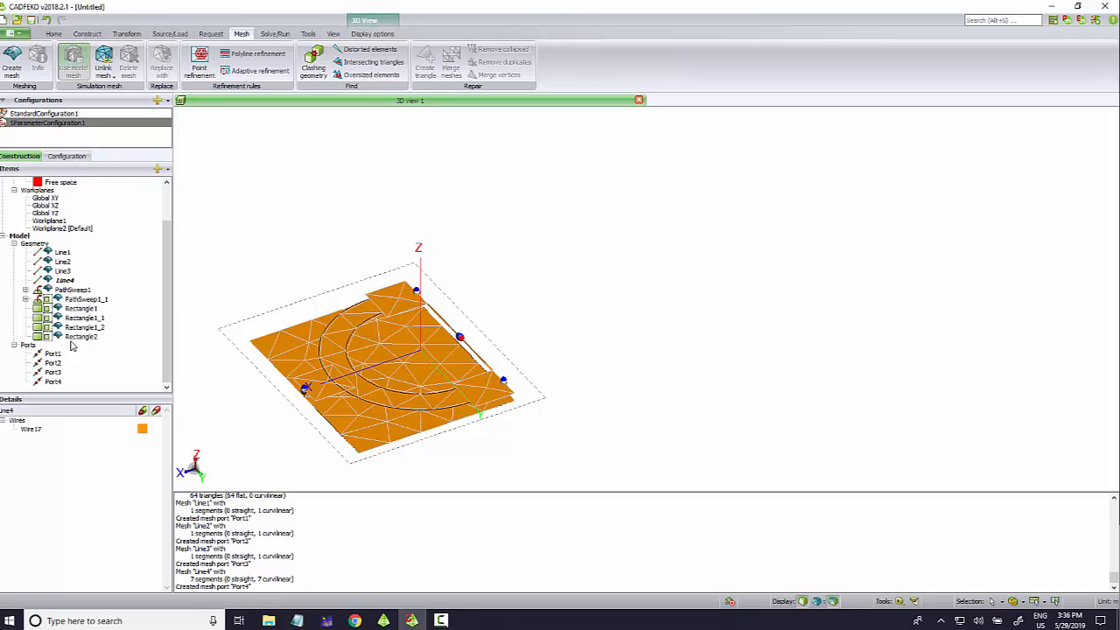
drag(76, 338, 63, 253)
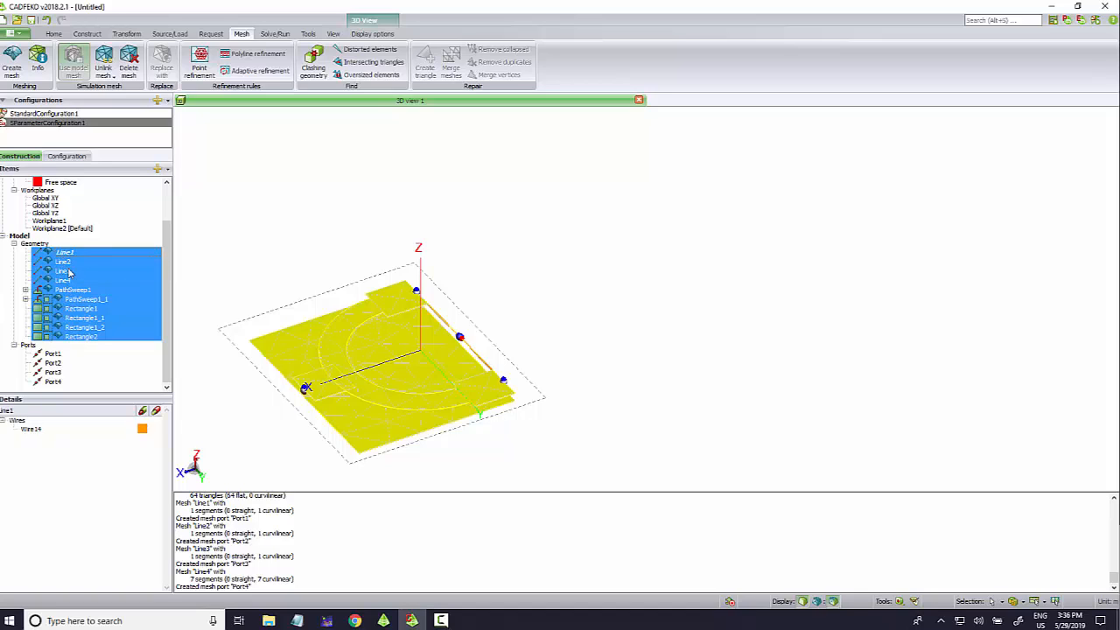
click(87, 33)
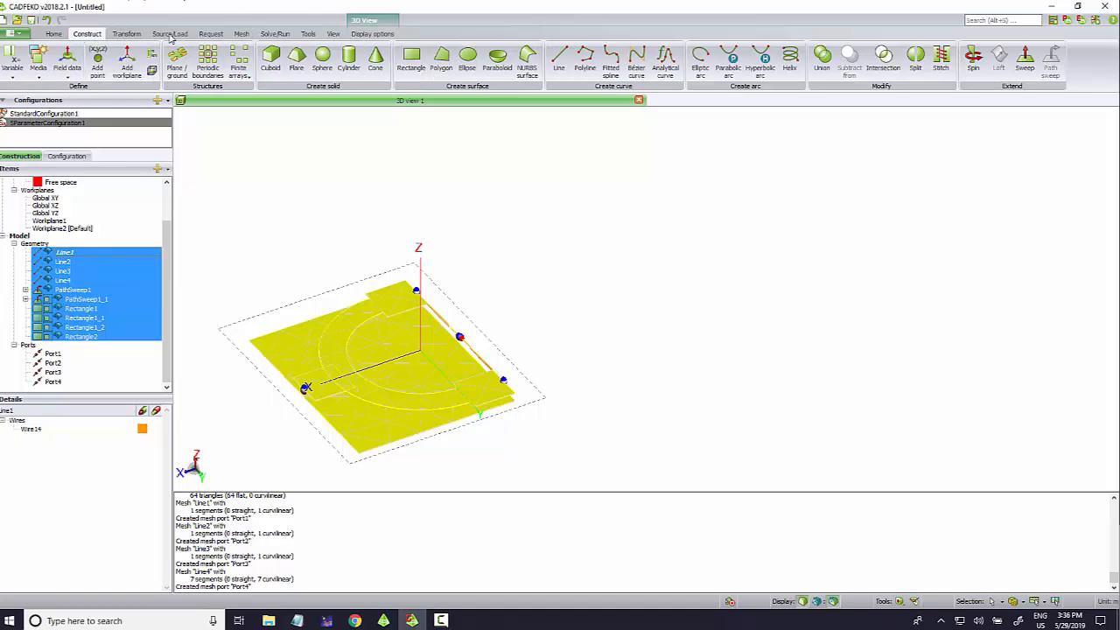
click(822, 59)
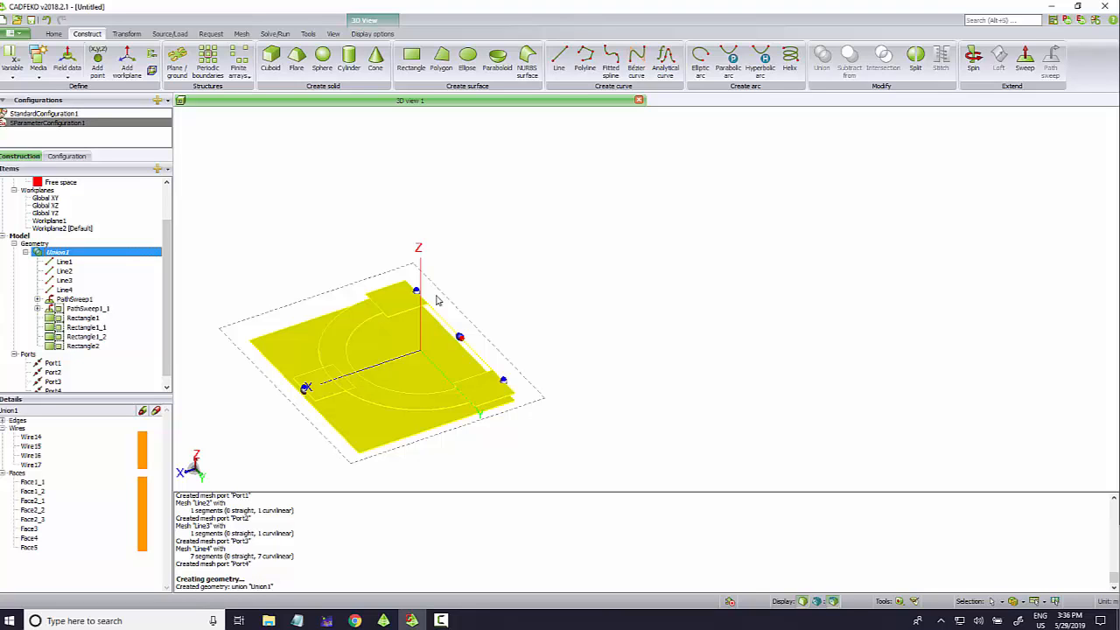
Step: Mesh the united geometry with the same mesh settings and inspect the mesh
drag(460, 342, 568, 343)
click(242, 33)
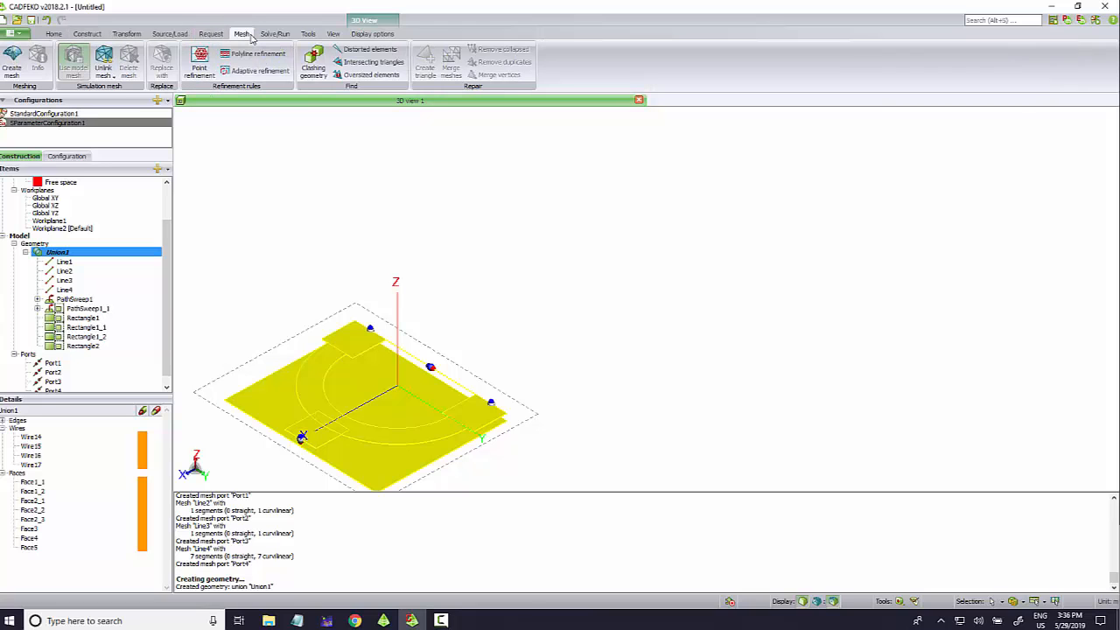
click(11, 63)
click(238, 399)
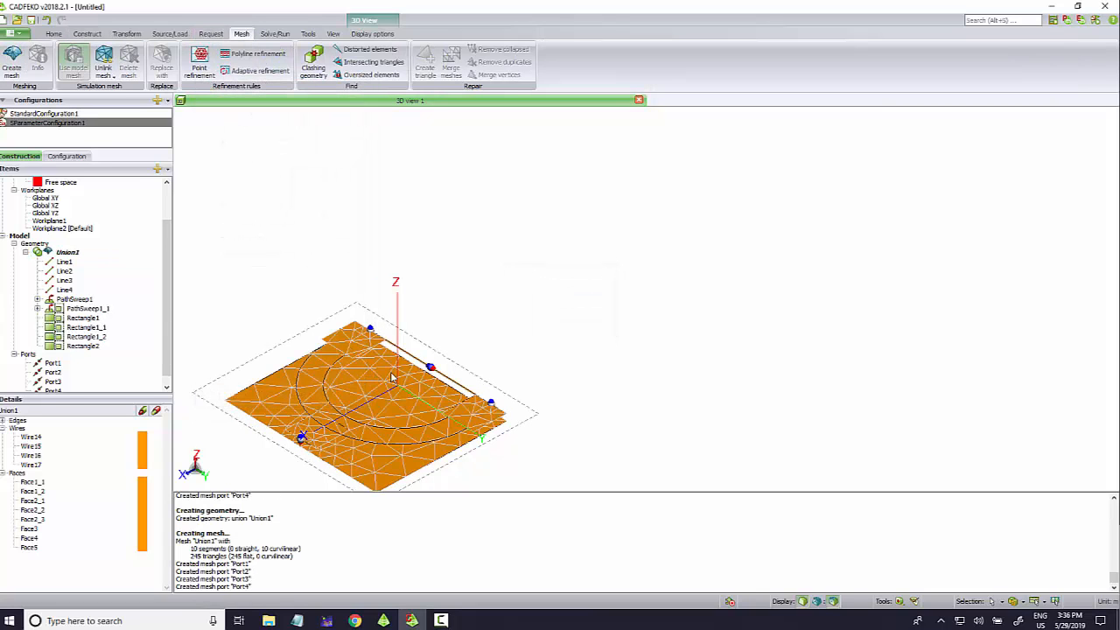
drag(350, 372, 349, 346)
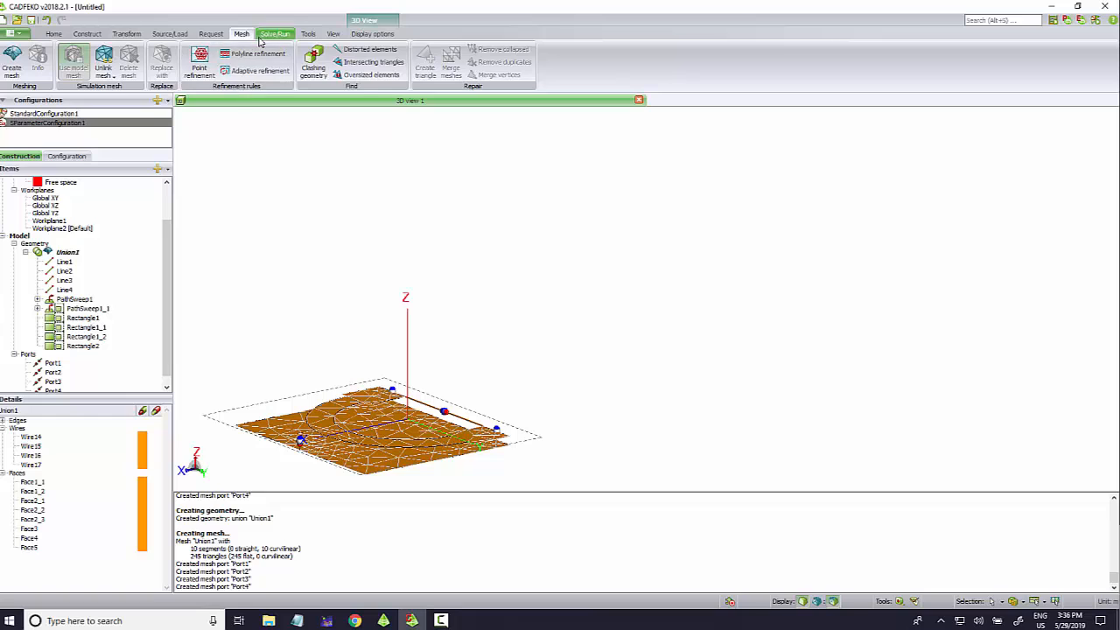
Step: Run the Feko solver, saving the model as Wilkinson_3, and close the run window when it finishes
click(275, 33)
click(240, 61)
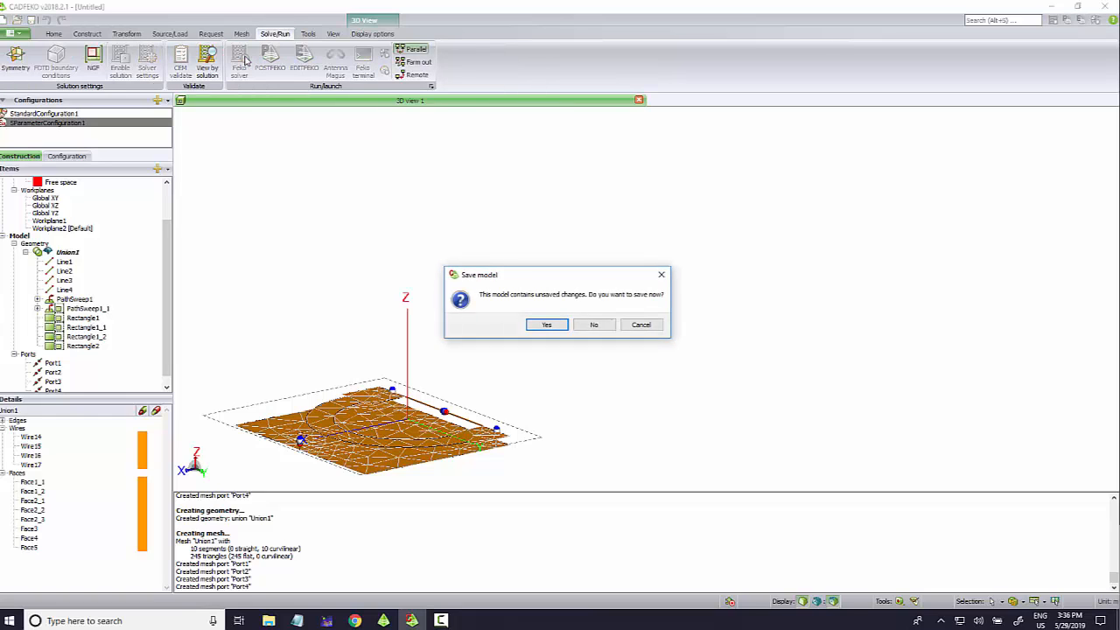
click(536, 328)
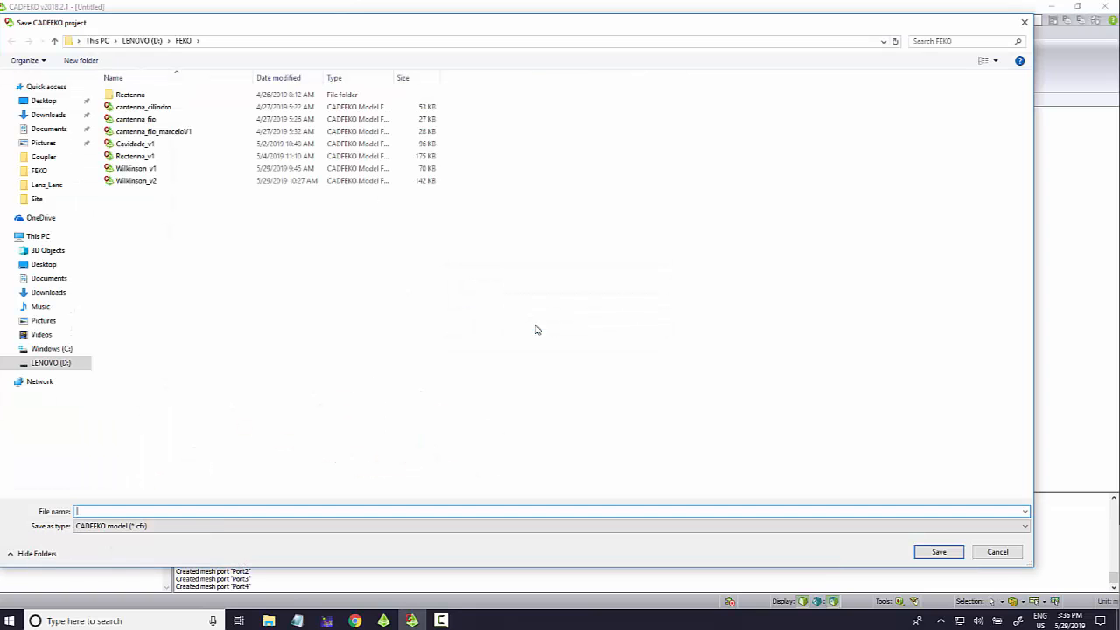
text(Wilkinson_3)
key(Return)
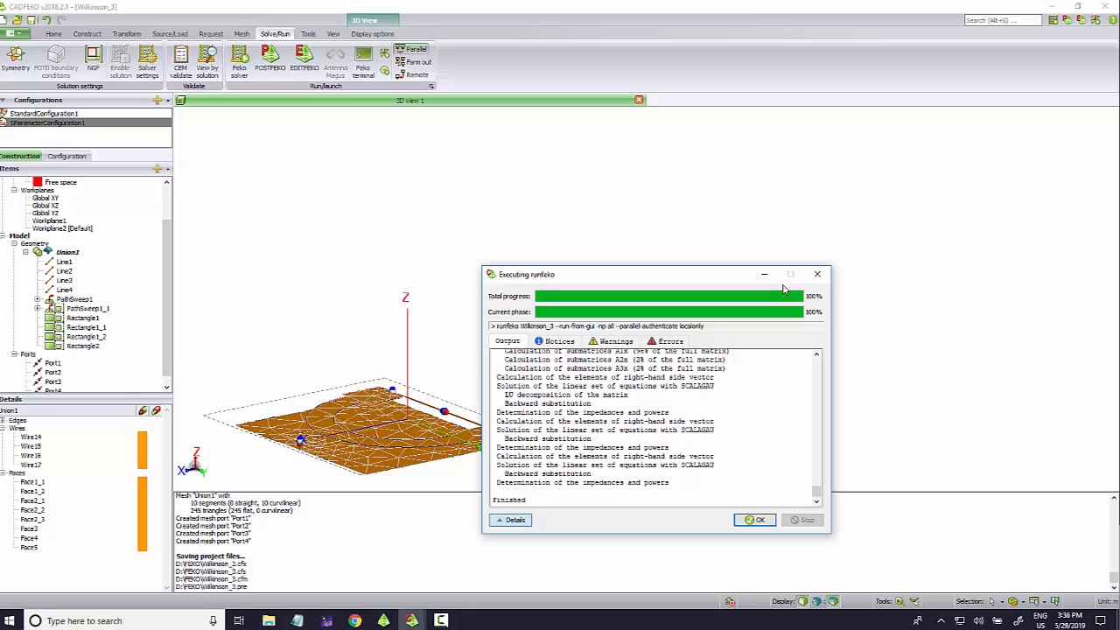
click(756, 522)
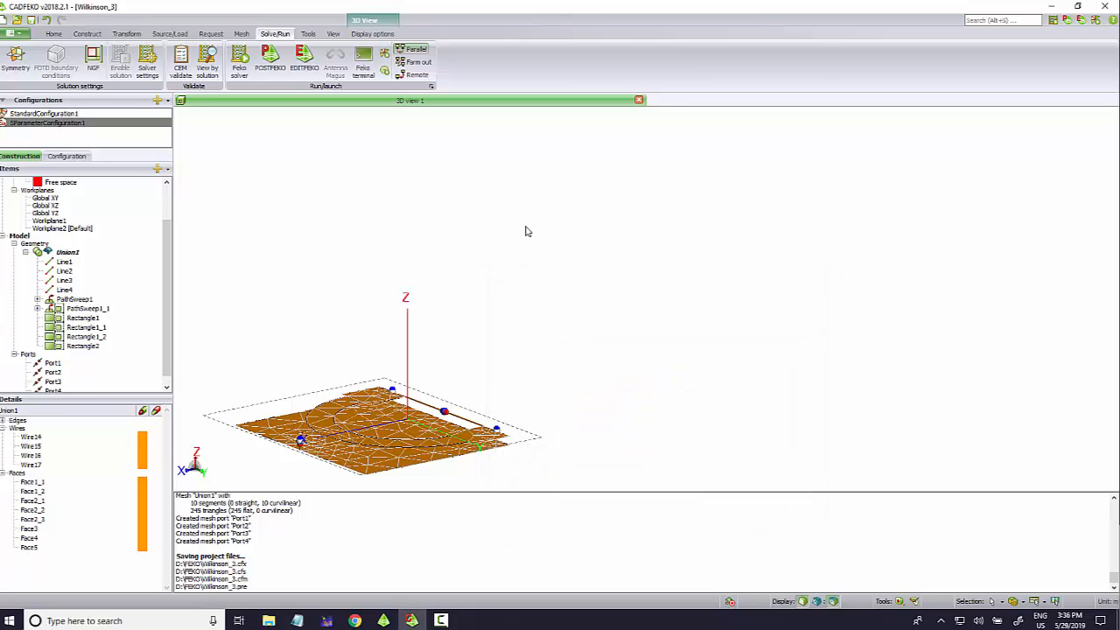
Step: Open the results in POSTFEKO and plot SParameter1 on a new Cartesian graph
click(272, 56)
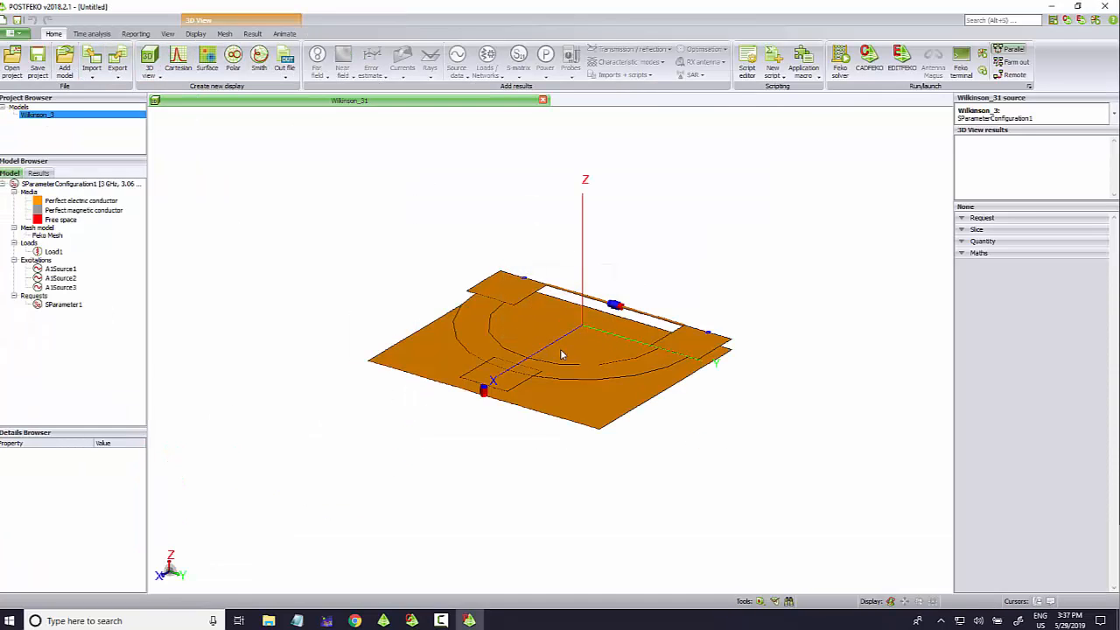
drag(561, 354, 600, 338)
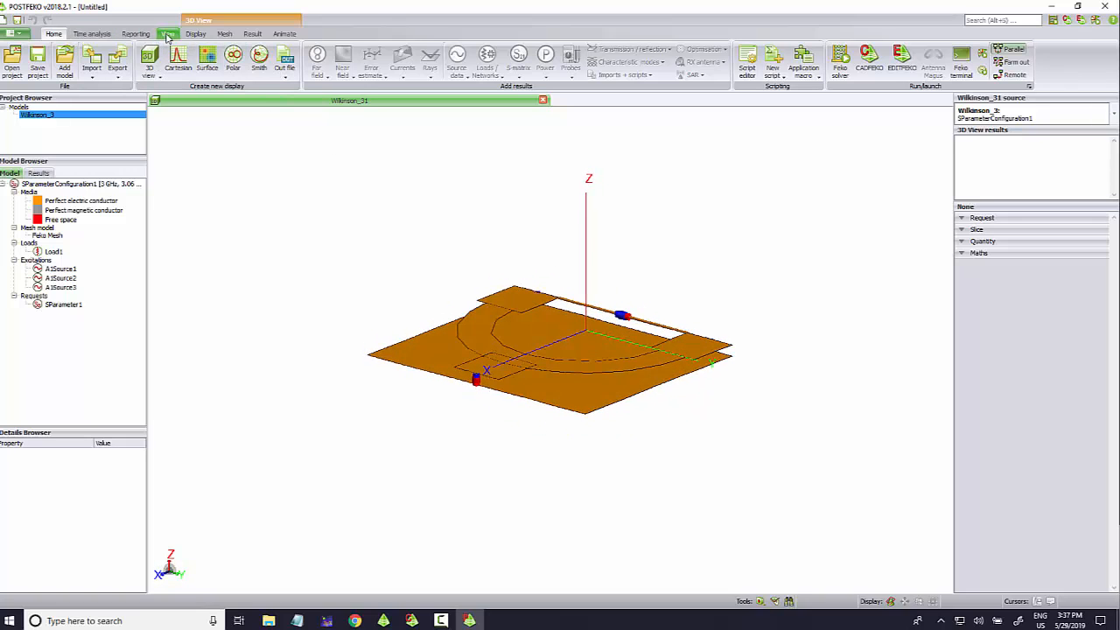
click(183, 60)
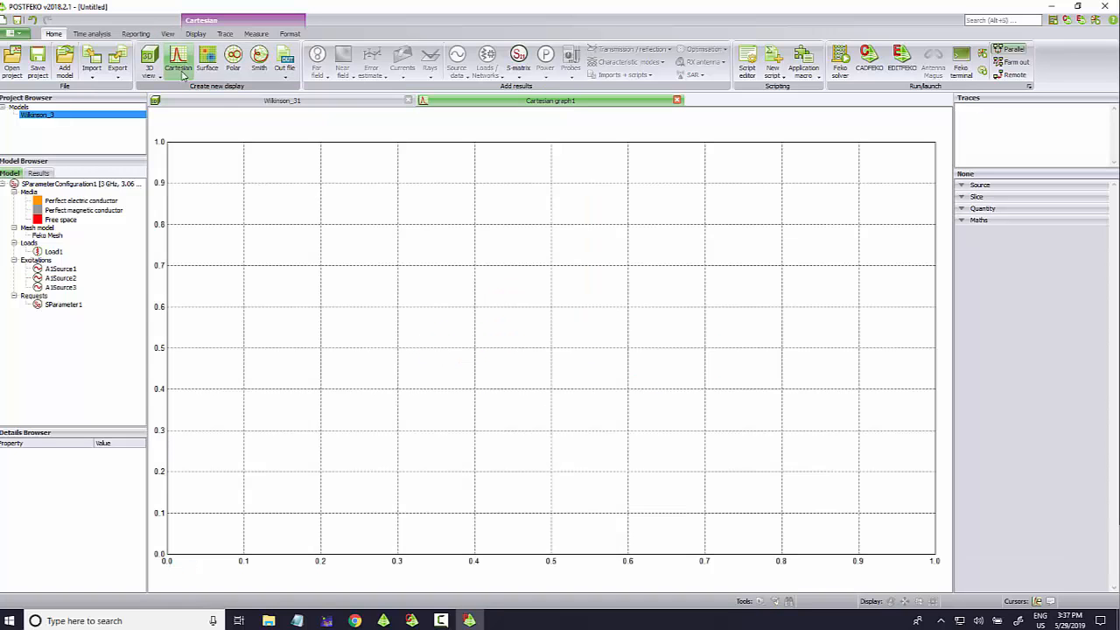
mouse_move(57, 305)
mouse_down()
mouse_move(444, 313)
mouse_move(470, 495)
mouse_up()
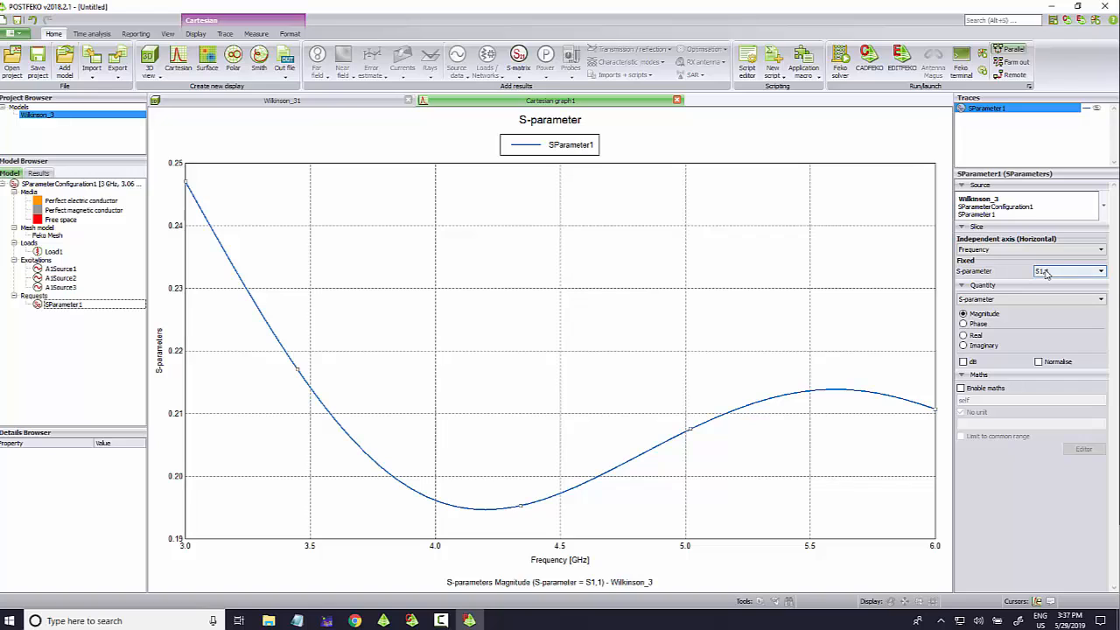
Step: Show the S1,1 trace in dB, duplicate it, and set the duplicate's S-parameter to S2,2
click(970, 361)
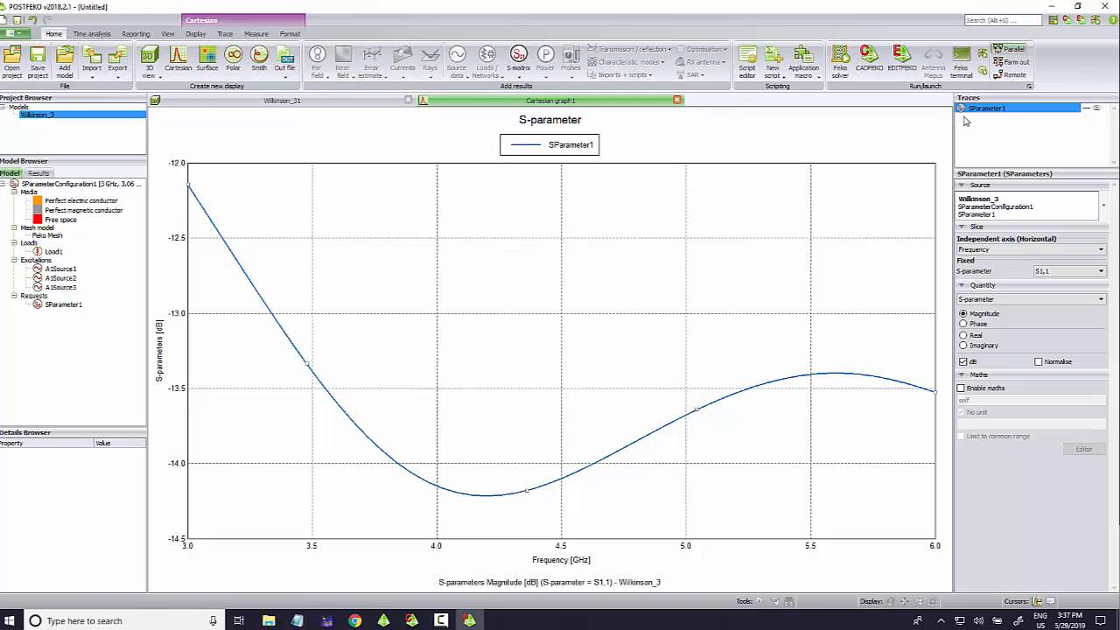
click(225, 33)
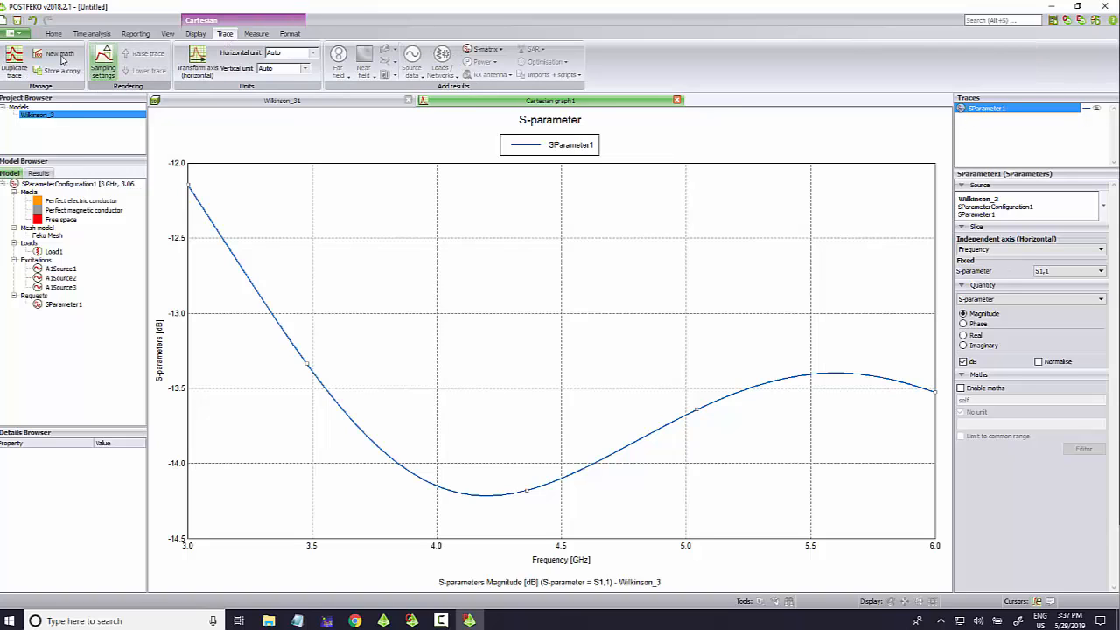
click(14, 62)
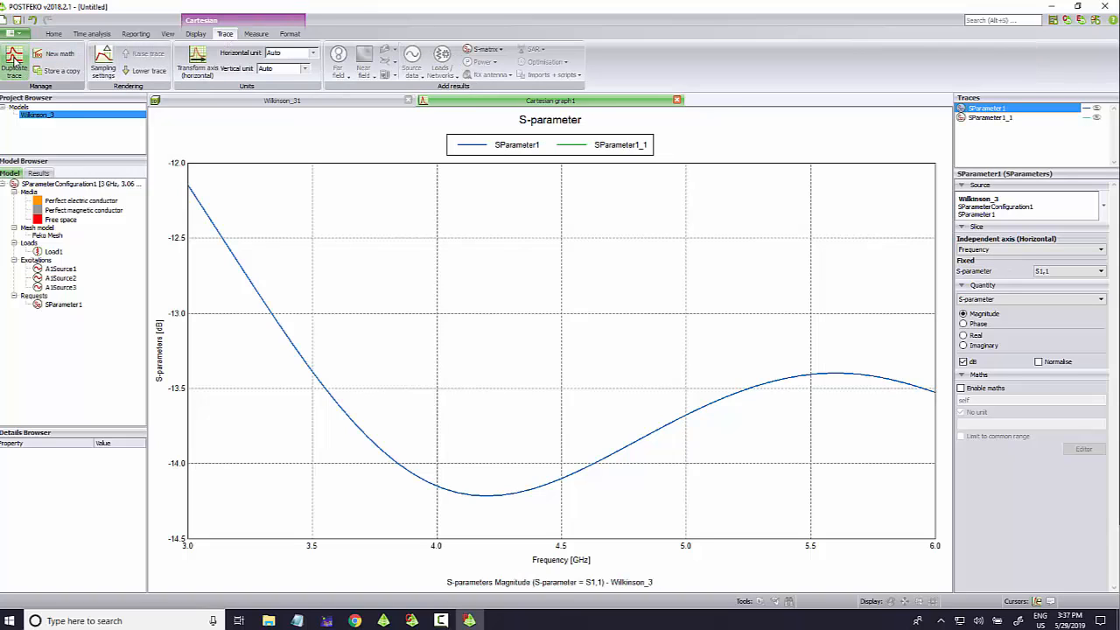
click(991, 120)
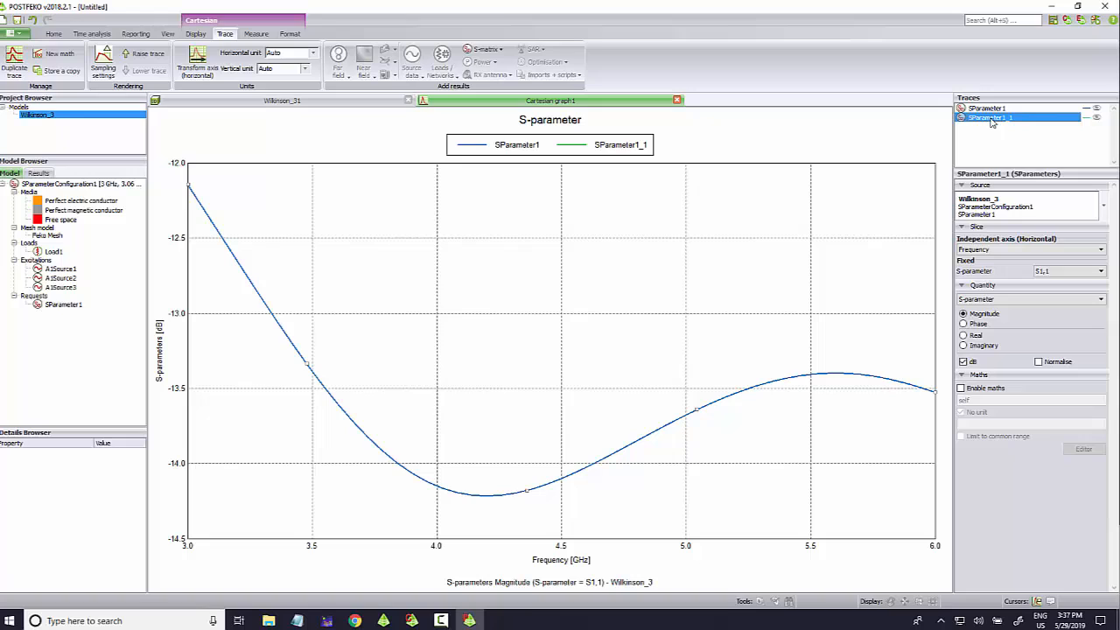
click(1067, 272)
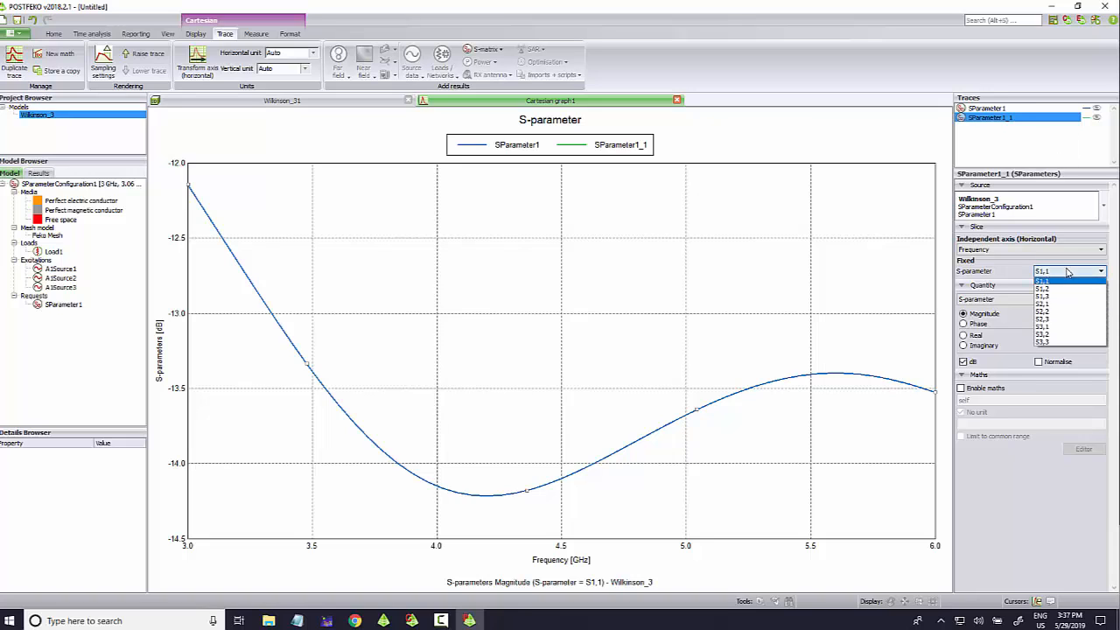
click(1075, 312)
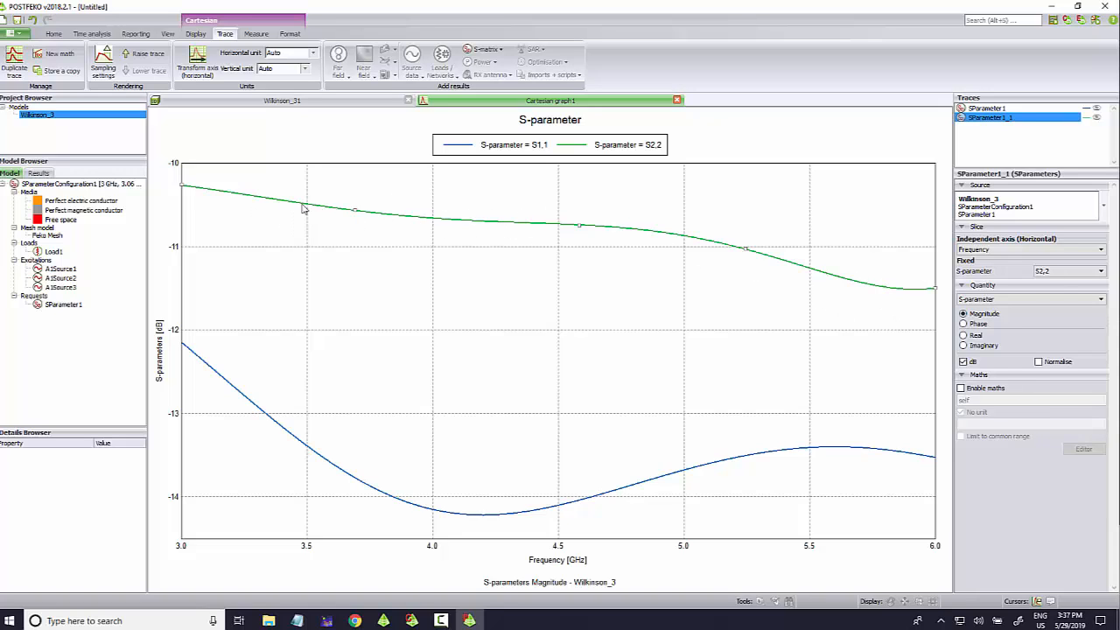
Step: Duplicate the S2,2 trace and set the original SParameter1_1 trace to S3,3
click(1051, 275)
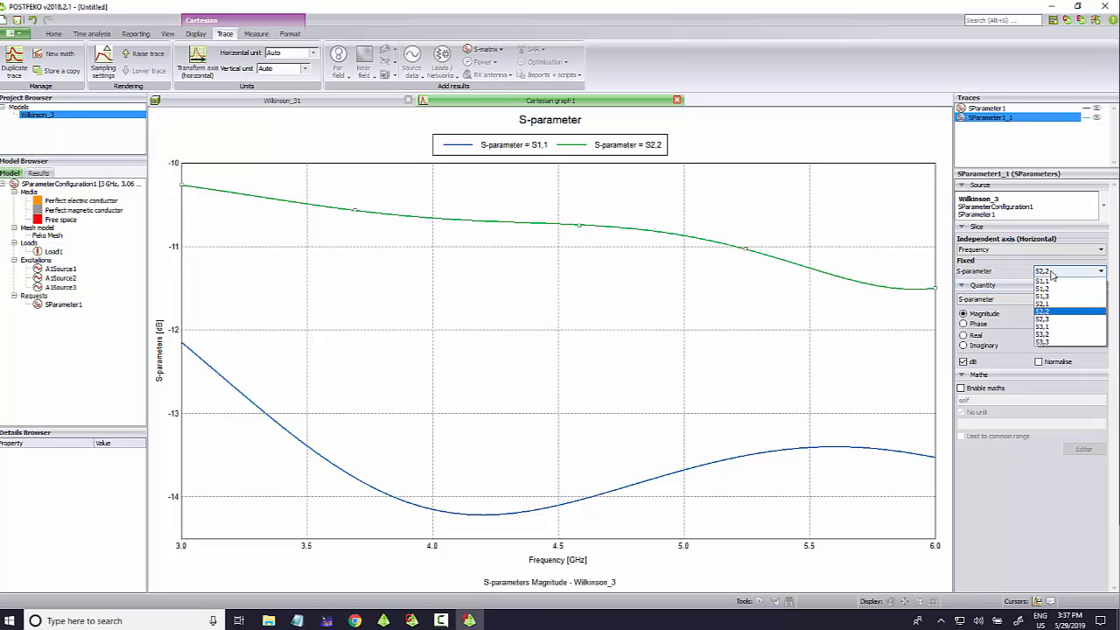
click(1050, 275)
click(14, 60)
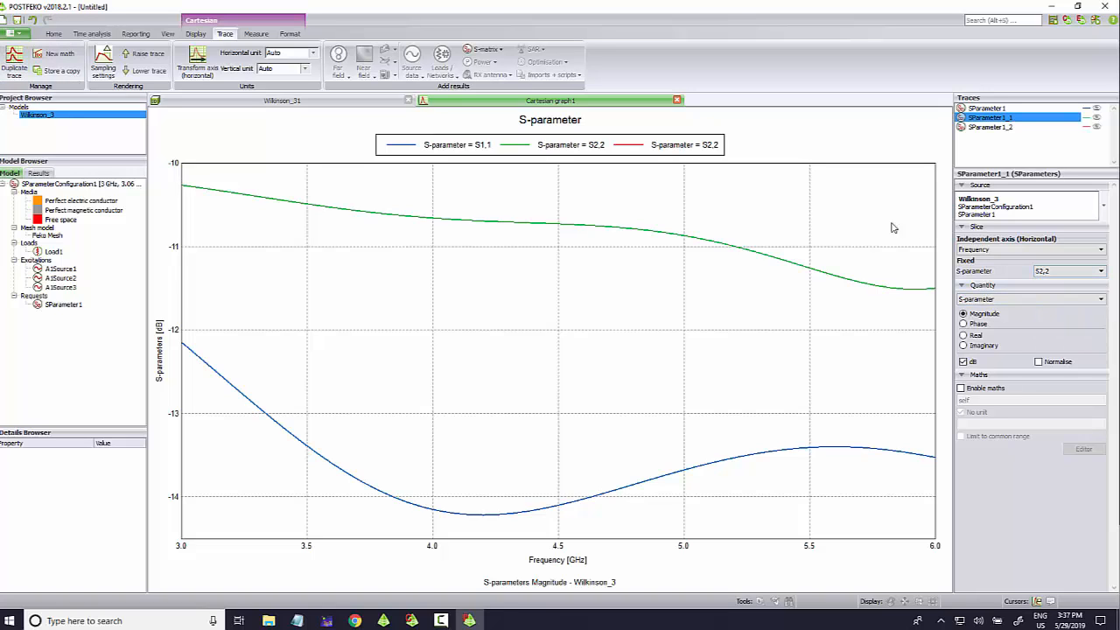
click(1054, 271)
click(1063, 349)
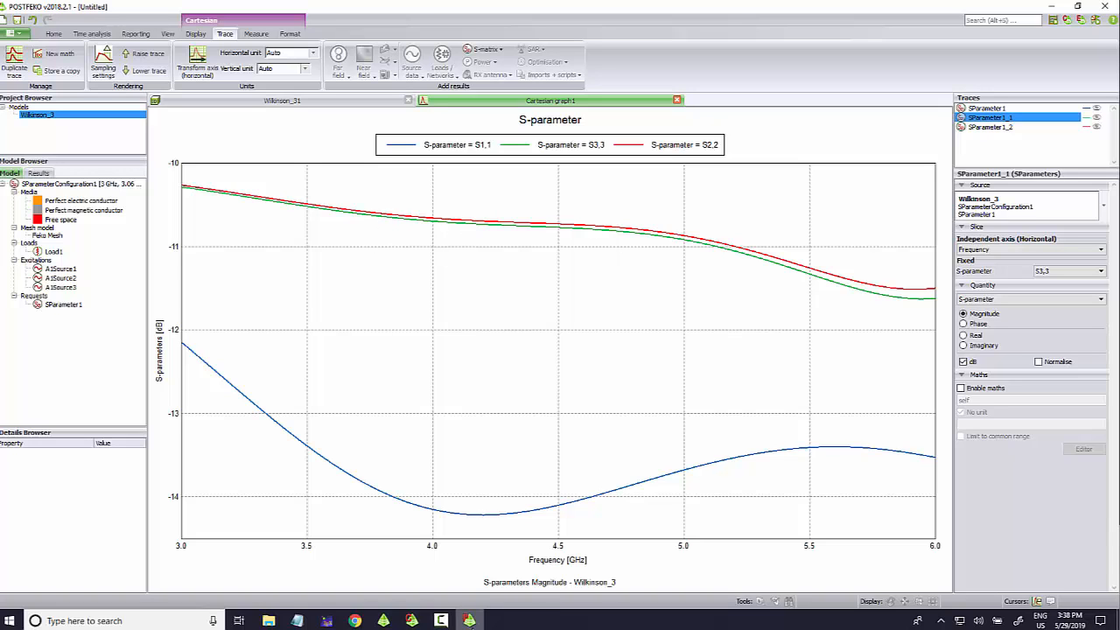
Step: Switch to CADFEKO, examine the port locations on the meshed divider, and return to the S-parameter graph in POSTFEKO
click(416, 625)
drag(417, 412, 465, 459)
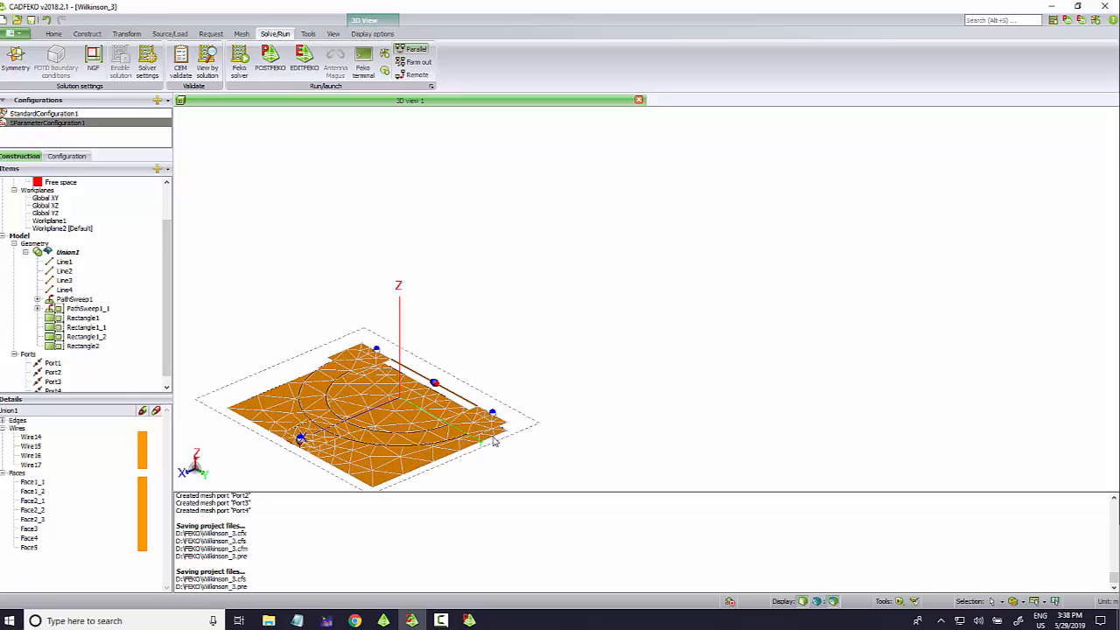
mouse_move(492, 427)
mouse_down()
mouse_move(644, 300)
mouse_move(495, 421)
mouse_up()
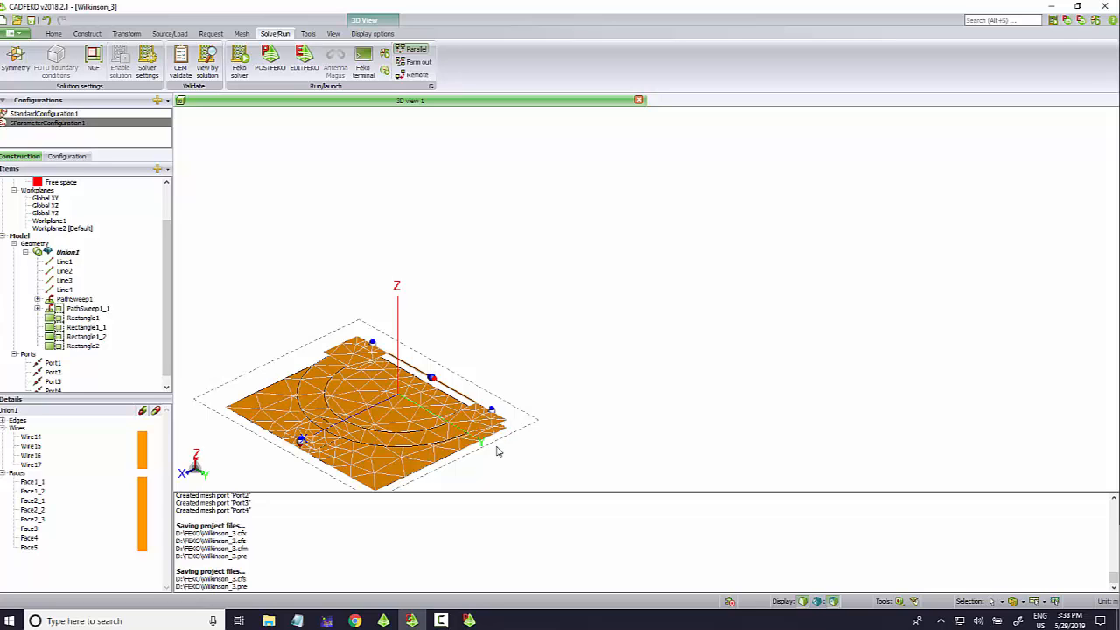
mouse_move(499, 426)
mouse_down()
mouse_move(645, 300)
mouse_move(486, 437)
mouse_up()
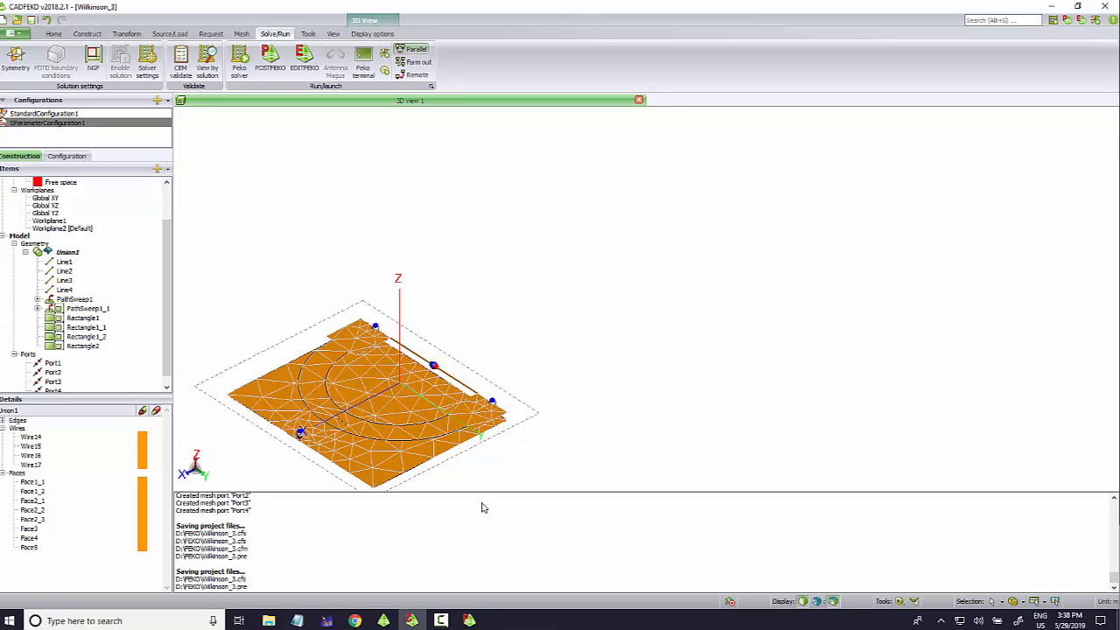
click(469, 620)
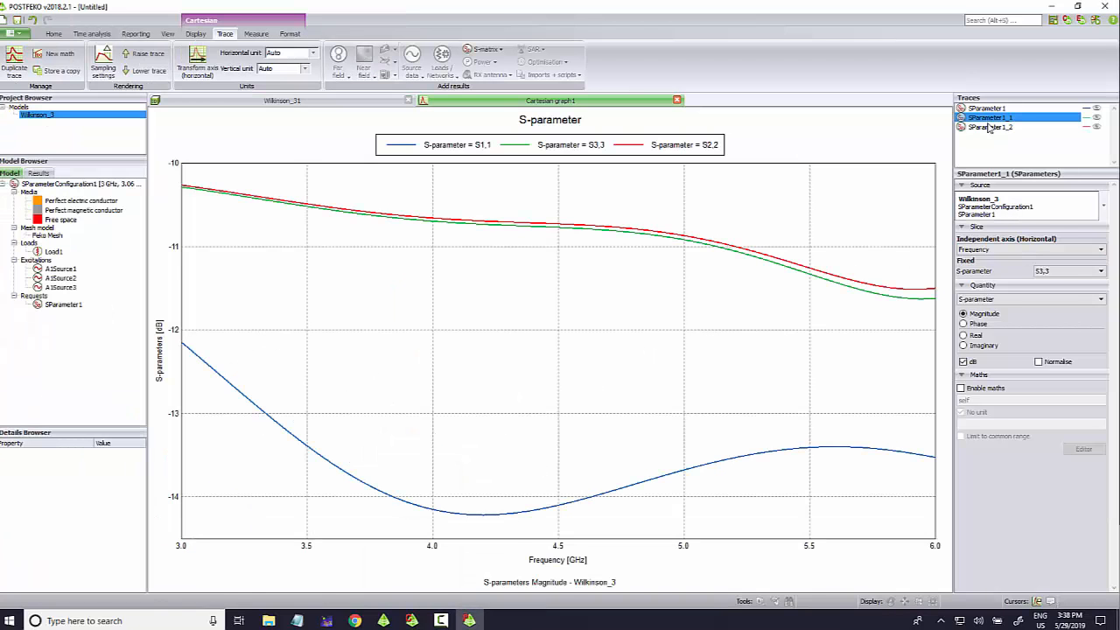
click(411, 621)
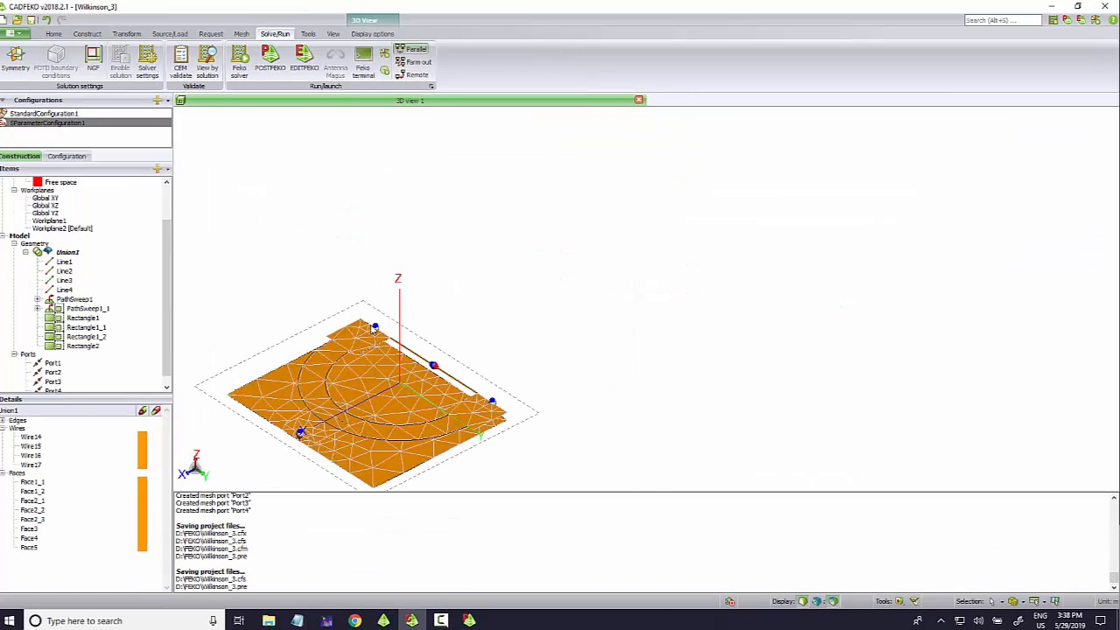
click(469, 621)
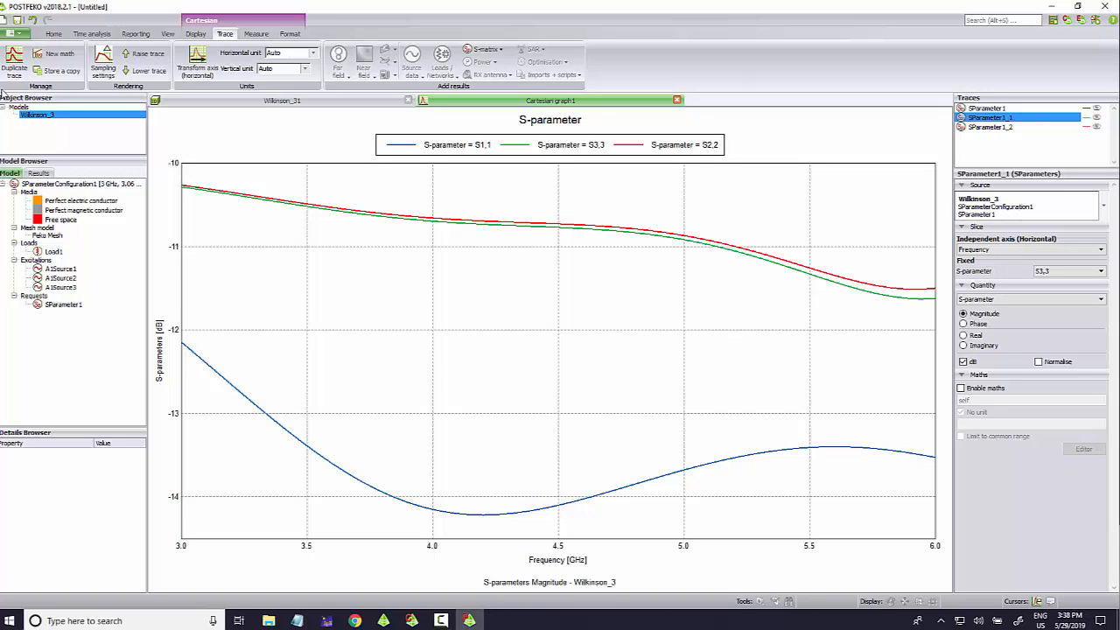
Step: Duplicate the S3,3 trace and set the new SParameter1_3 trace to S1,2
click(14, 63)
click(988, 137)
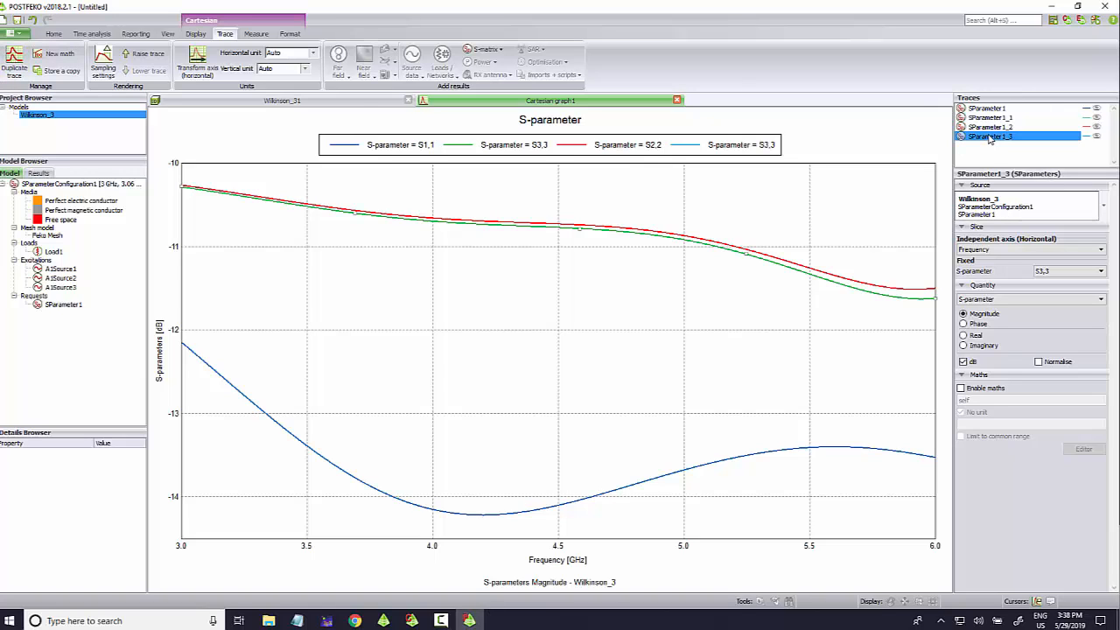
click(1050, 271)
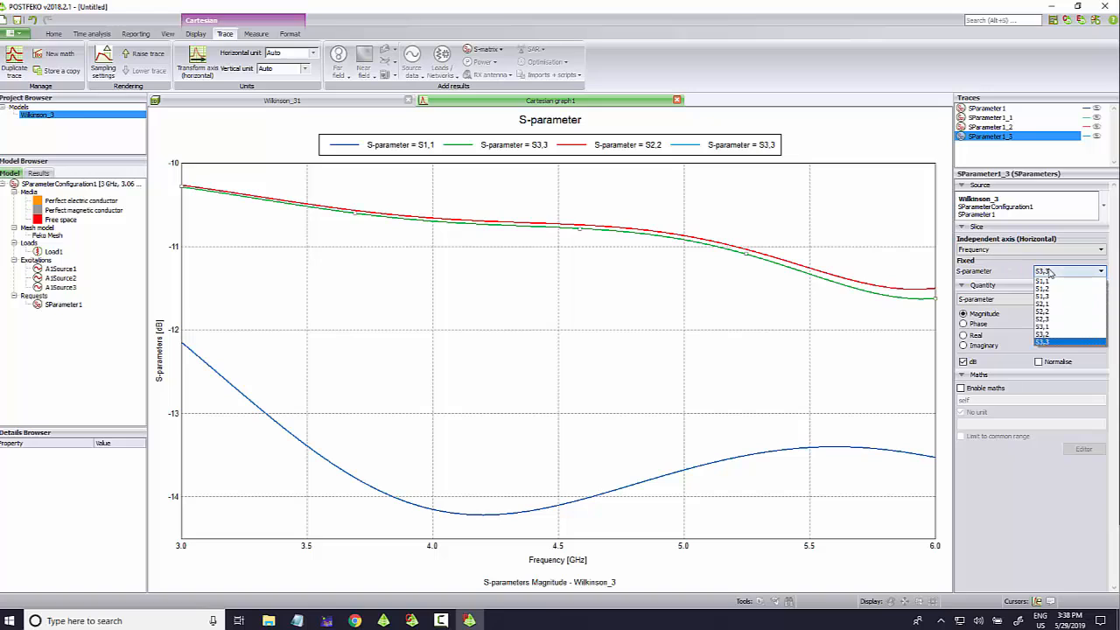
click(1050, 289)
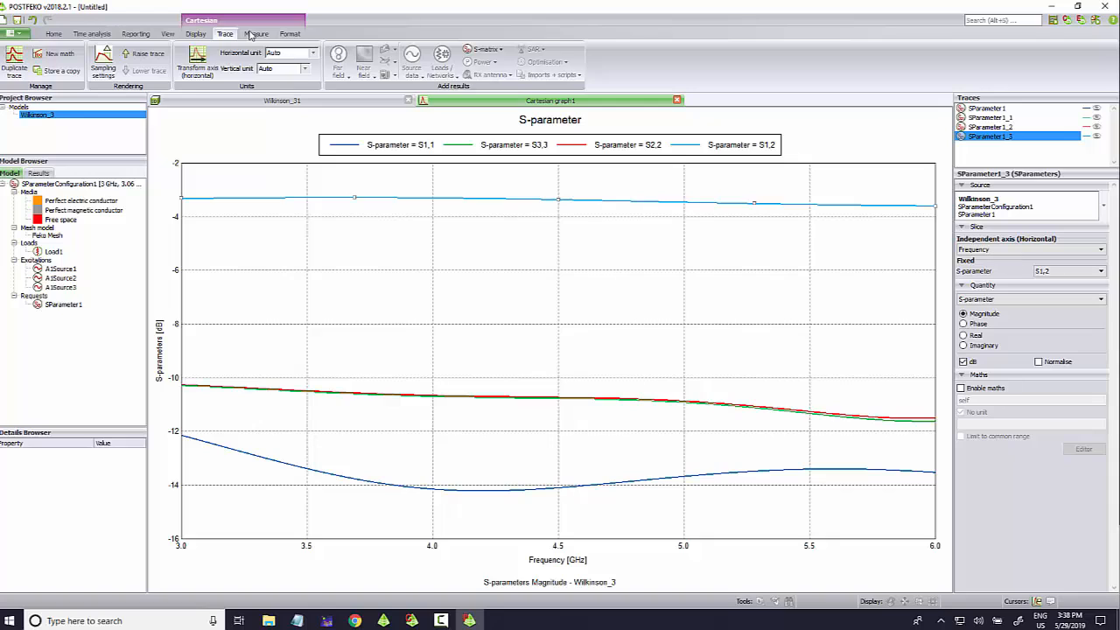
Step: Turn on the measurement cursors and move the solid cursor to about 3.99 GHz
scroll(249, 35, up, 1)
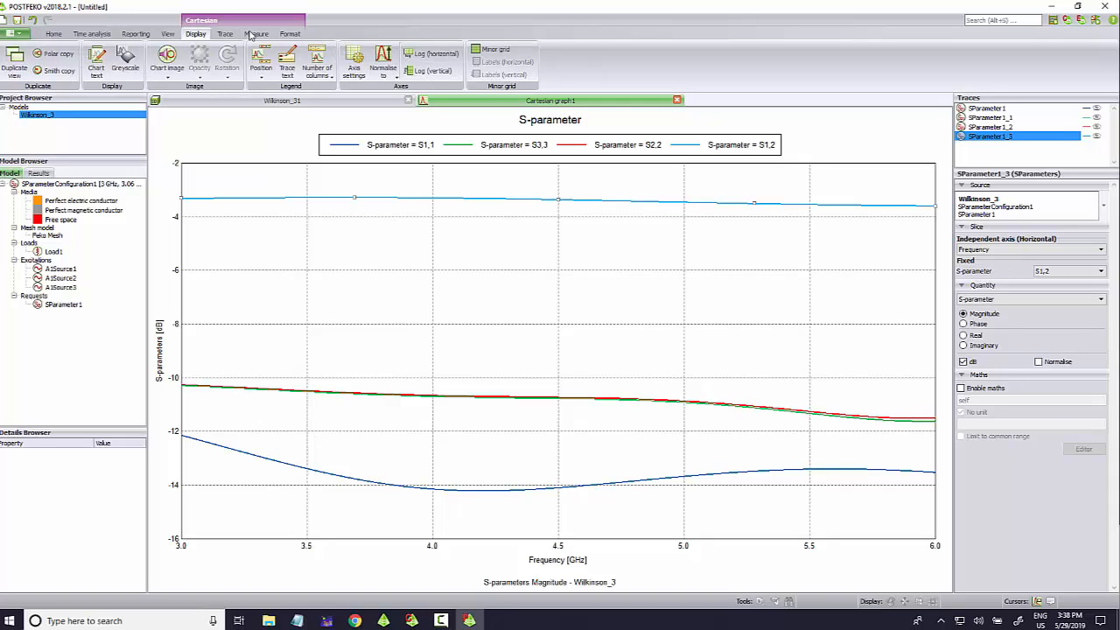
click(257, 34)
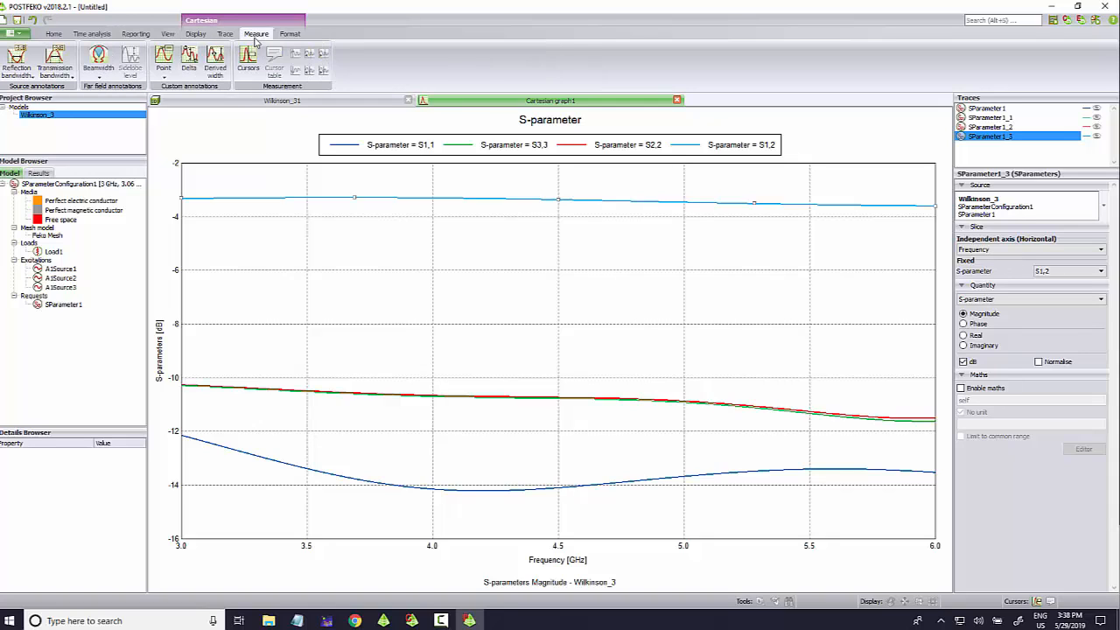
click(248, 57)
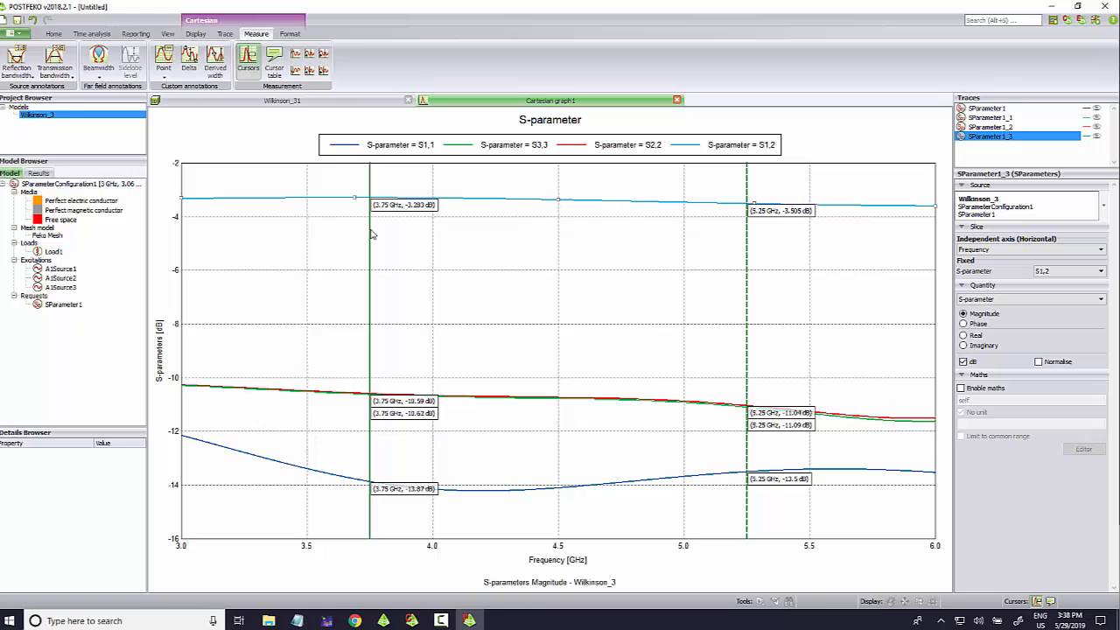
drag(375, 232, 448, 234)
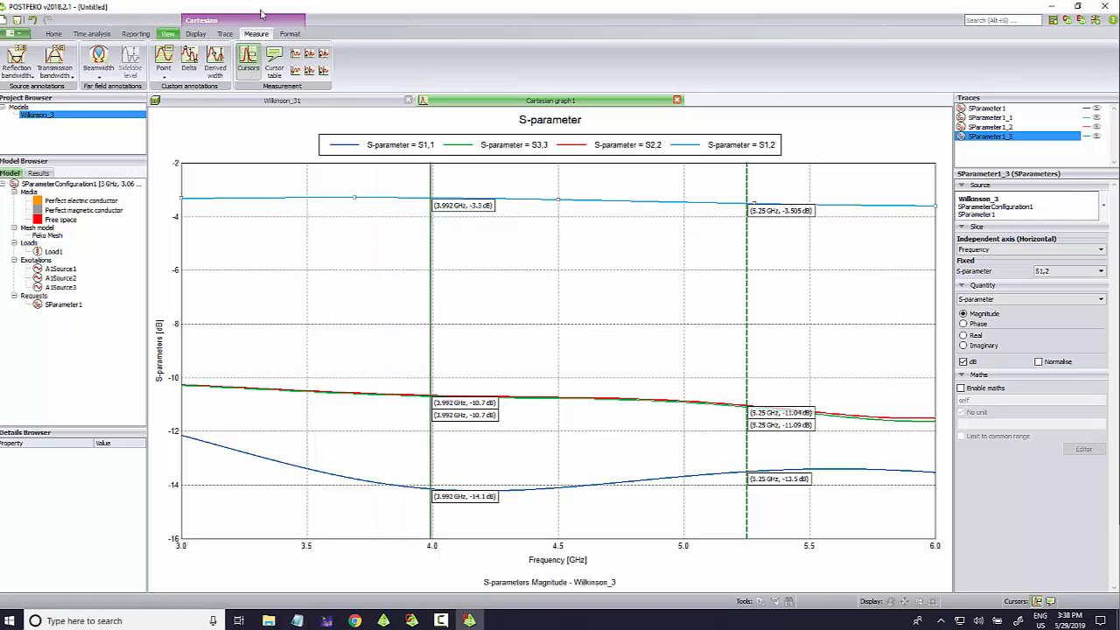
click(290, 34)
click(195, 33)
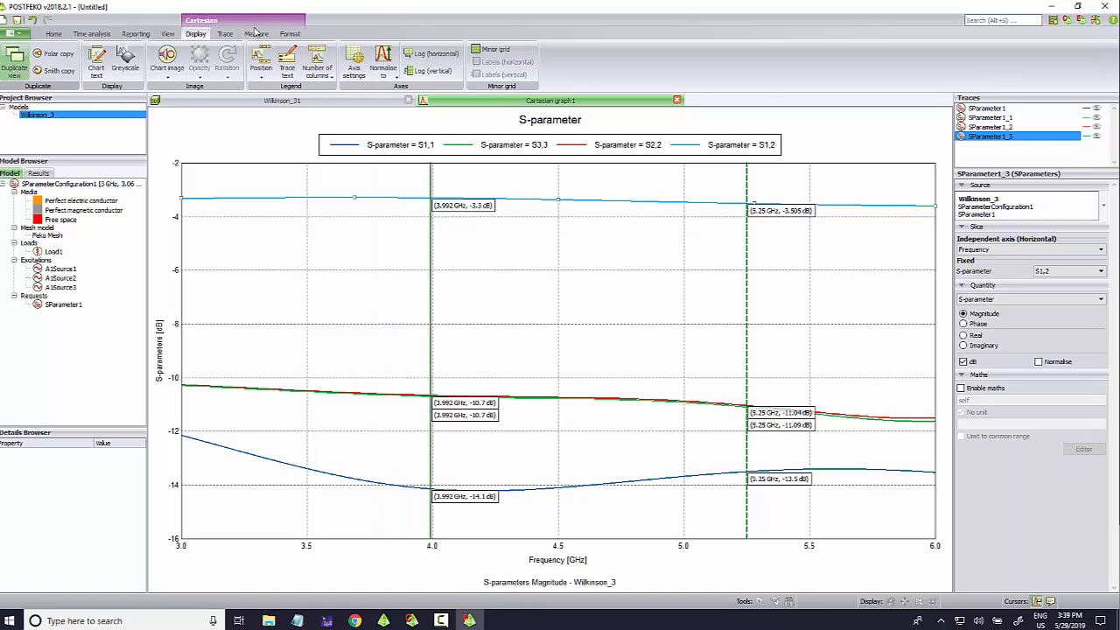
click(14, 66)
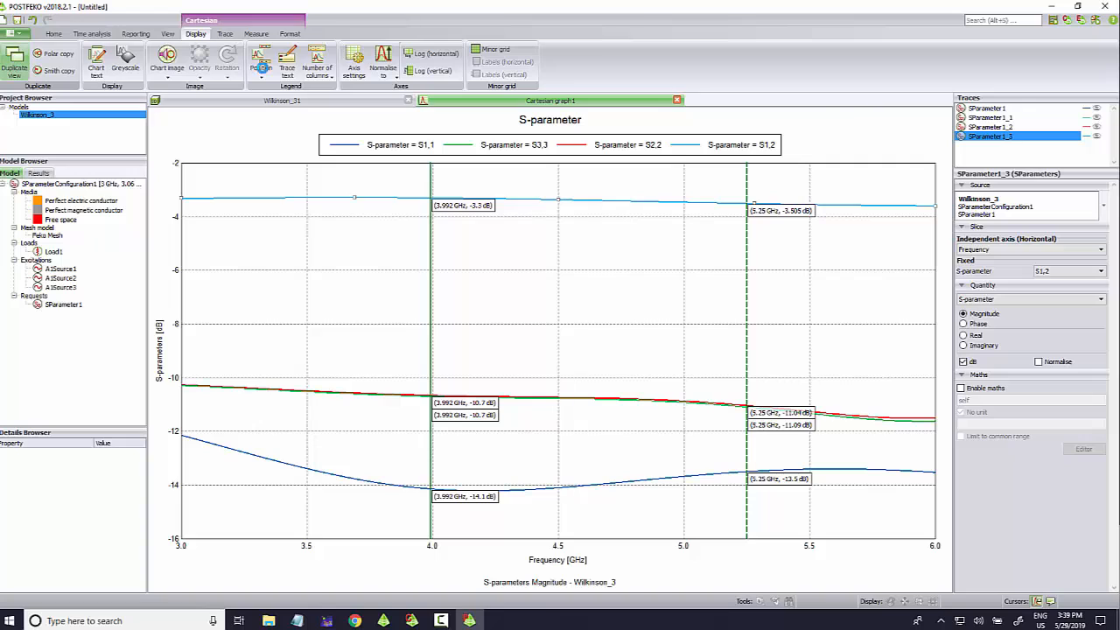
click(989, 137)
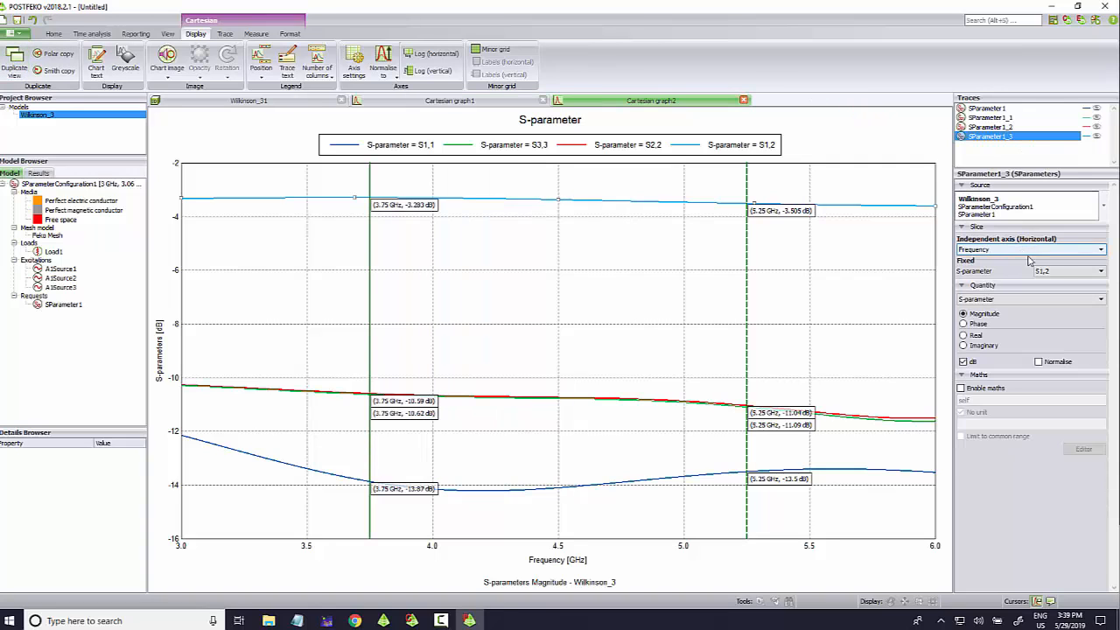
click(1058, 275)
click(1054, 290)
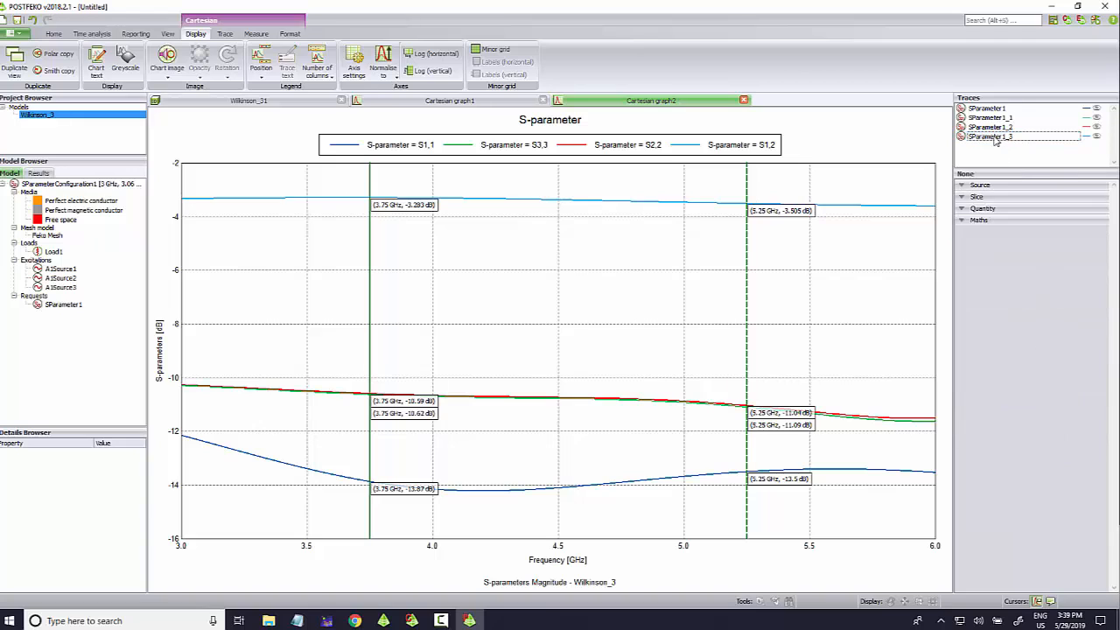
click(14, 66)
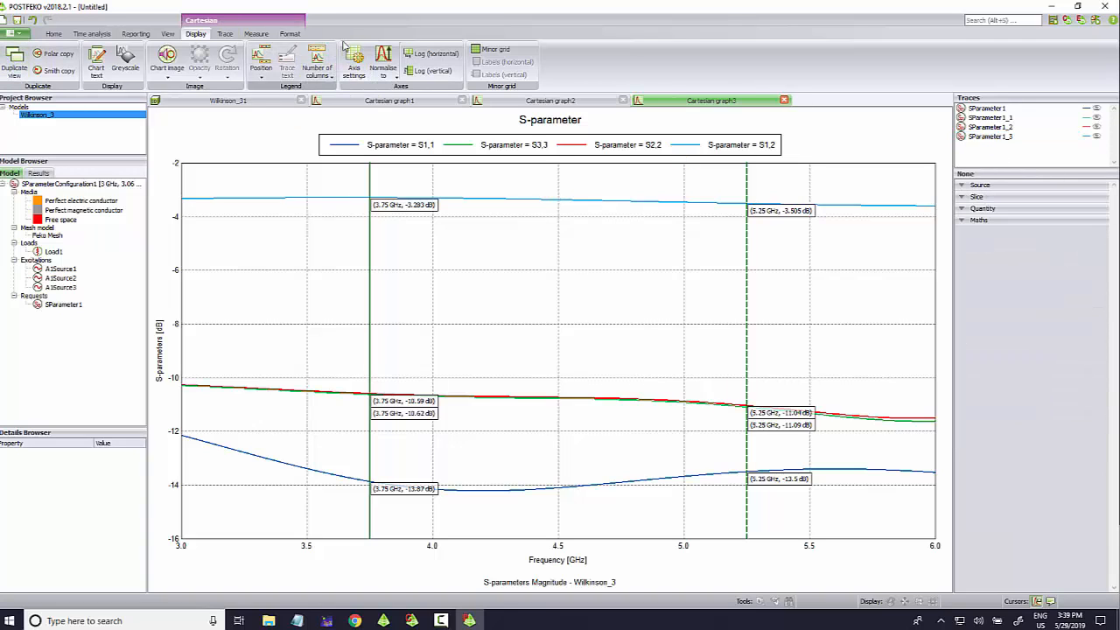
click(785, 101)
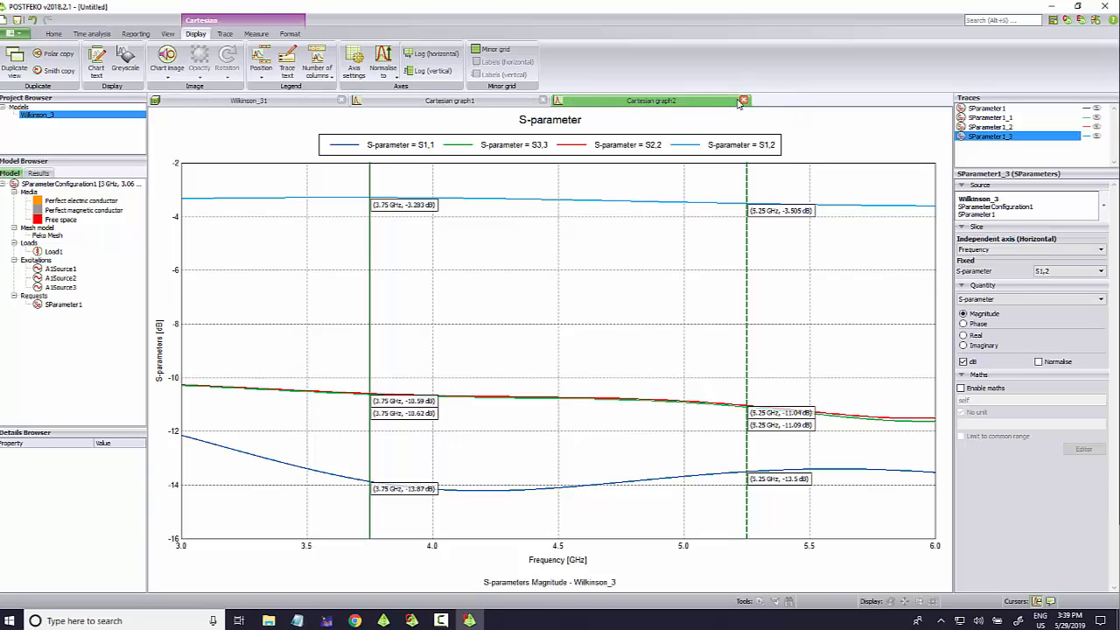
click(741, 101)
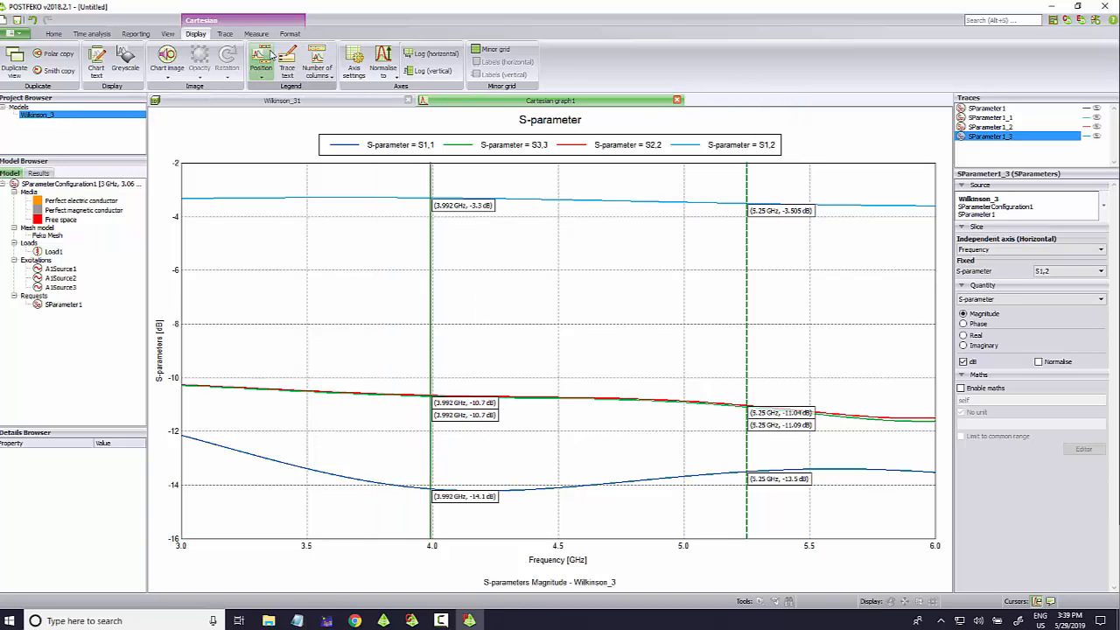
Step: Add a duplicate of the S1,2 trace set to S1,3 and move the solid cursor to about 4.23 GHz
click(224, 34)
click(14, 61)
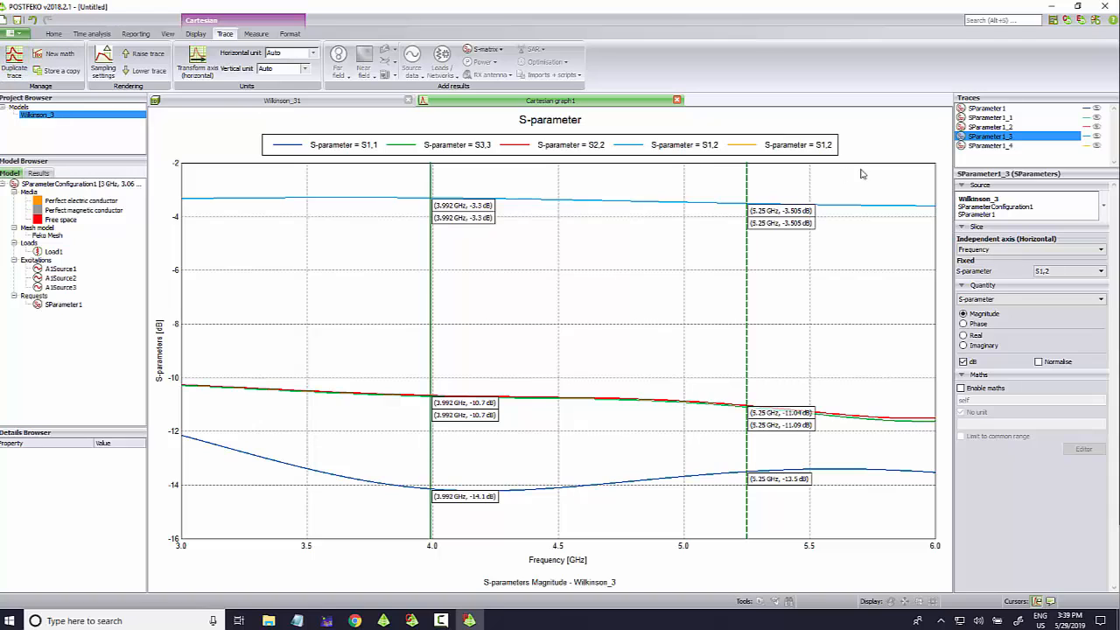
click(1081, 271)
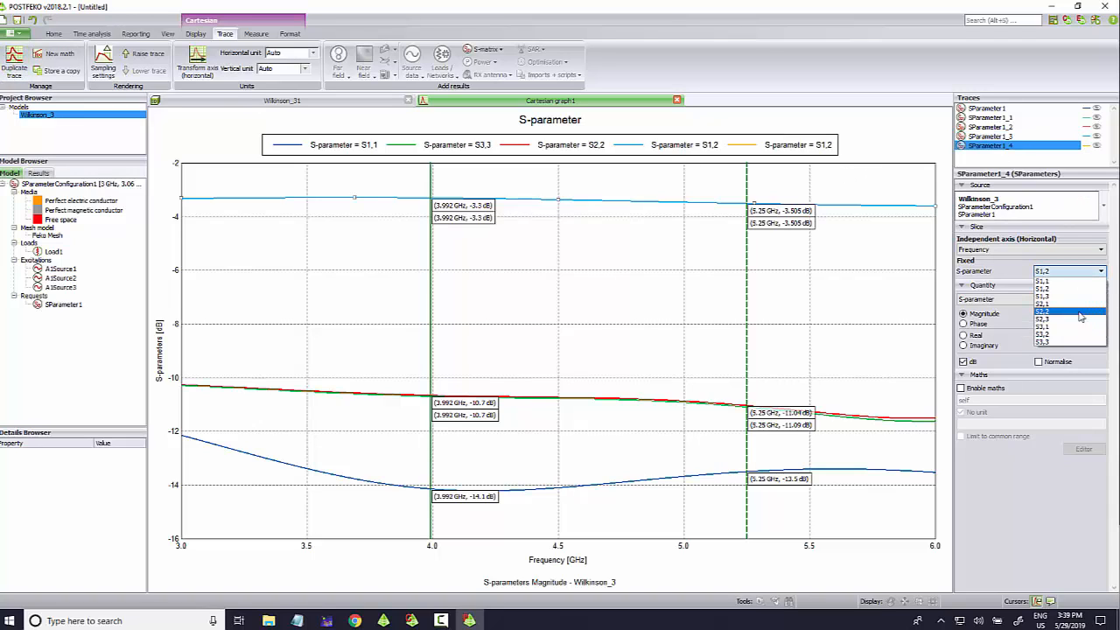
click(1073, 295)
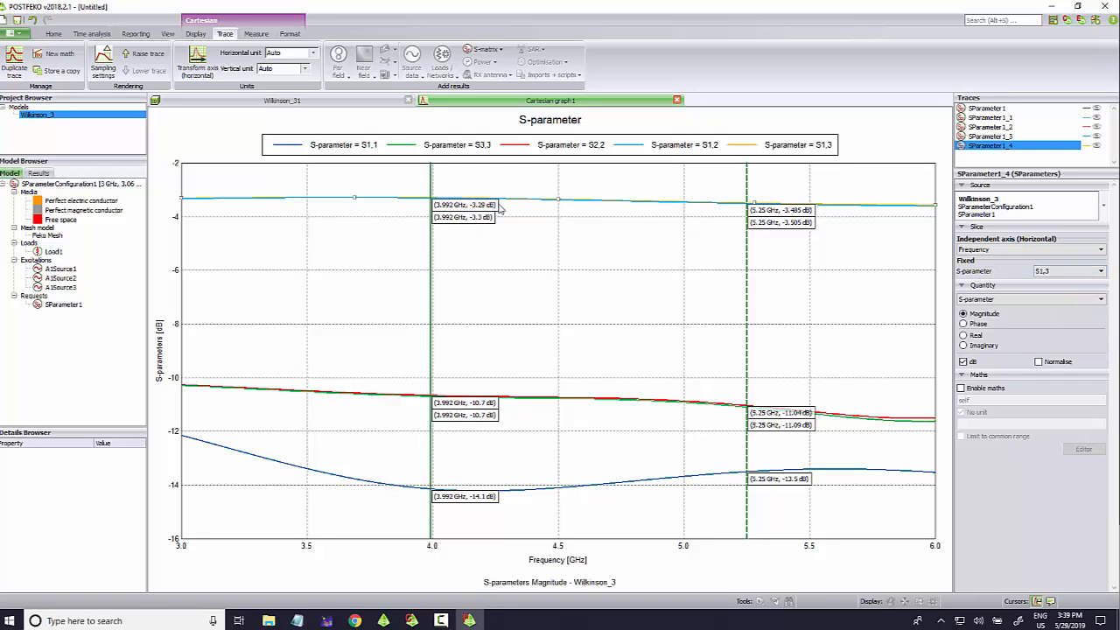
drag(492, 251, 450, 240)
click(490, 248)
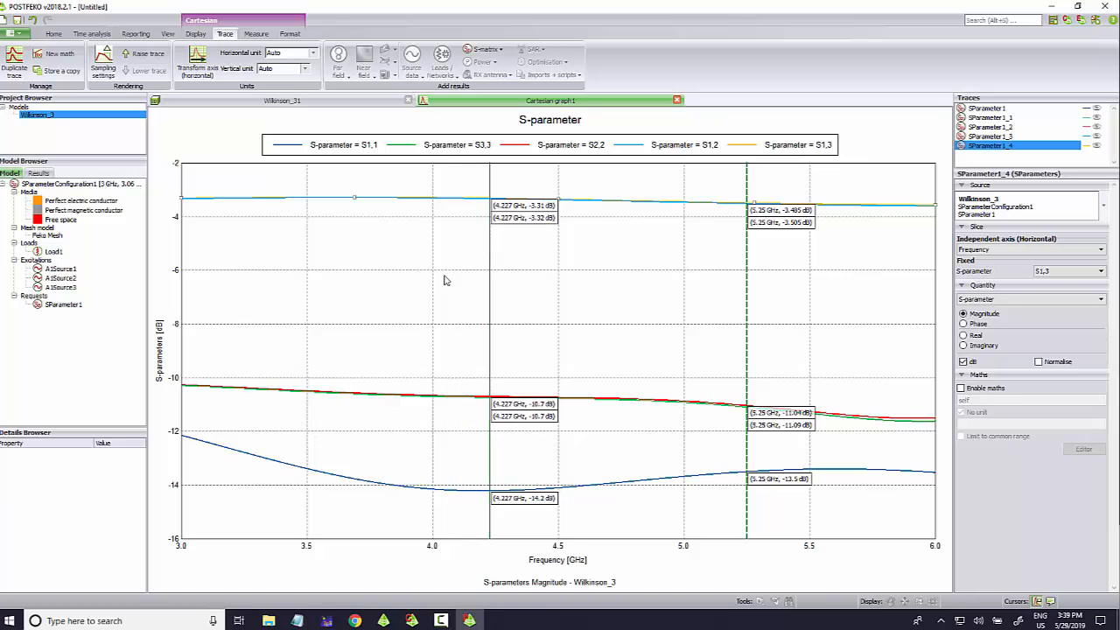
Step: Examine the divider's ports and load in the Wilkinson_31 3D view, and return to the Cartesian graph
click(259, 101)
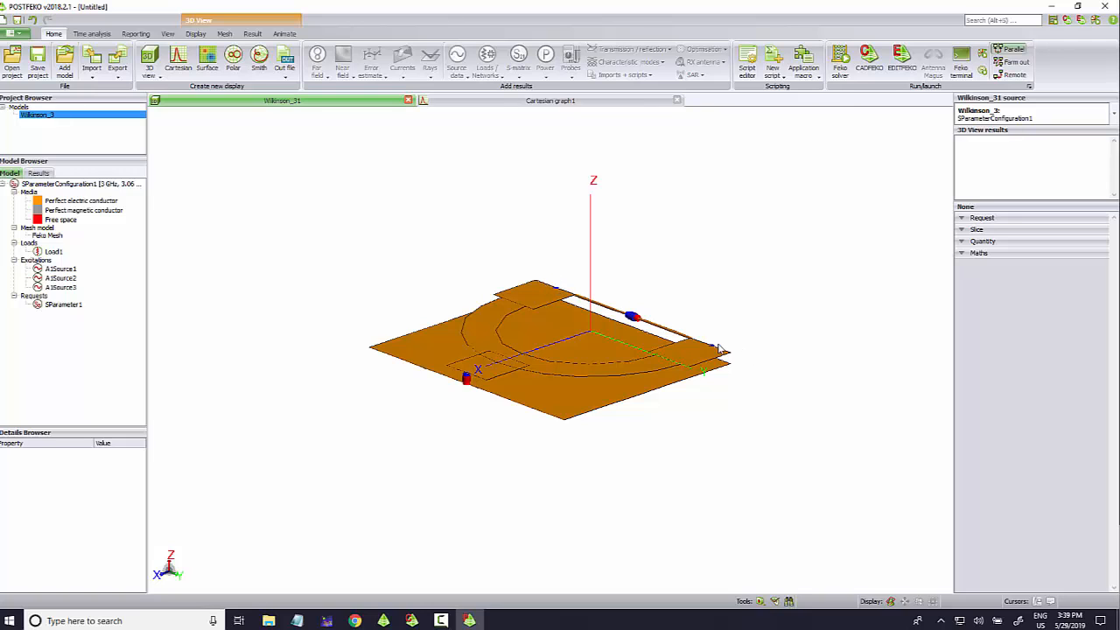
click(560, 101)
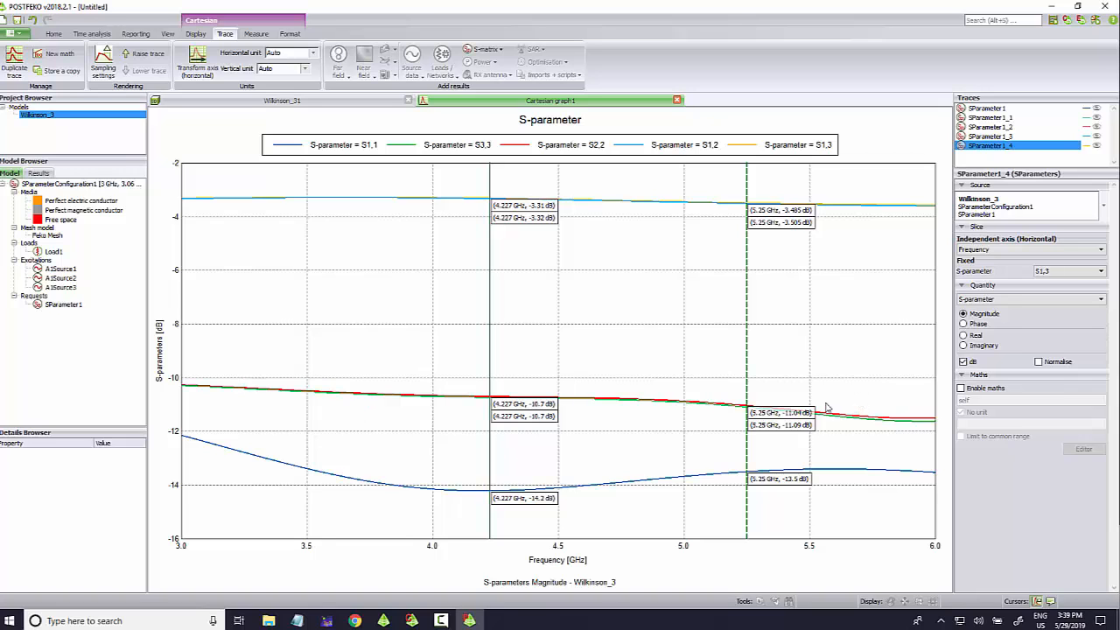
Step: Switch to CADFEKO to check the ports on the meshed divider model, and return to the S-parameter graph in POSTFEKO
click(412, 619)
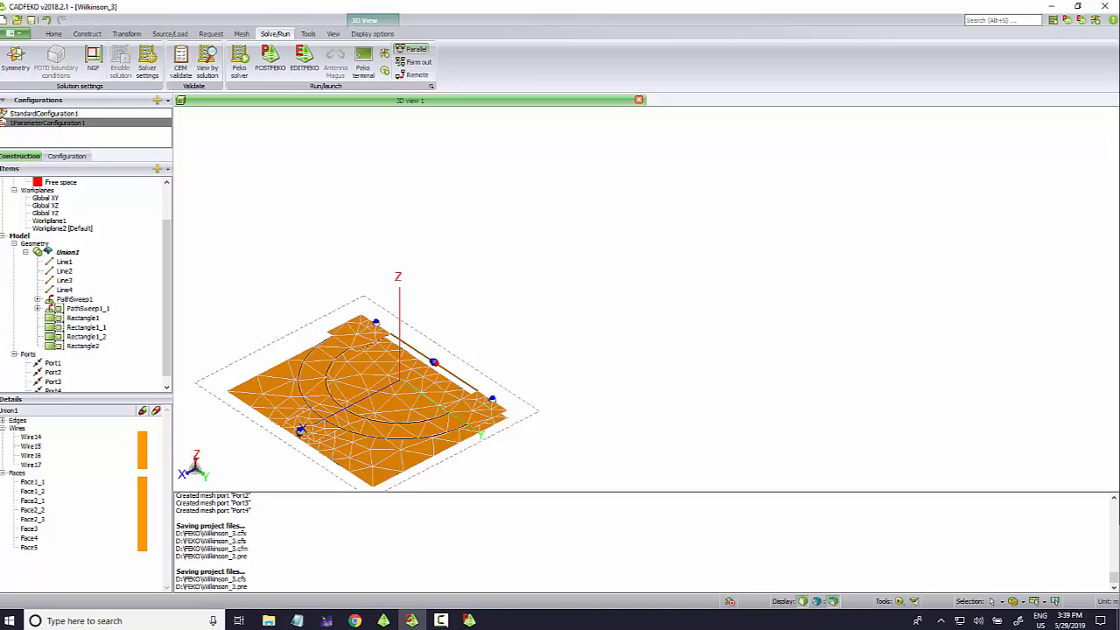
click(469, 621)
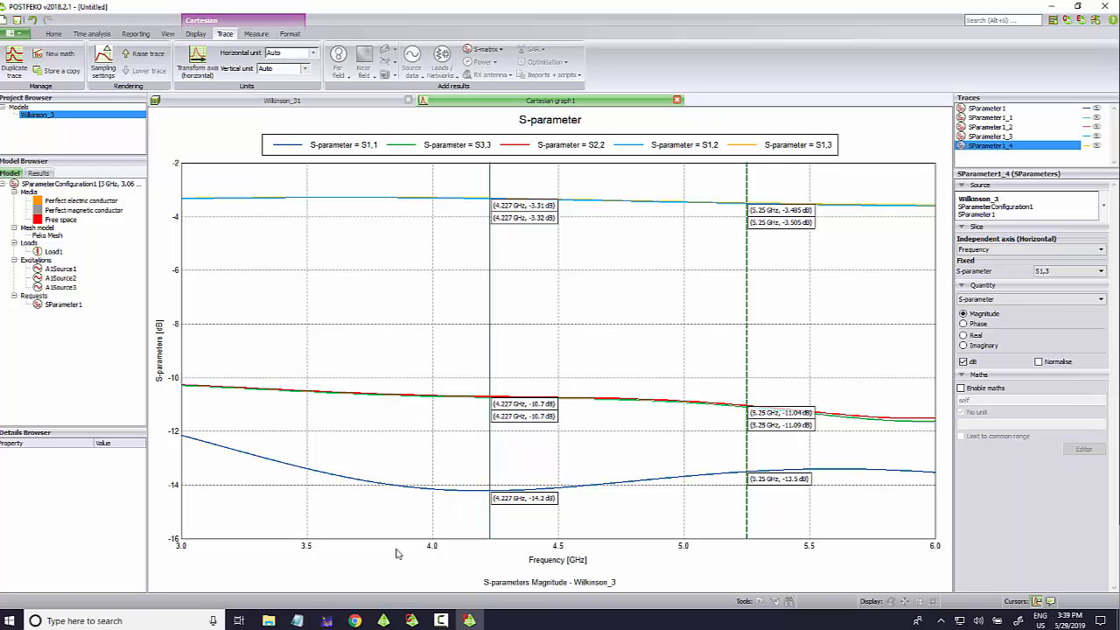
click(411, 621)
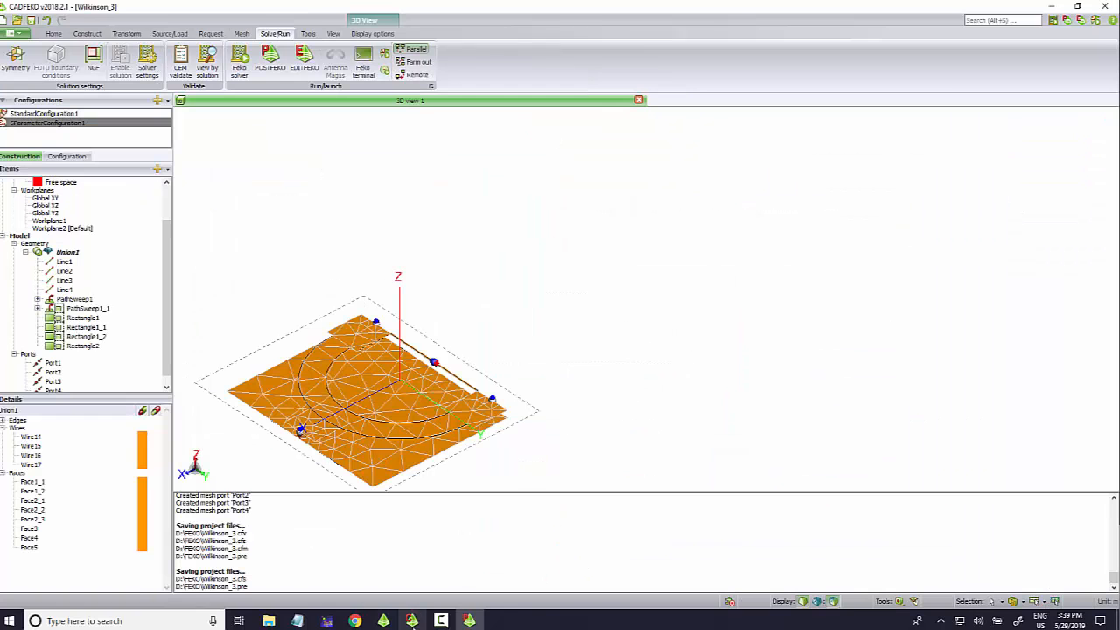
click(375, 325)
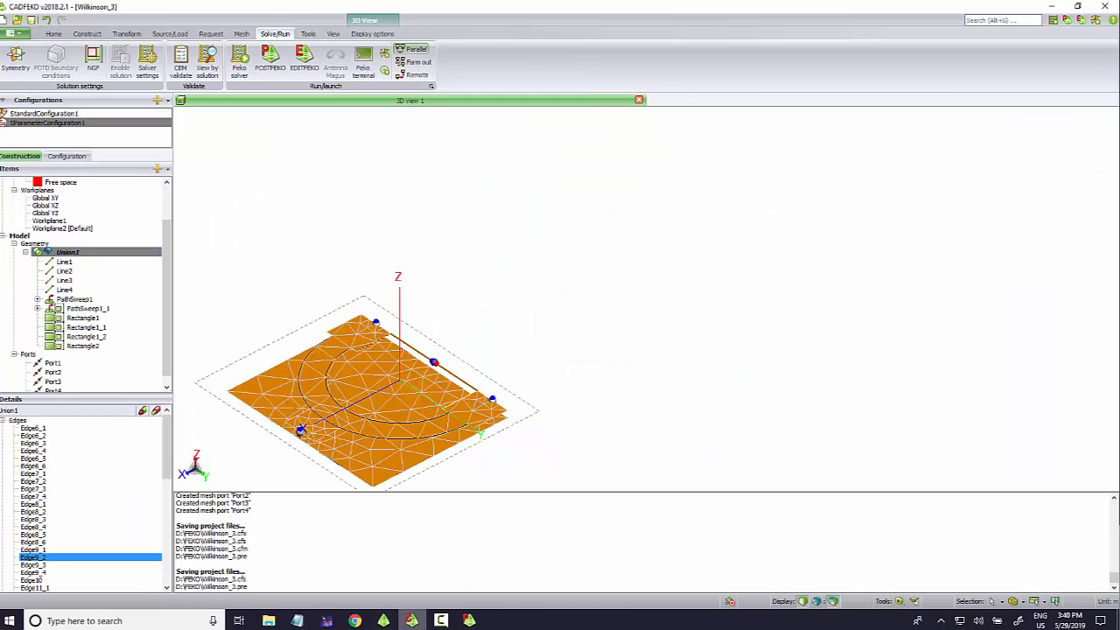
click(469, 620)
Step: Duplicate the S1,3 trace and set the new SParameter1_5 trace to S2,3
click(995, 157)
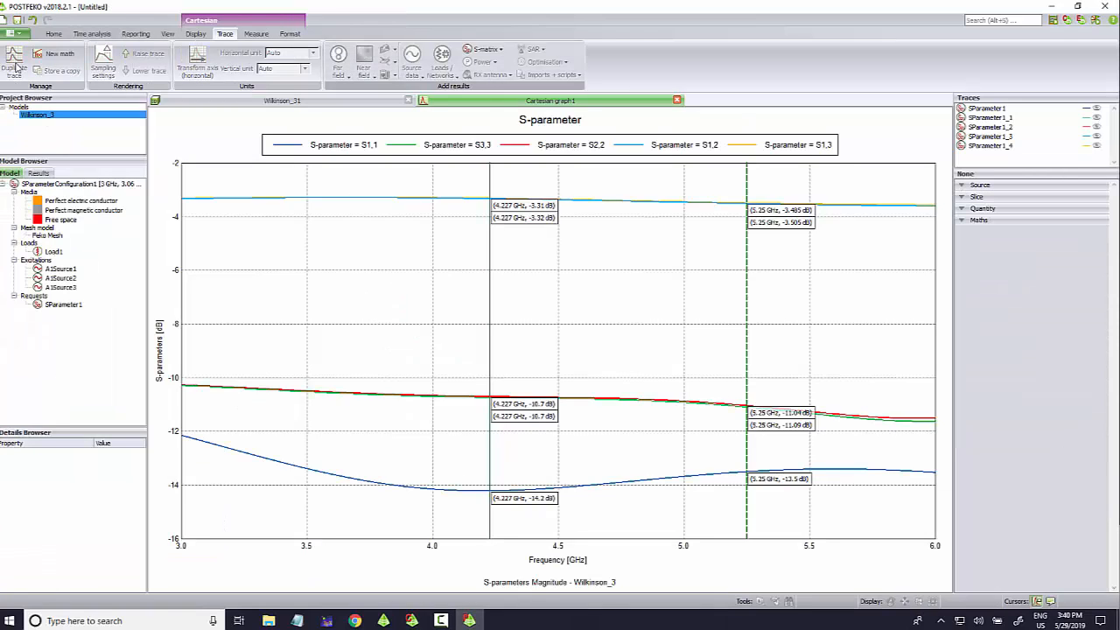
click(994, 146)
click(14, 62)
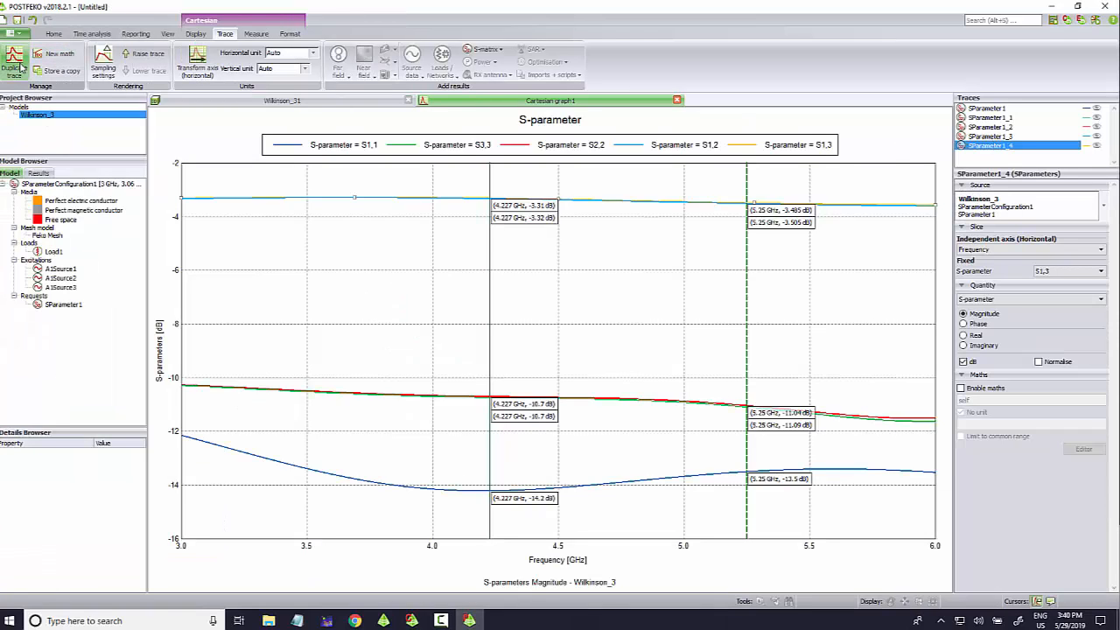
click(1012, 156)
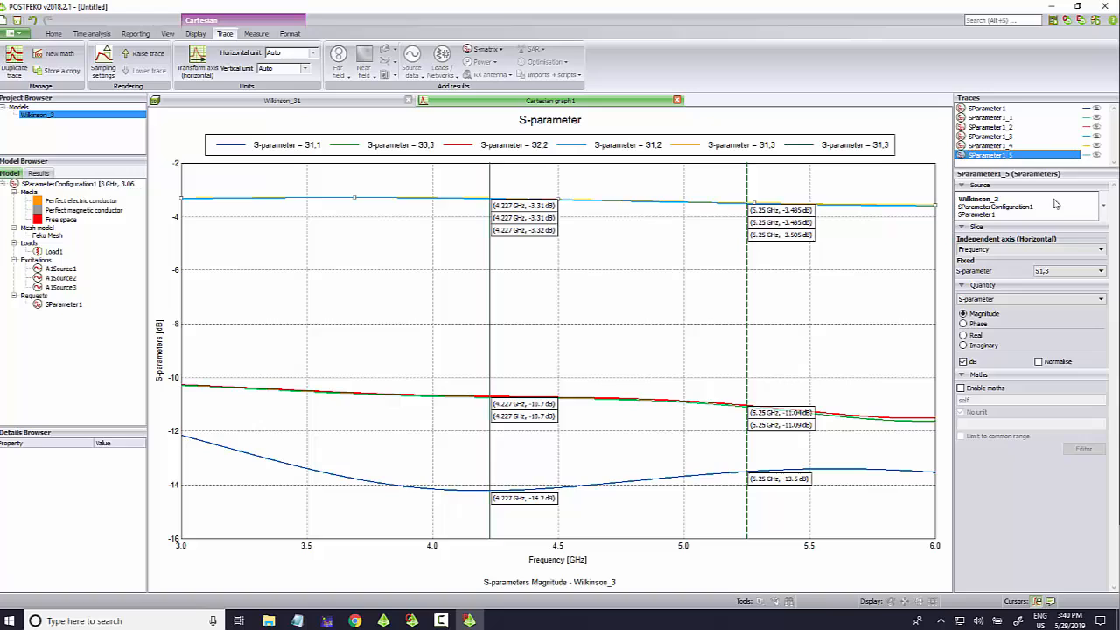
click(1071, 273)
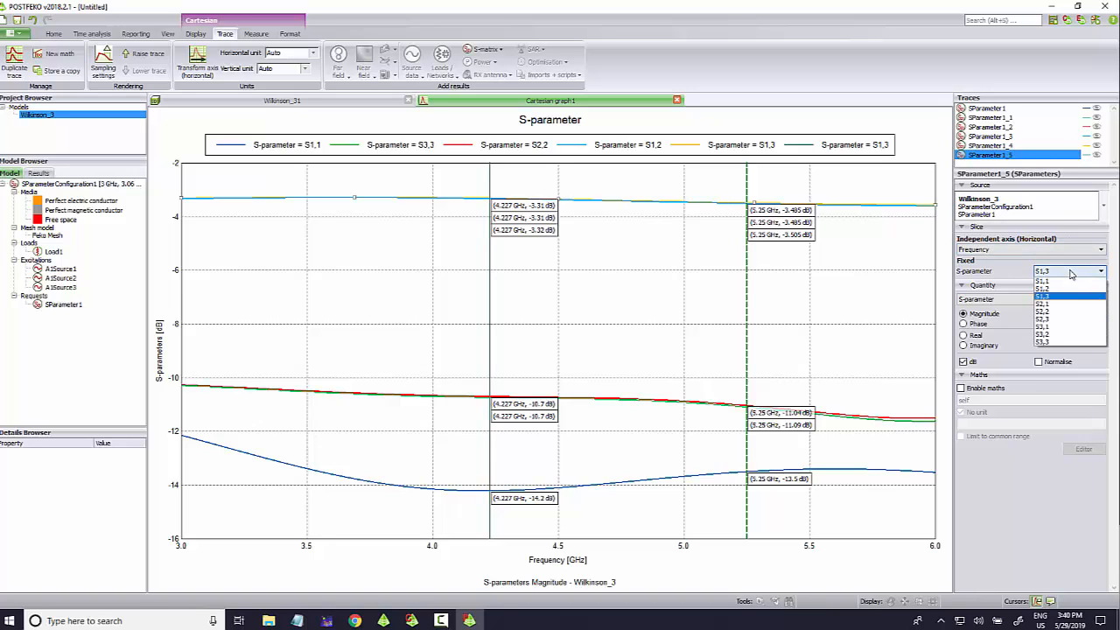
click(1069, 319)
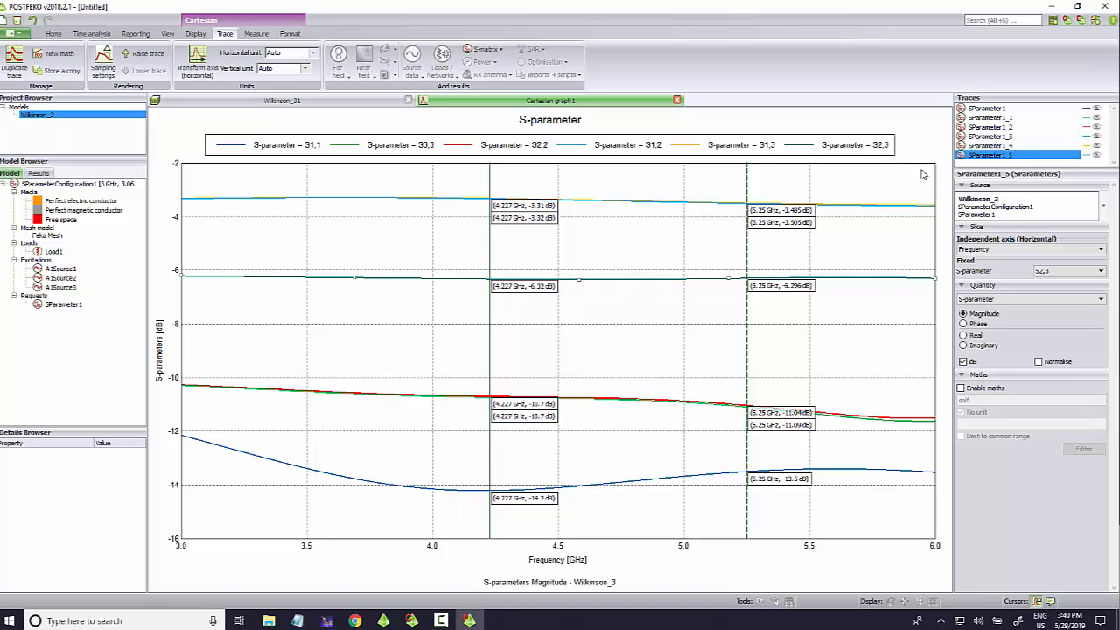
Step: Hide the traces SParameter1 through SParameter1_4 so that only the S2,3 trace is plotted
click(1096, 145)
click(1097, 137)
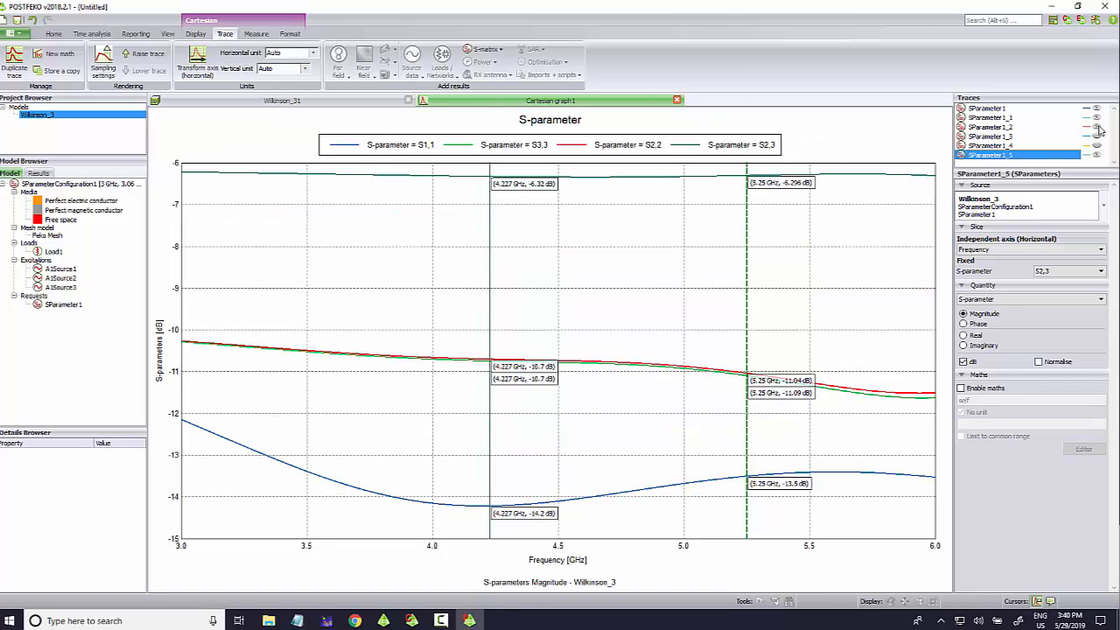
click(1098, 127)
click(1098, 118)
click(1097, 108)
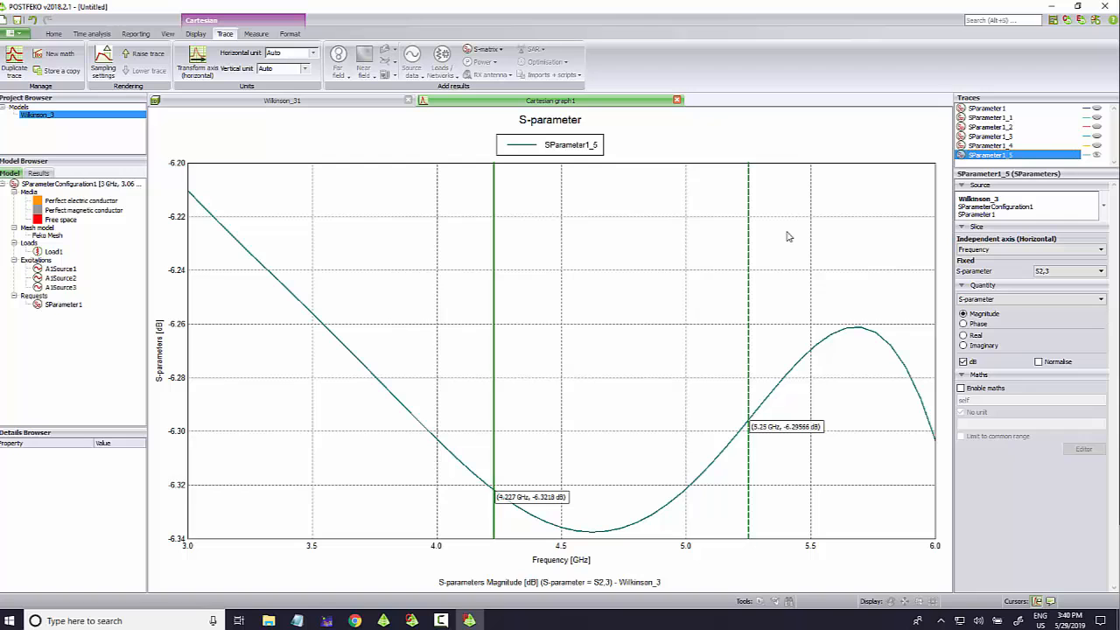
Step: Switch to CADFEKO and turn off the mesh overlay on the divider model
click(411, 621)
drag(470, 397, 353, 340)
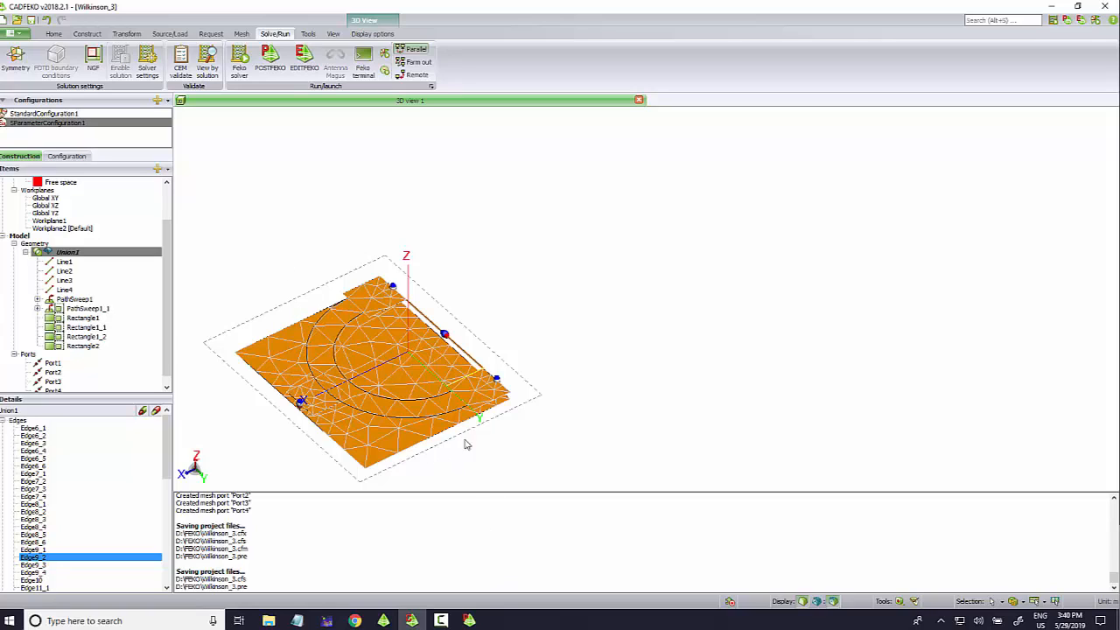
drag(473, 449, 646, 356)
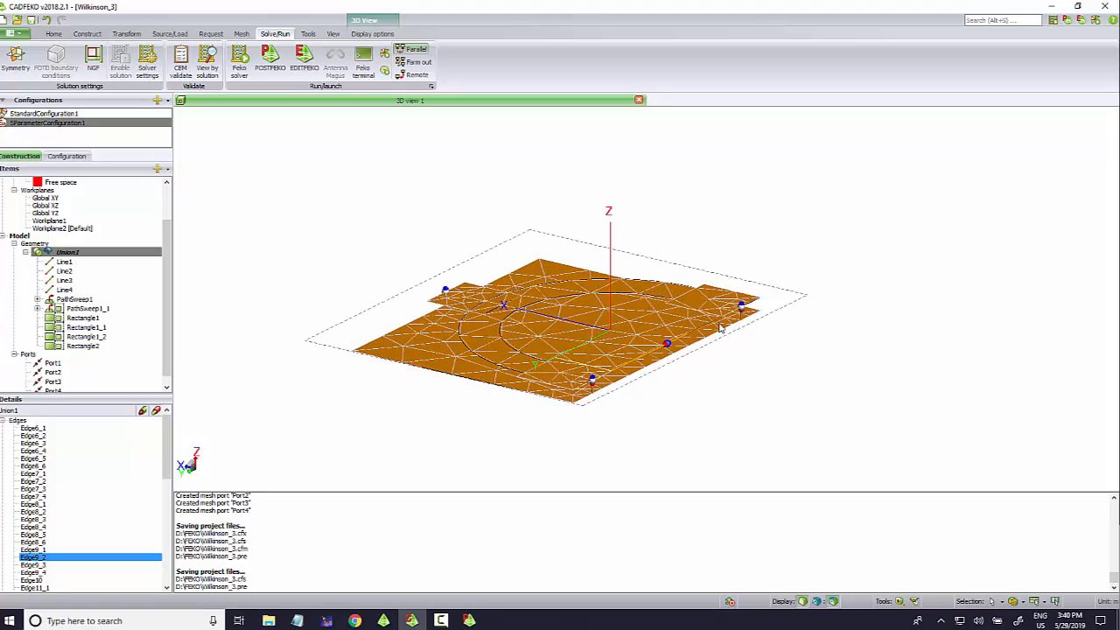
click(372, 33)
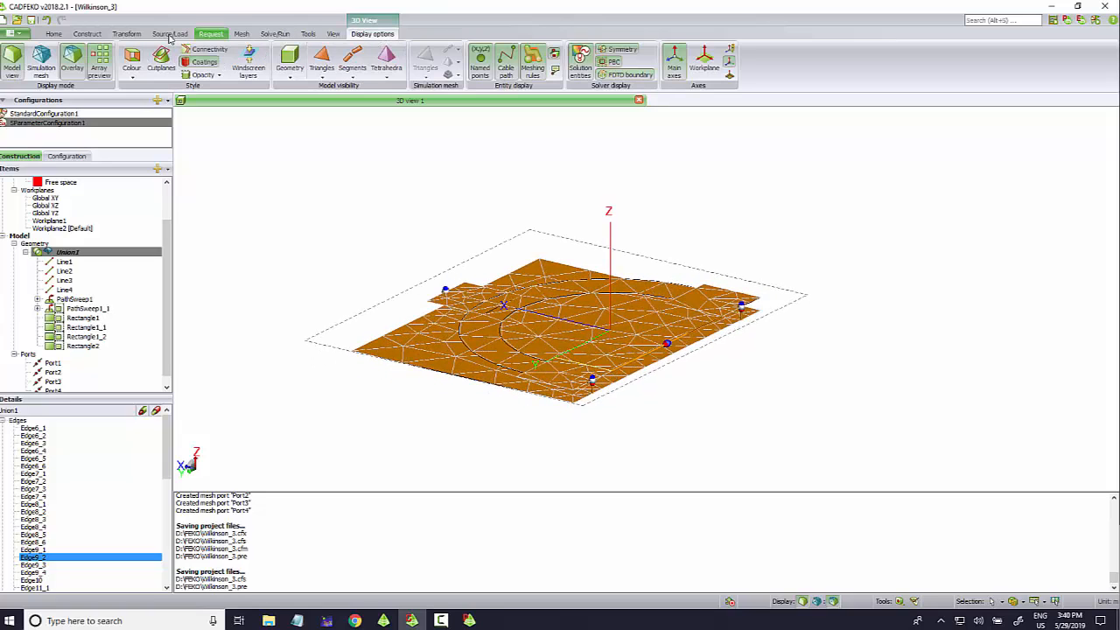
click(72, 57)
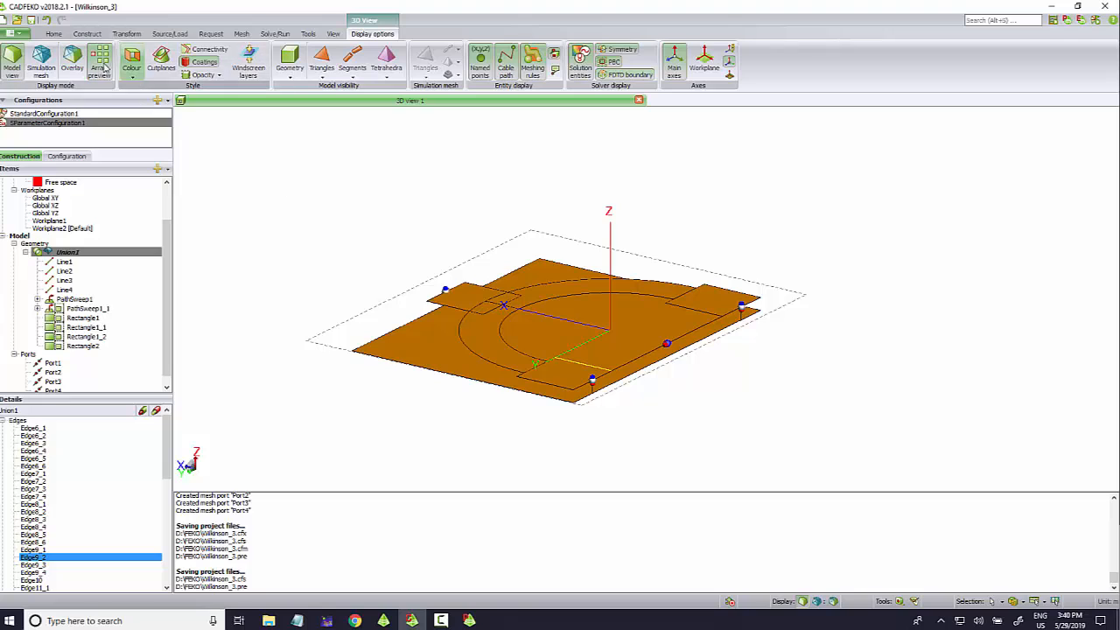
Step: Examine the divider's ports and the load between its outputs from several angles, and return to the S2,3 graph in POSTFEKO
drag(612, 226, 645, 300)
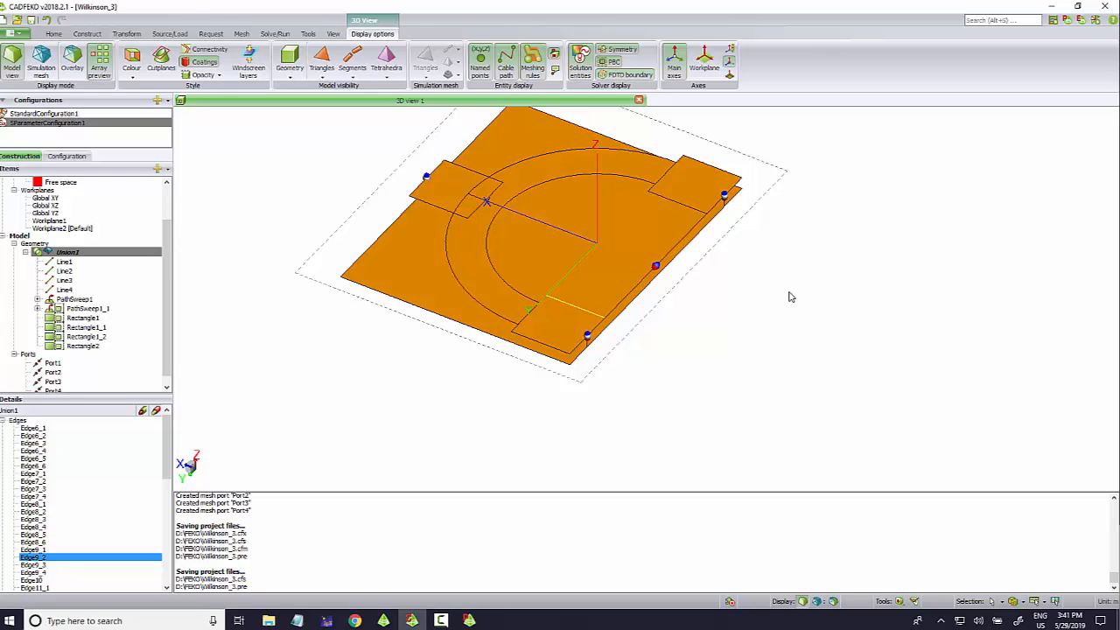
drag(809, 261, 588, 262)
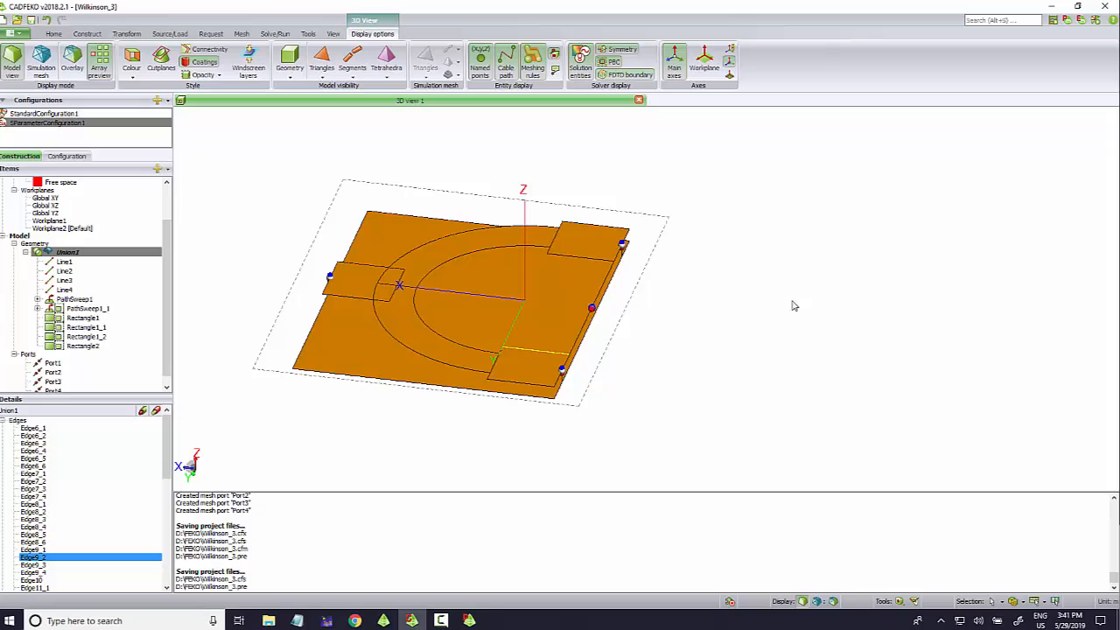
drag(790, 305, 617, 272)
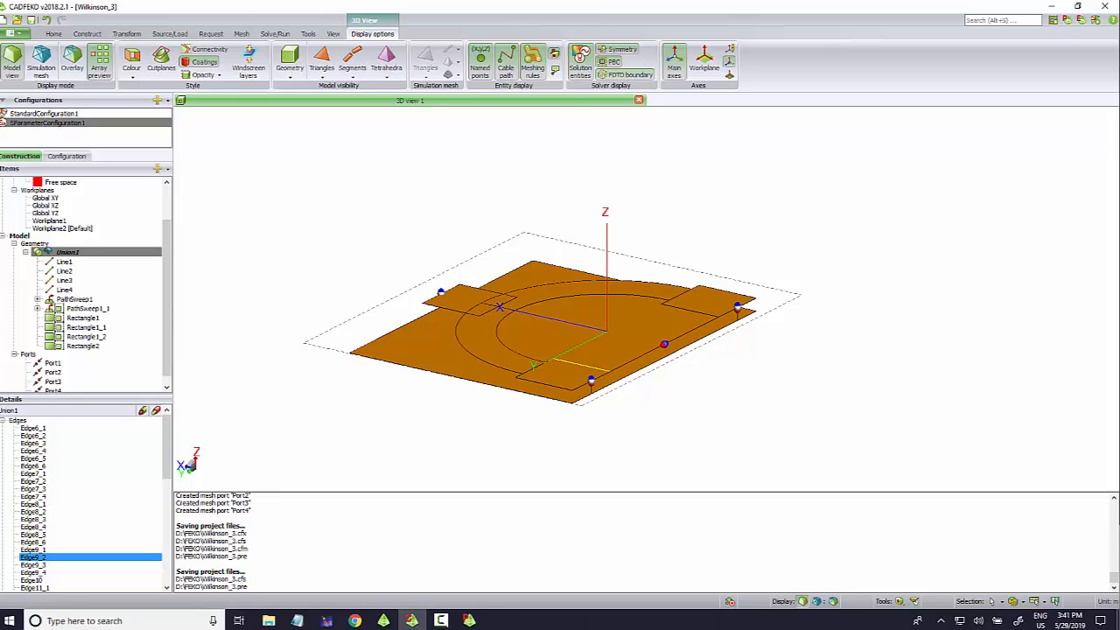
click(469, 621)
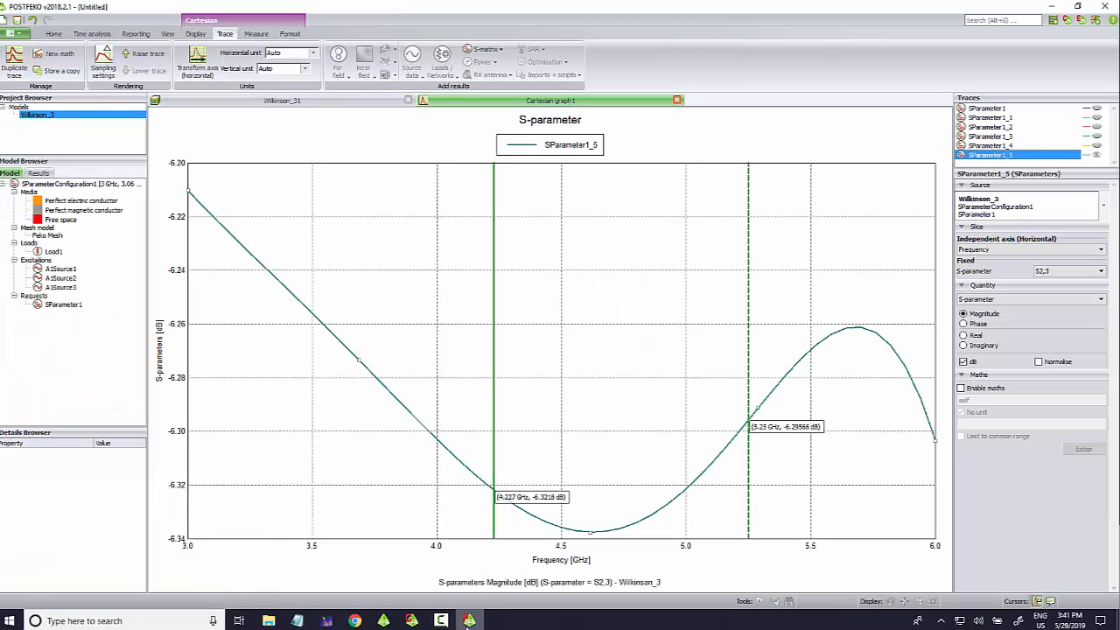